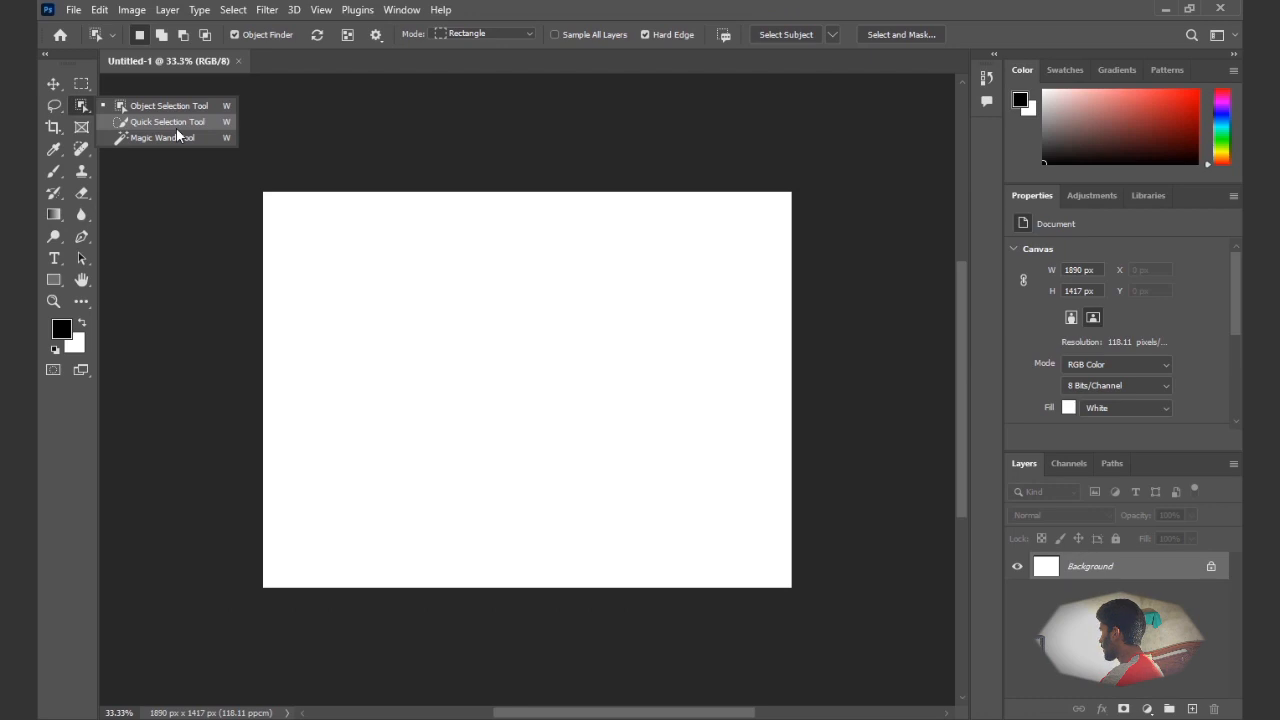
Open the photo of the orange juice bottle on a blue background from the New Collection > Fruits folder
{"action": "left_click", "coordinate": [72, 10]}
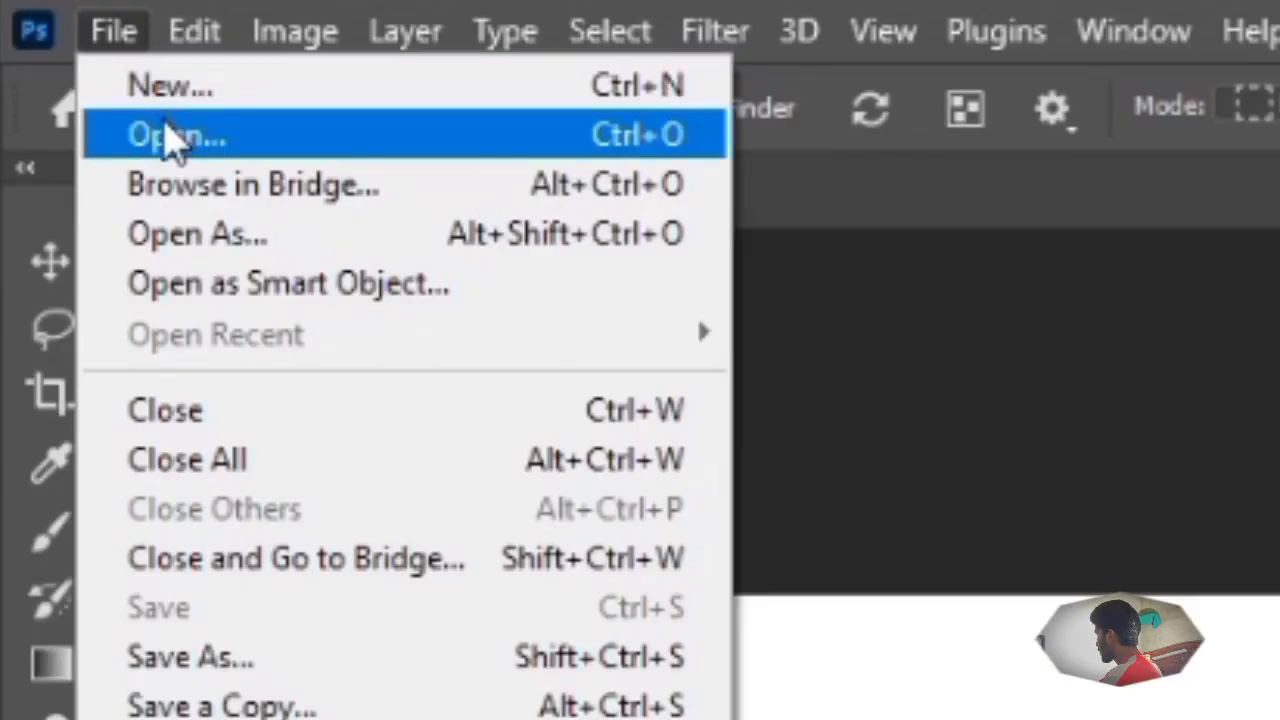
{"action": "left_click", "coordinate": [168, 138]}
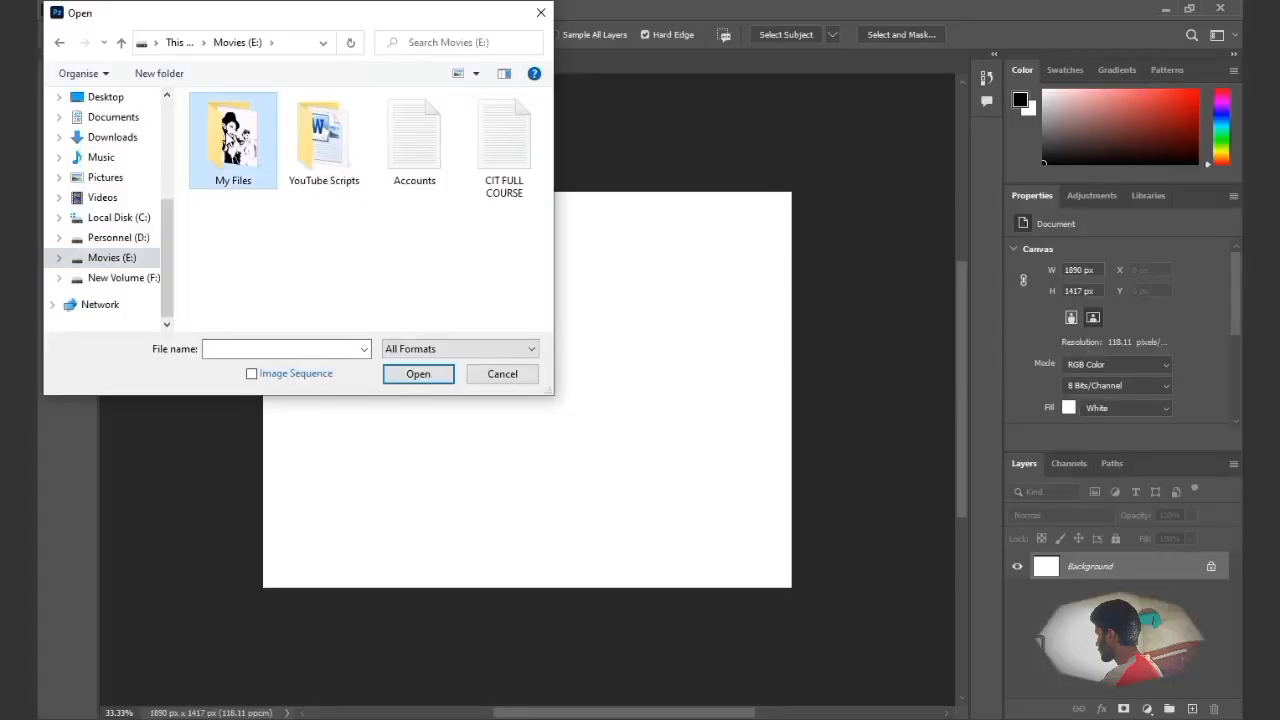
{"action": "double_click", "coordinate": [230, 135]}
{"action": "double_click", "coordinate": [240, 173]}
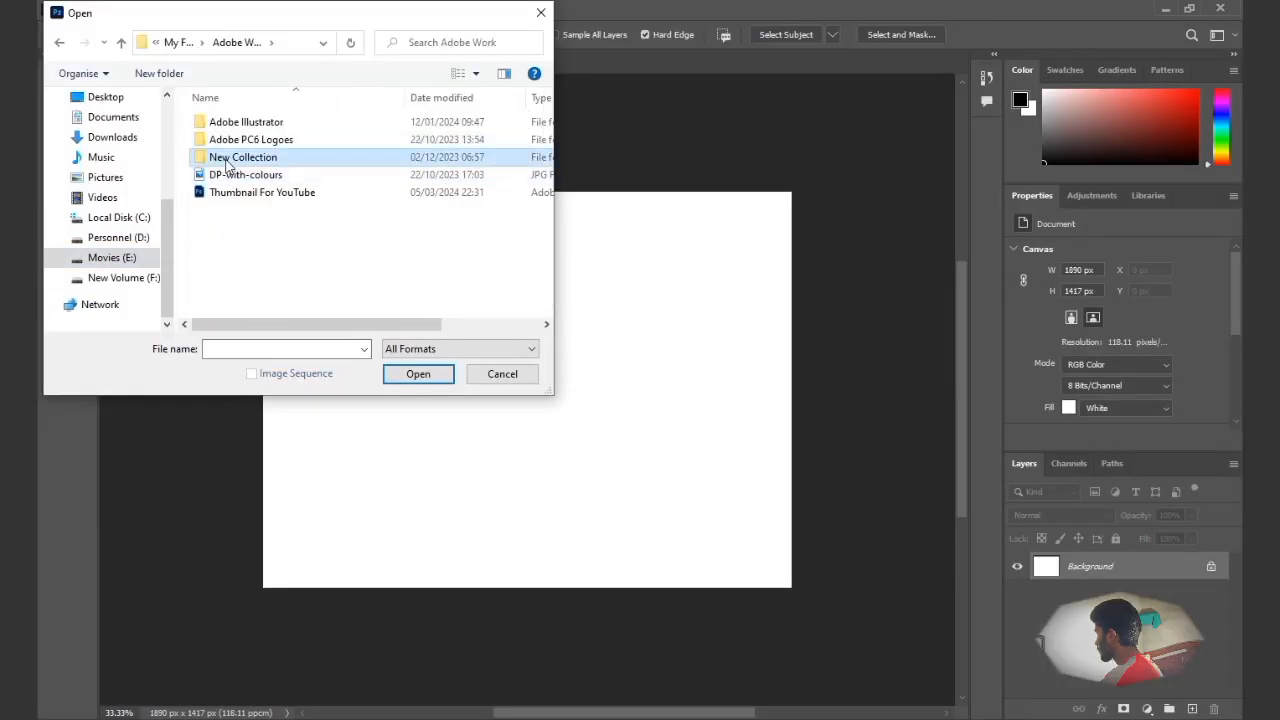
{"action": "double_click", "coordinate": [227, 165]}
{"action": "double_click", "coordinate": [240, 222]}
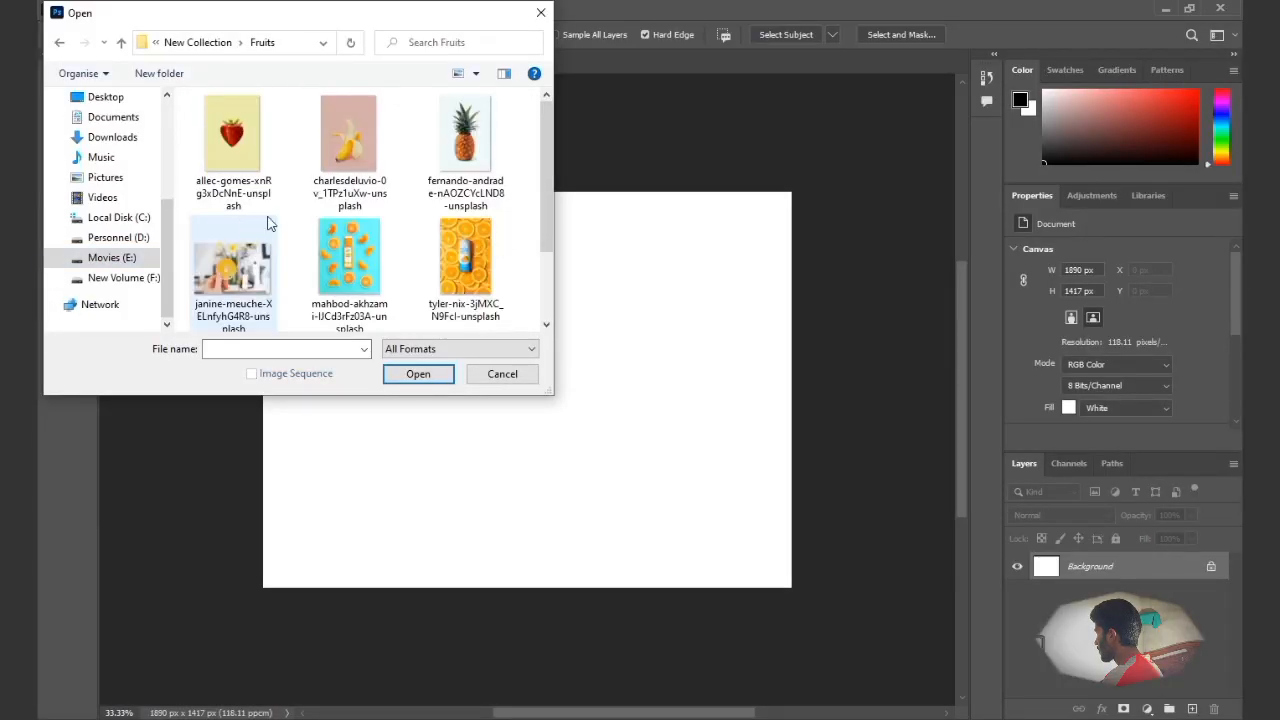
{"action": "left_click", "coordinate": [375, 295]}
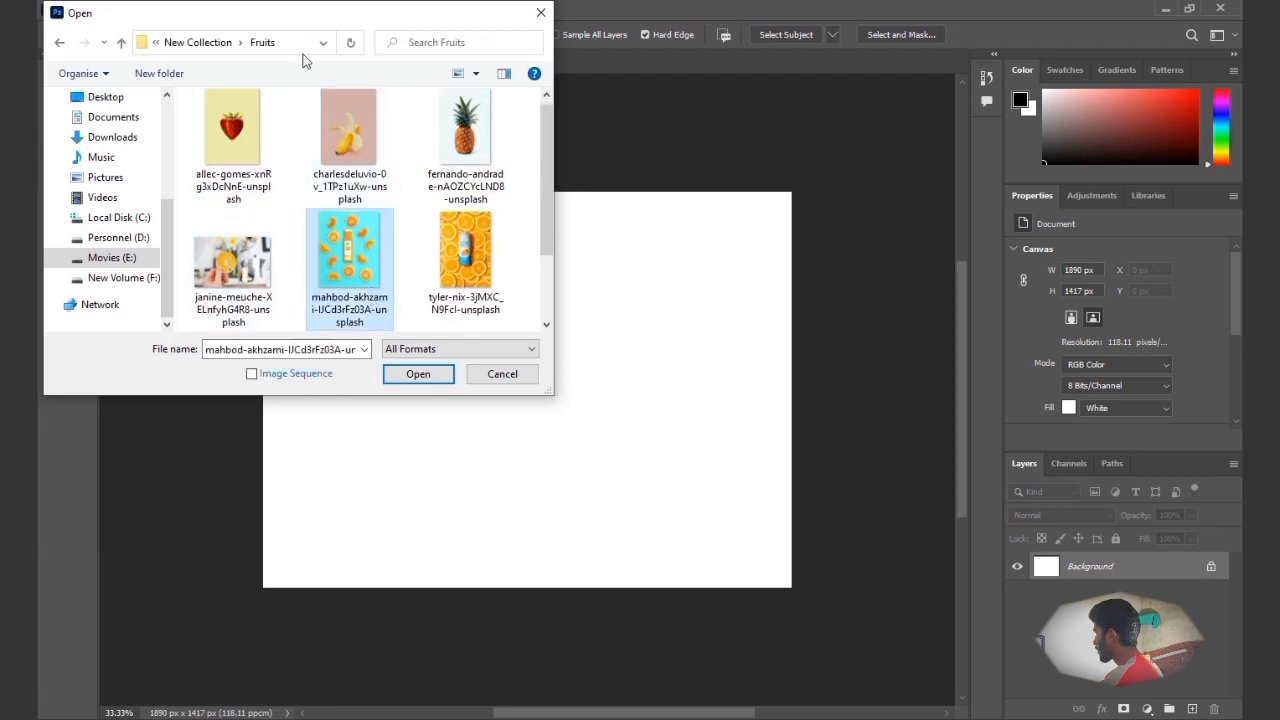
{"action": "scroll", "coordinate": [548, 242], "scroll_direction": "down", "scroll_amount": 1}
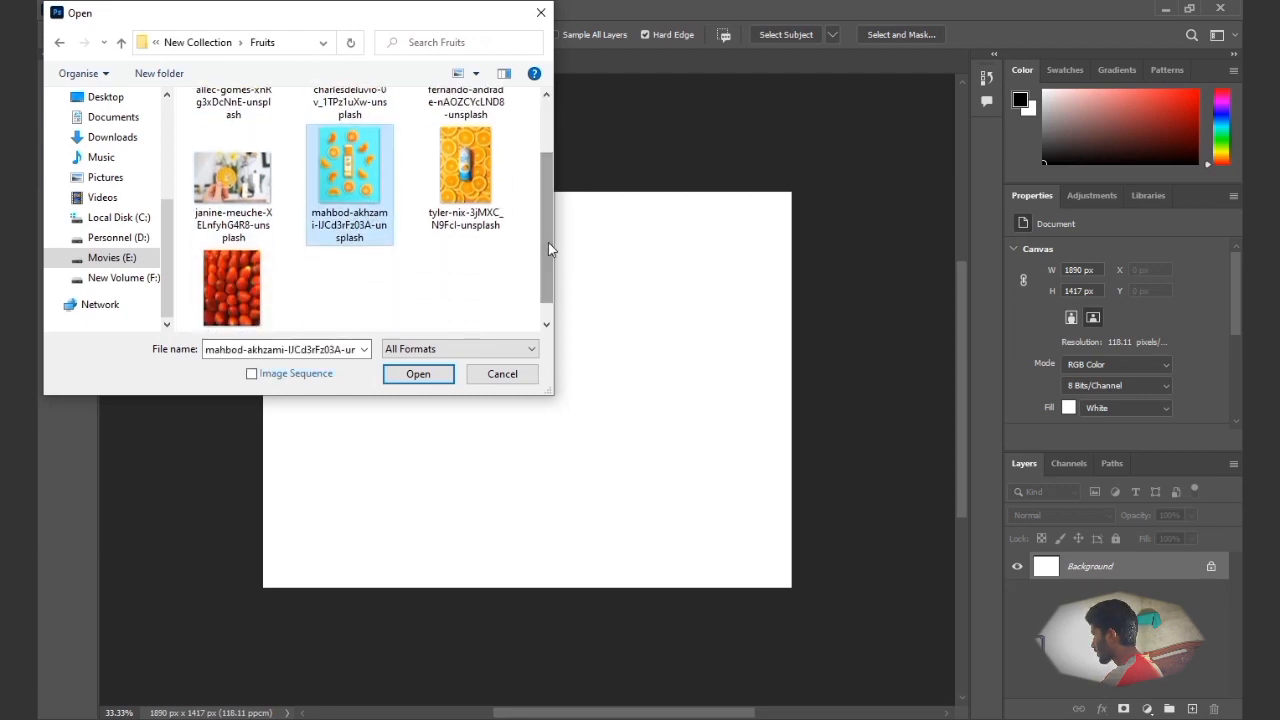
{"action": "left_click", "coordinate": [430, 388]}
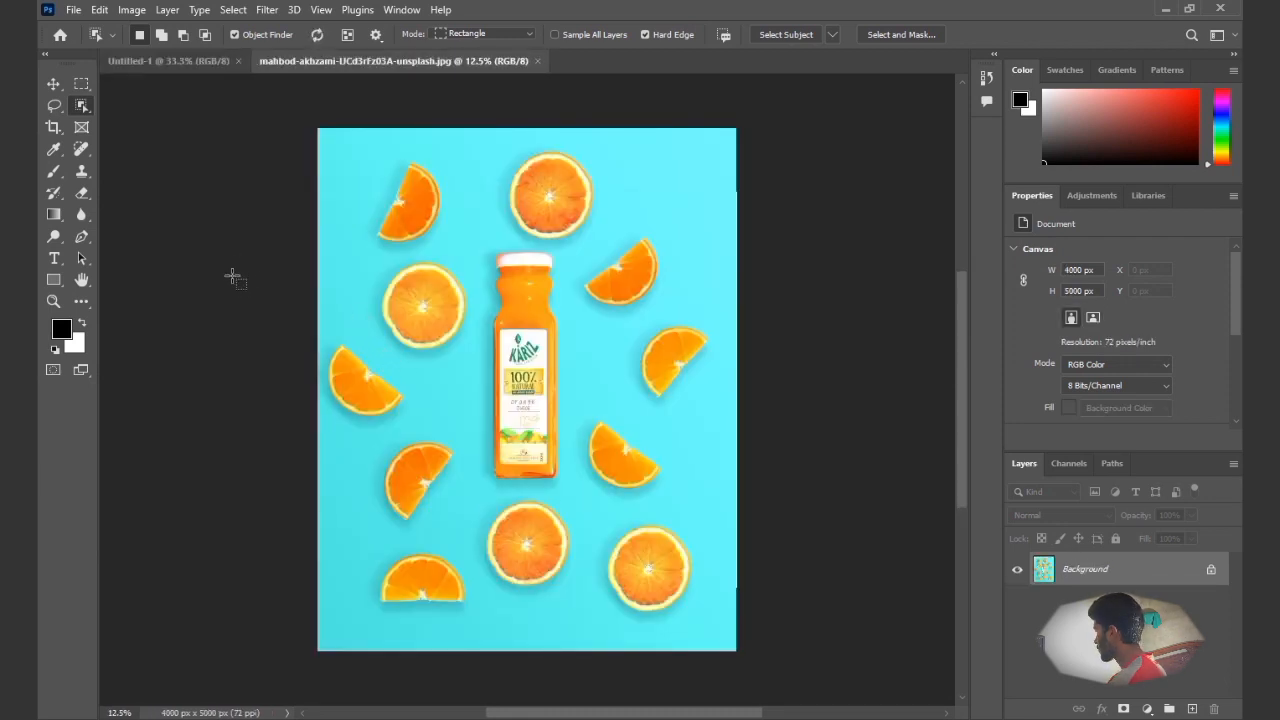
Switch to the Quick Selection tool for working on the orange slices beside the bottle
{"action": "right_click", "coordinate": [82, 106]}
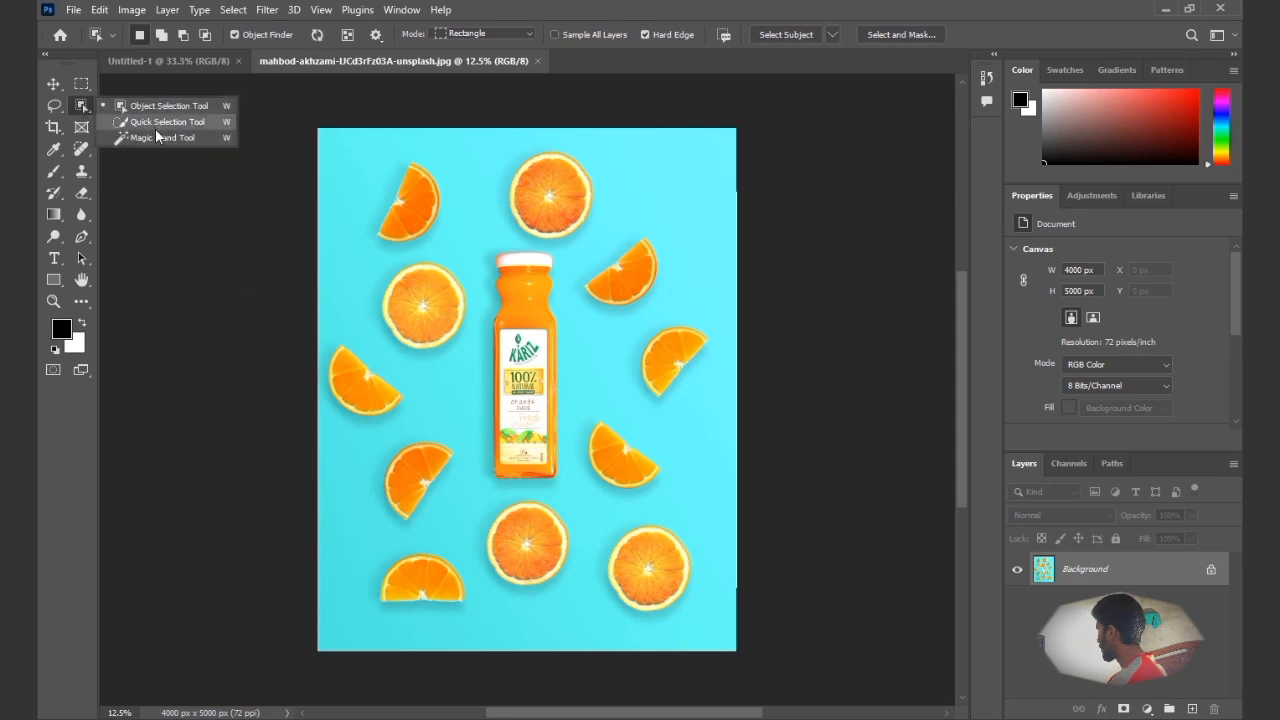
{"action": "left_click", "coordinate": [155, 123]}
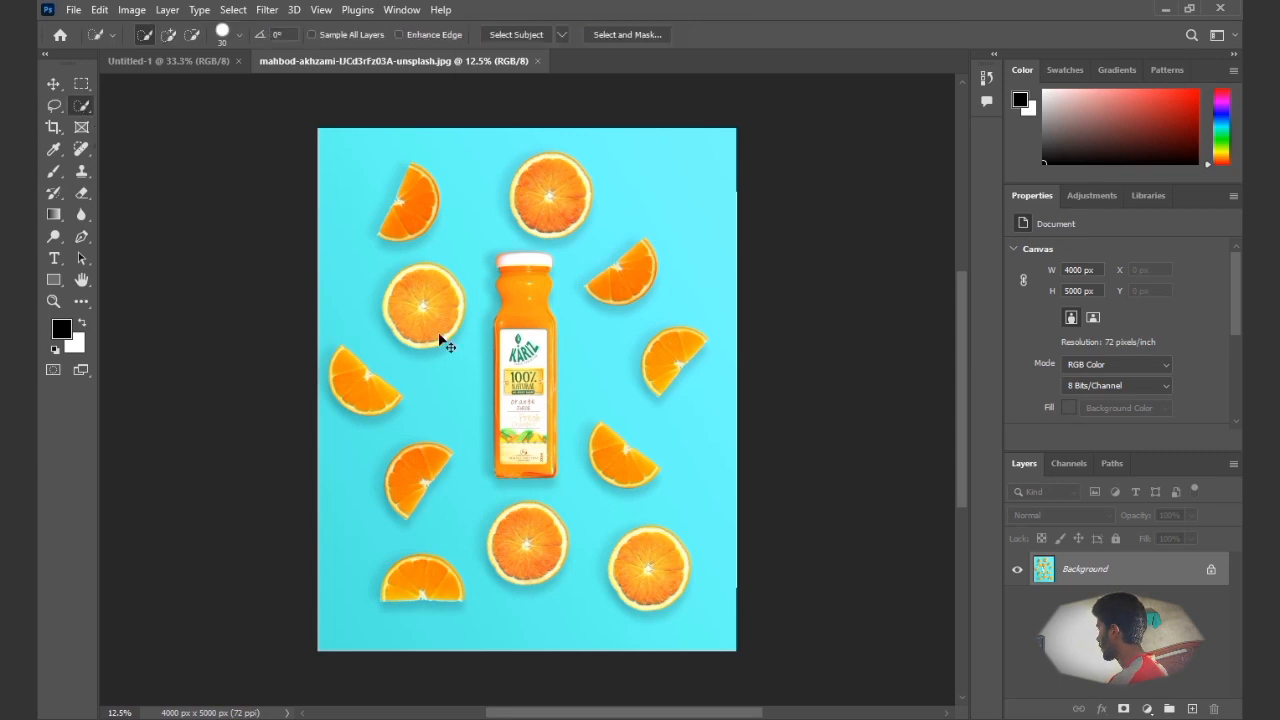
{"action": "key", "text": "ctrl+plus"}
{"action": "key", "text": "ctrl+plus"}
{"action": "key", "text": "ctrl+plus"}
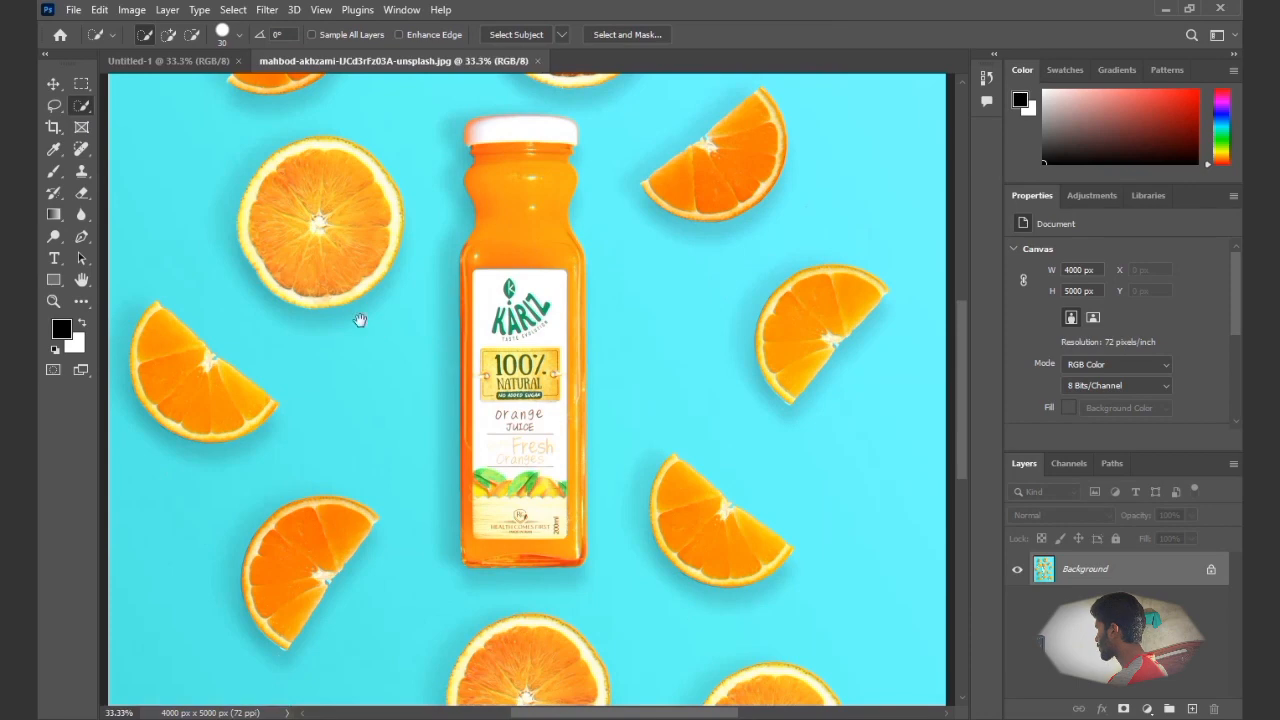
{"action": "mouse_move", "coordinate": [360, 320]}
{"action": "left_mouse_down"}
{"action": "mouse_move", "coordinate": [517, 434]}
{"action": "mouse_move", "coordinate": [615, 554]}
{"action": "mouse_move", "coordinate": [543, 494]}
{"action": "left_mouse_up"}
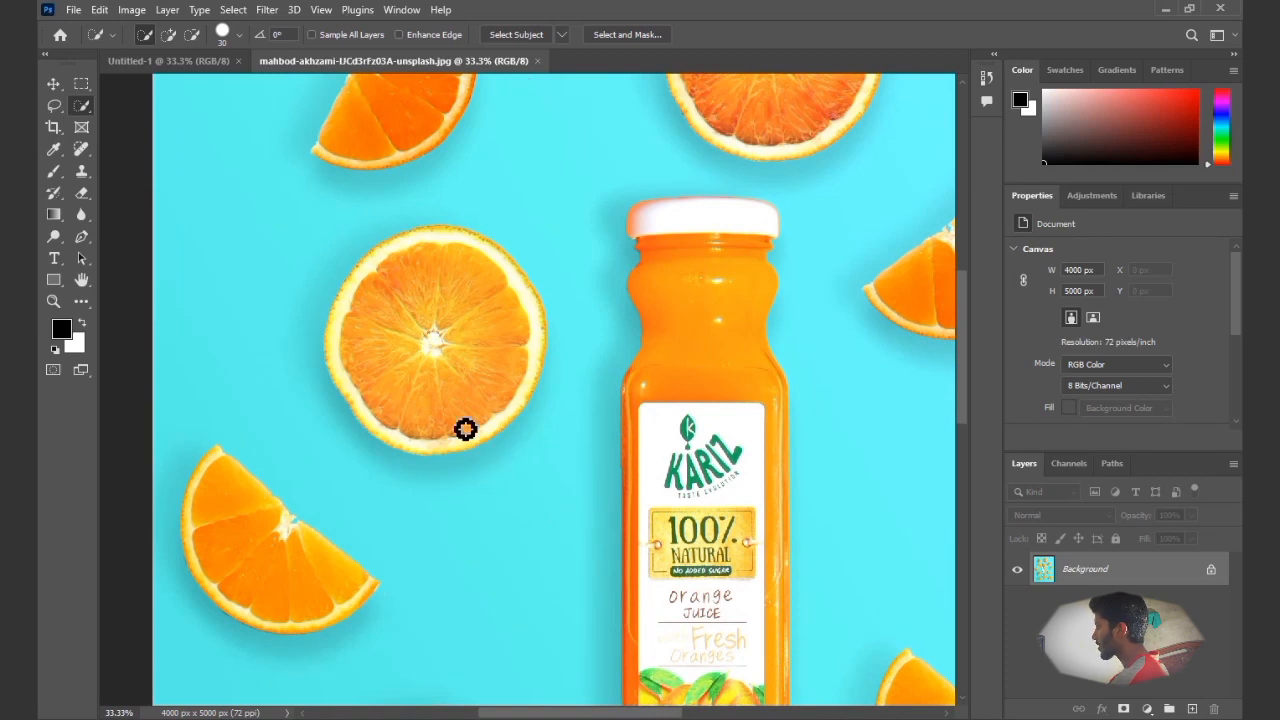
Enlarge the Quick Selection brush to 1400 px
{"action": "key", "text": "bracketright"}
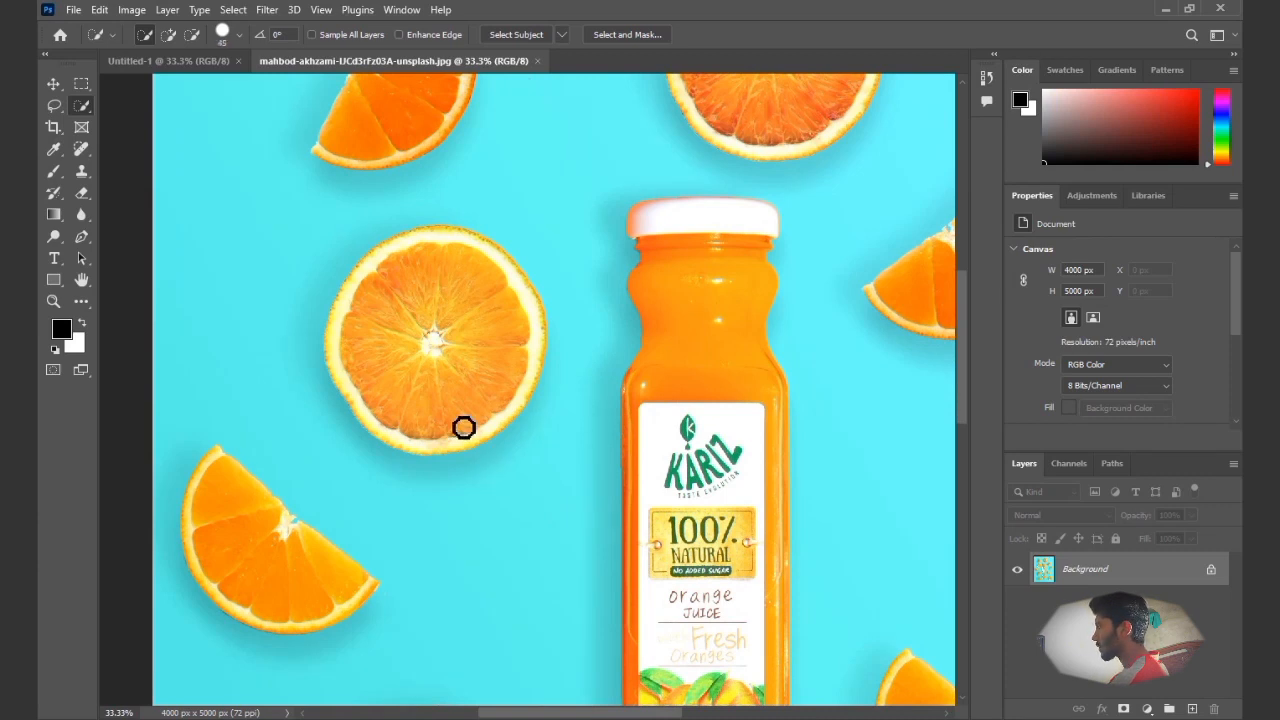
{"action": "key", "text": "bracketright"}
{"action": "key", "text": "bracketright"}
{"action": "key", "text": "bracketright"}
{"action": "key", "text": "bracketright"}
{"action": "key", "text": "bracketright"}
{"action": "key", "text": "bracketright"}
{"action": "key", "text": "bracketright"}
{"action": "key", "text": "bracketright"}
{"action": "key", "text": "bracketright"}
{"action": "key", "text": "bracketright"}
{"action": "key", "text": "bracketright"}
{"action": "key", "text": "bracketright"}
{"action": "key", "text": "bracketright"}
{"action": "key", "text": "bracketright"}
{"action": "key", "text": "bracketright"}
{"action": "key", "text": "bracketright"}
{"action": "key", "text": "bracketright"}
{"action": "key", "text": "bracketright"}
{"action": "key", "text": "bracketright"}
{"action": "key", "text": "bracketright"}
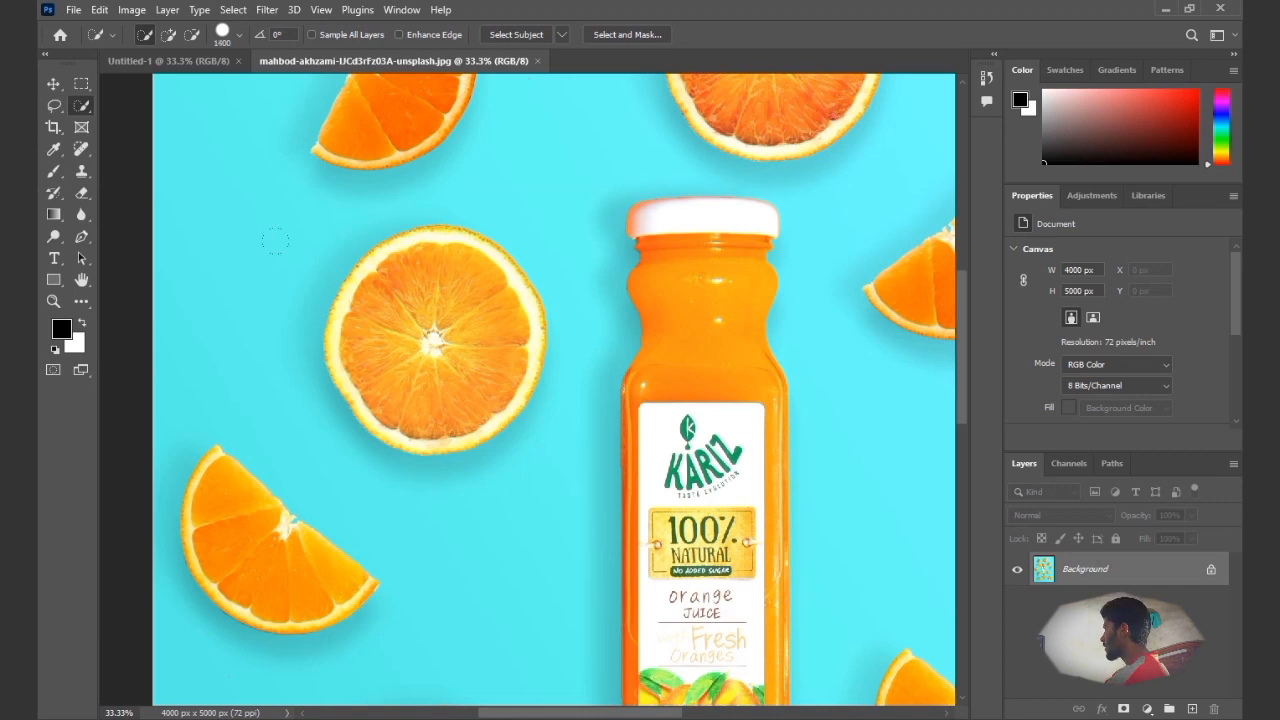
With the brush reduced to 175 px, select the round orange slice left of the bottle and the wedge below it
{"action": "key", "text": "bracketleft"}
{"action": "key", "text": "bracketleft"}
{"action": "key", "text": "bracketleft"}
{"action": "key", "text": "bracketleft"}
{"action": "key", "text": "bracketleft"}
{"action": "key", "text": "bracketleft"}
{"action": "key", "text": "bracketleft"}
{"action": "key", "text": "bracketleft"}
{"action": "key", "text": "bracketleft"}
{"action": "key", "text": "bracketleft"}
{"action": "key", "text": "bracketleft"}
{"action": "left_click_drag", "start_coordinate": [447, 415], "coordinate": [410, 389]}
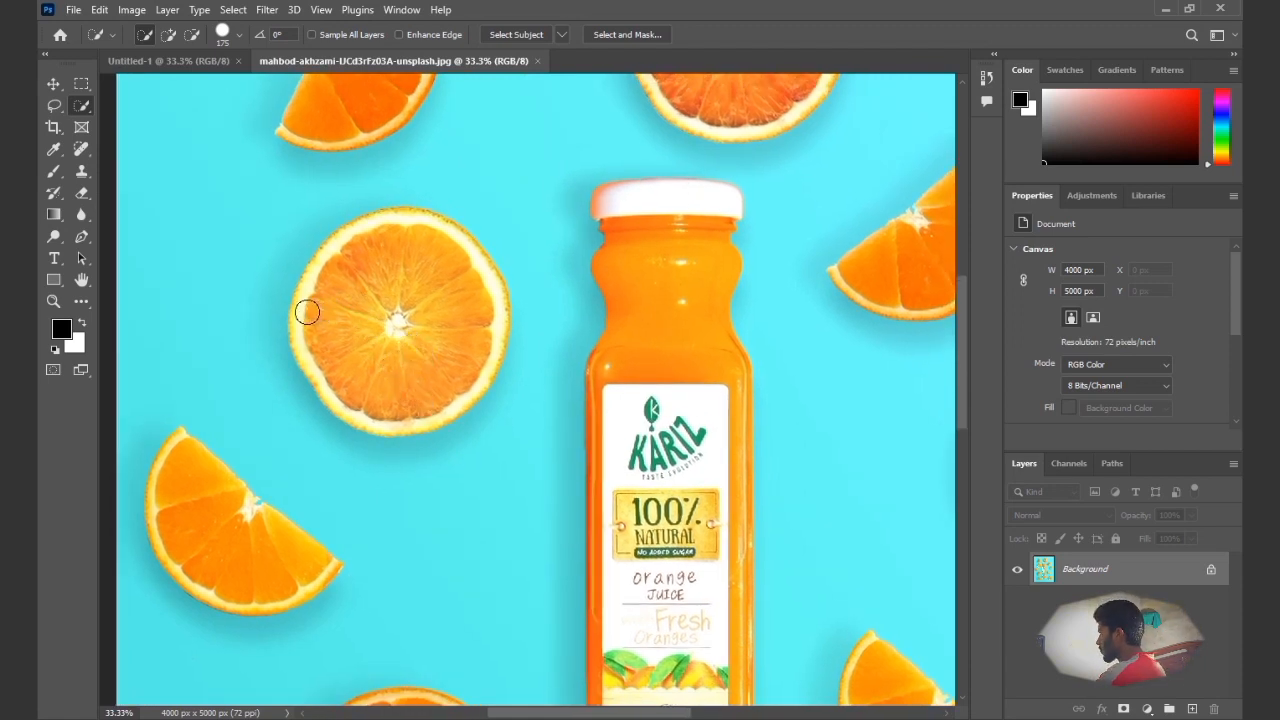
{"action": "mouse_move", "coordinate": [309, 311]}
{"action": "left_mouse_down"}
{"action": "mouse_move", "coordinate": [350, 258]}
{"action": "mouse_move", "coordinate": [415, 254]}
{"action": "mouse_move", "coordinate": [432, 303]}
{"action": "mouse_move", "coordinate": [421, 327]}
{"action": "left_mouse_up"}
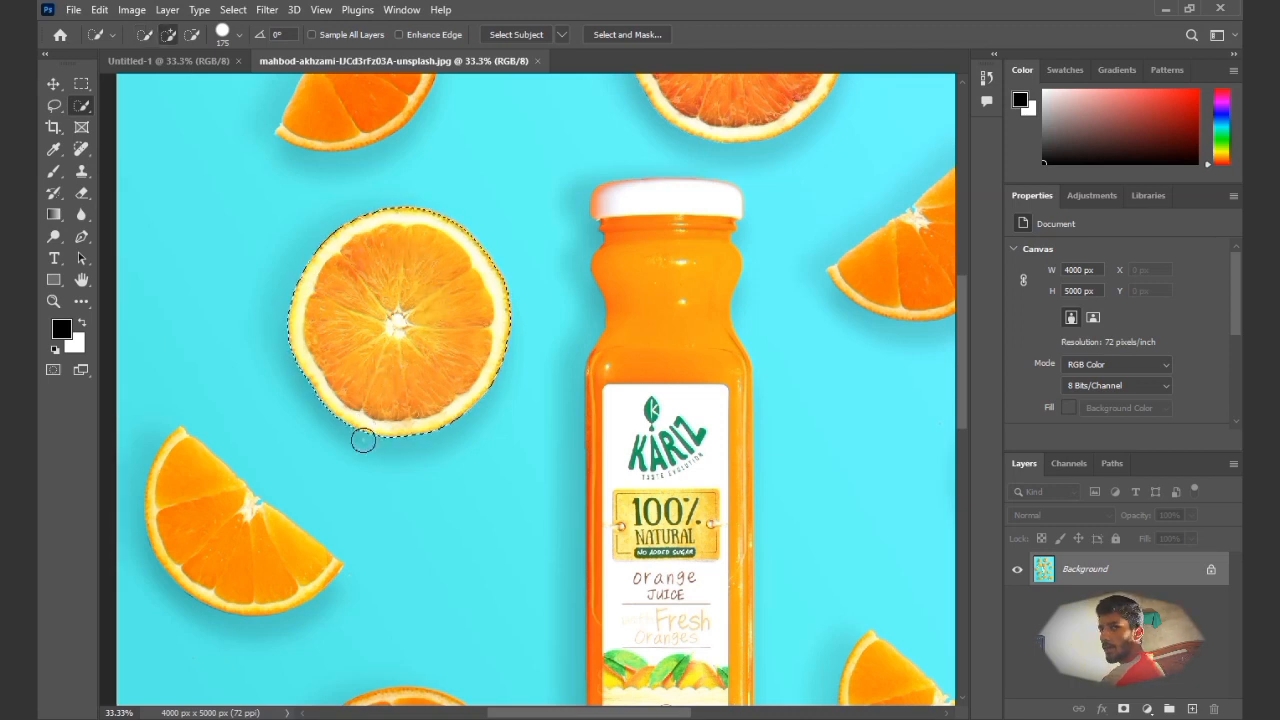
{"action": "mouse_move", "coordinate": [171, 491]}
{"action": "left_mouse_down"}
{"action": "mouse_move", "coordinate": [163, 449]}
{"action": "mouse_move", "coordinate": [164, 473]}
{"action": "left_mouse_up"}
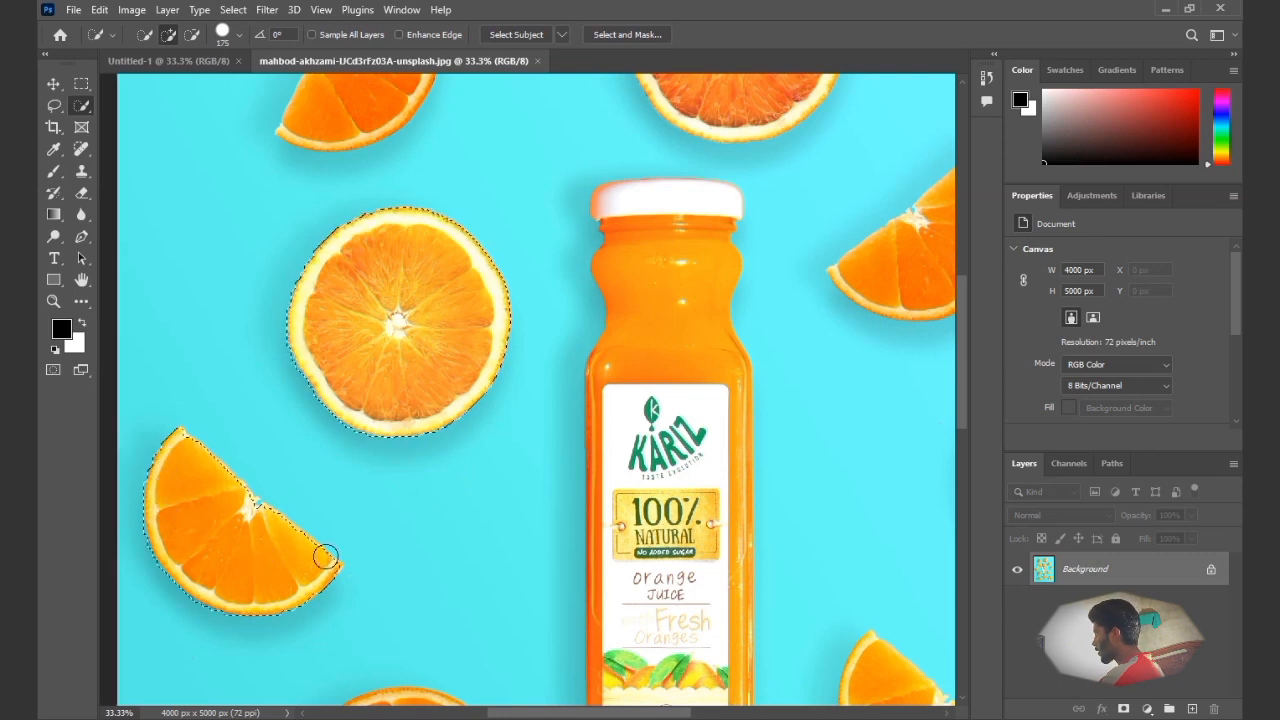
Add the round orange slice above the bottle to the selection
{"action": "left_click_drag", "start_coordinate": [509, 414], "coordinate": [235, 534]}
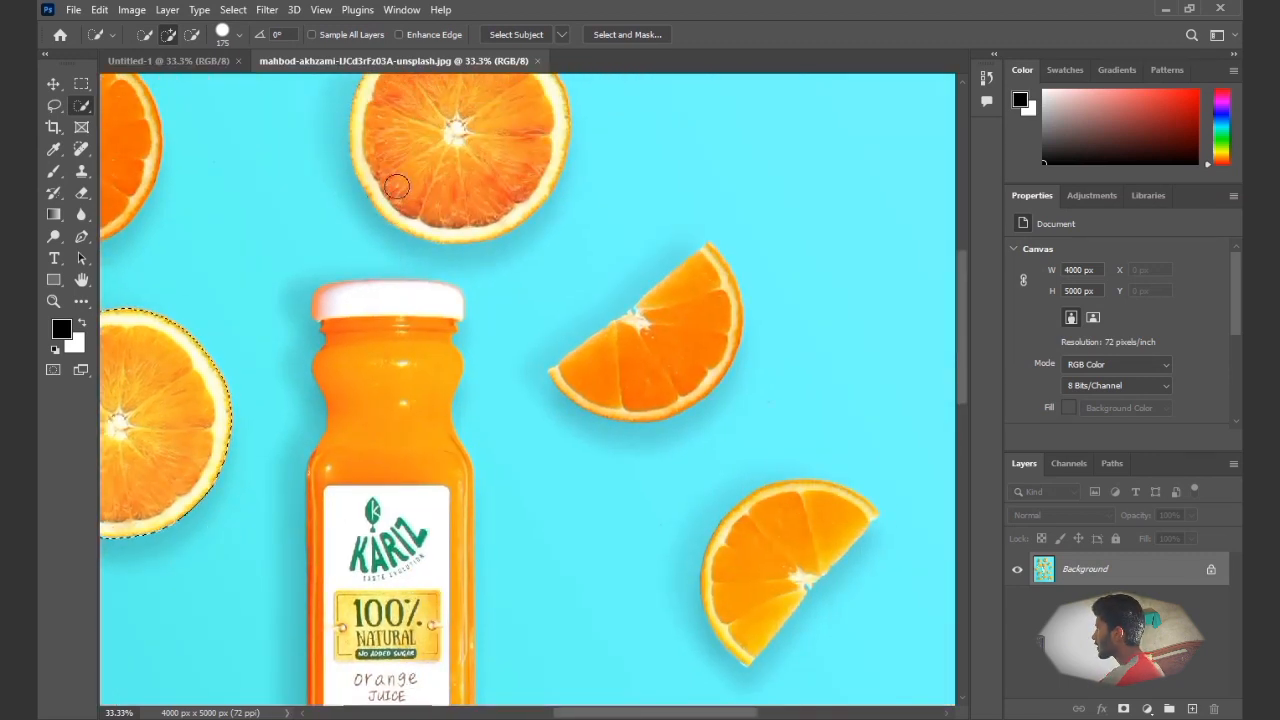
{"action": "mouse_move", "coordinate": [399, 176]}
{"action": "left_mouse_down"}
{"action": "mouse_move", "coordinate": [462, 86]}
{"action": "mouse_move", "coordinate": [529, 126]}
{"action": "mouse_move", "coordinate": [515, 155]}
{"action": "mouse_move", "coordinate": [461, 190]}
{"action": "mouse_move", "coordinate": [387, 190]}
{"action": "left_mouse_up"}
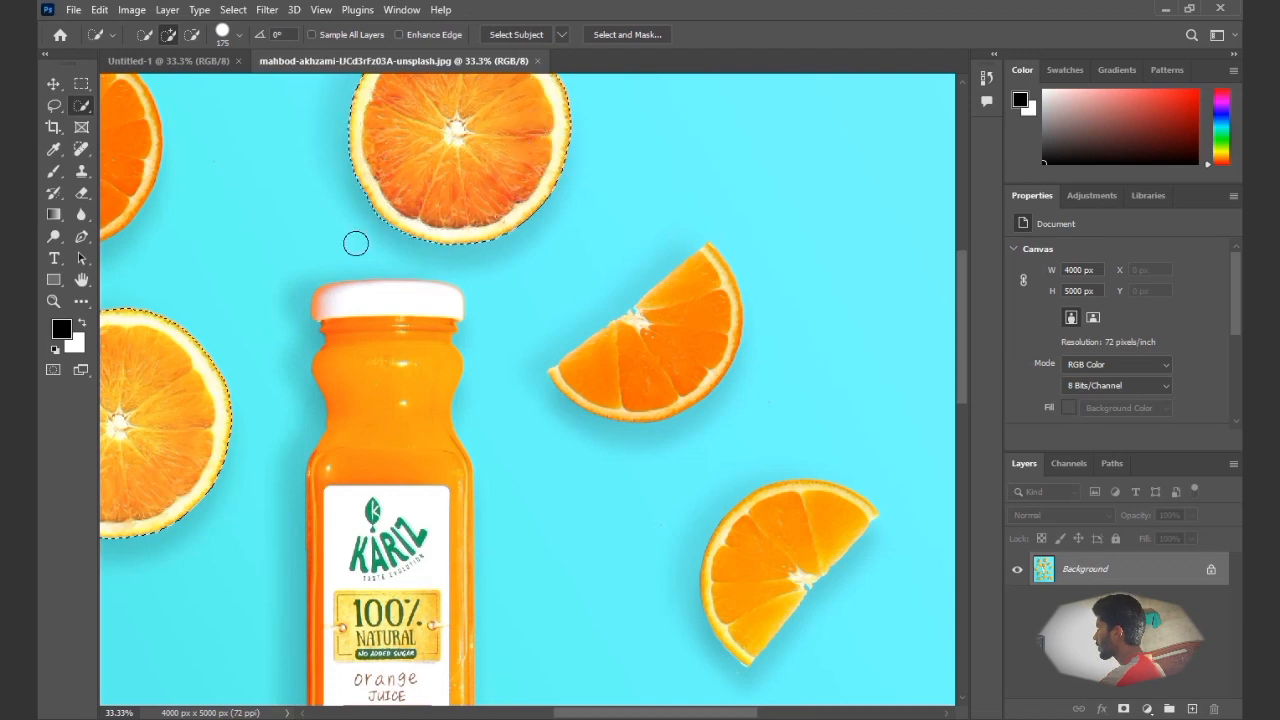
Add the whole juice bottle, from its white cap to its base, to the selection
{"action": "scroll", "coordinate": [458, 315], "scroll_direction": "down", "scroll_amount": 3}
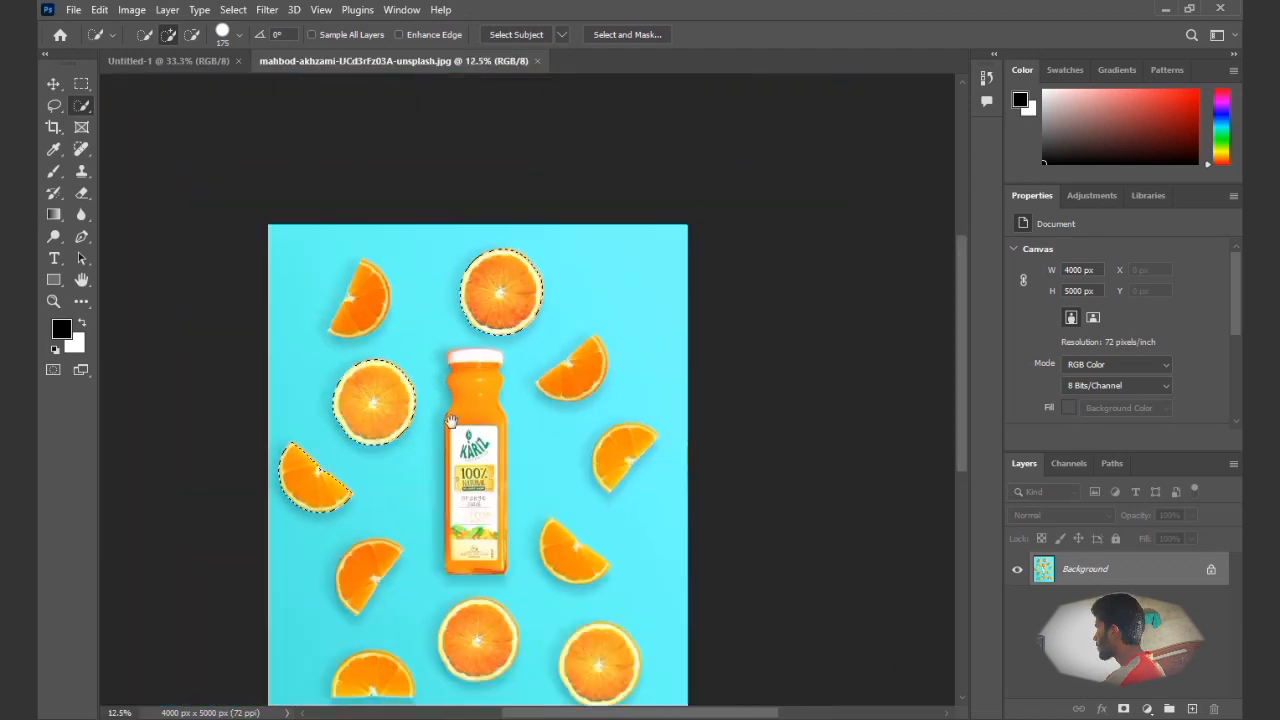
{"action": "scroll", "coordinate": [415, 357], "scroll_direction": "up", "scroll_amount": 4}
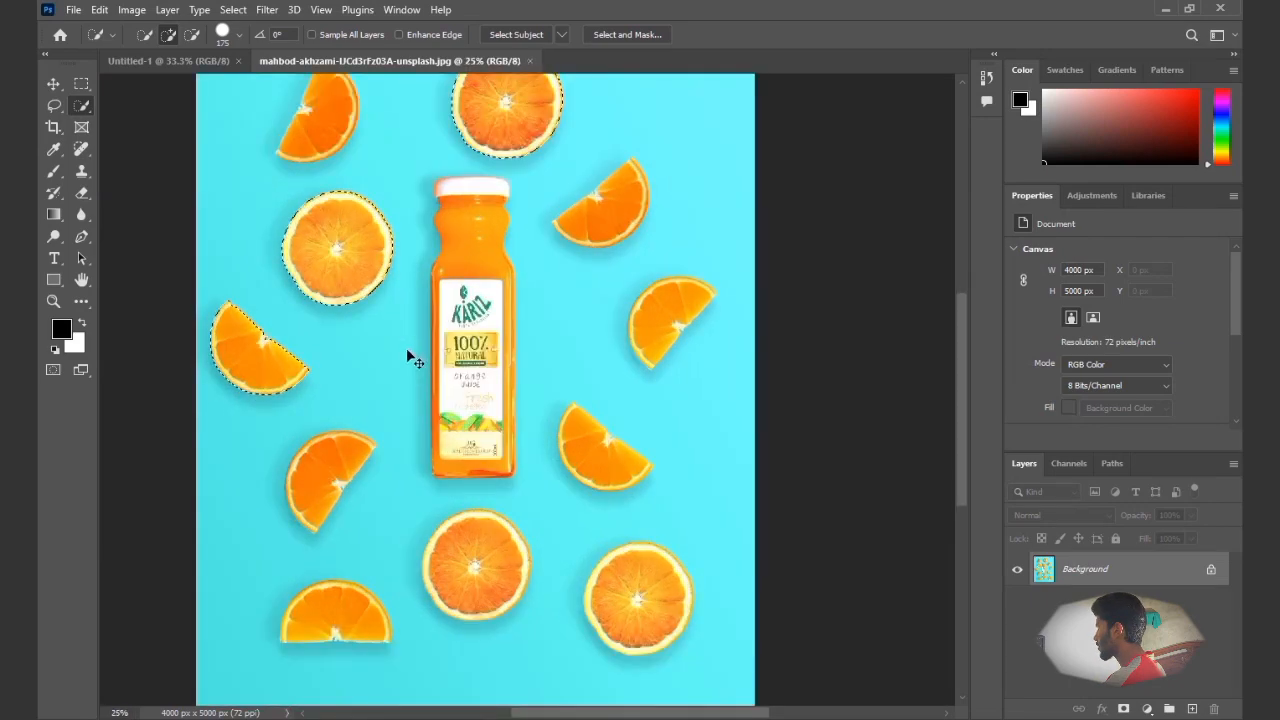
{"action": "left_click_drag", "start_coordinate": [410, 356], "coordinate": [702, 564]}
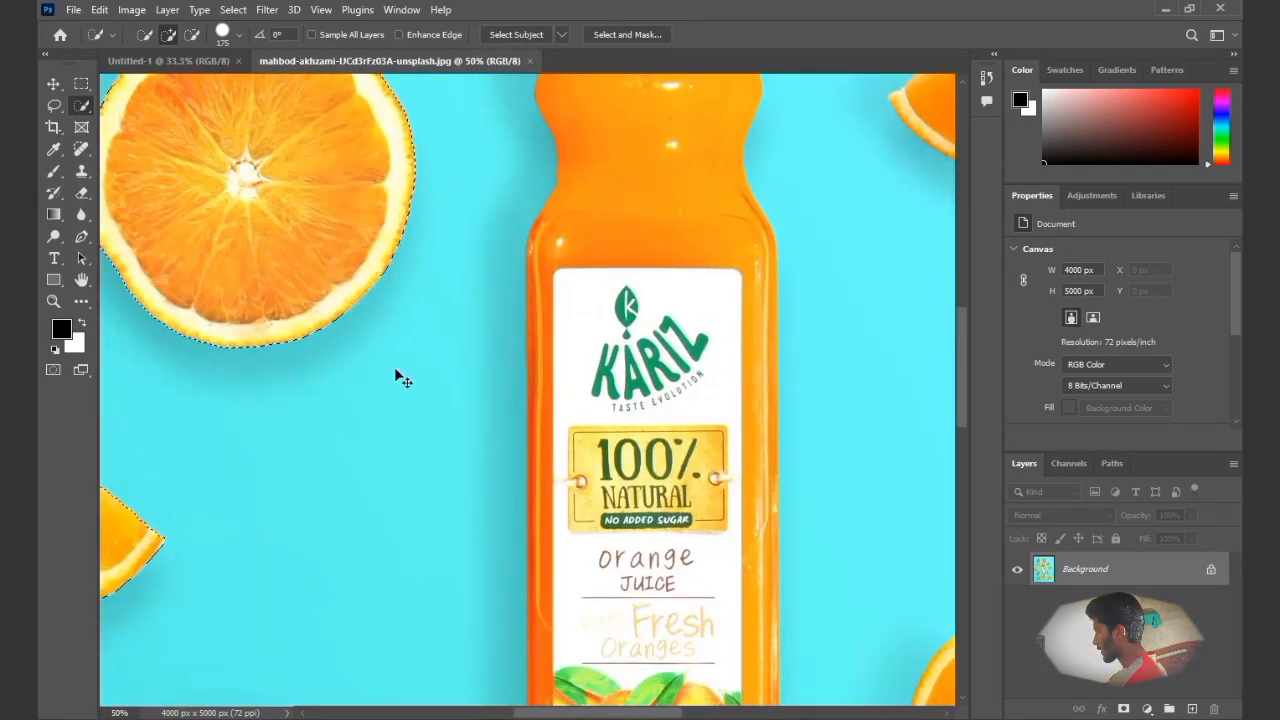
{"action": "scroll", "coordinate": [390, 365], "scroll_direction": "up", "scroll_amount": 2}
{"action": "scroll", "coordinate": [531, 543], "scroll_direction": "down", "scroll_amount": 3}
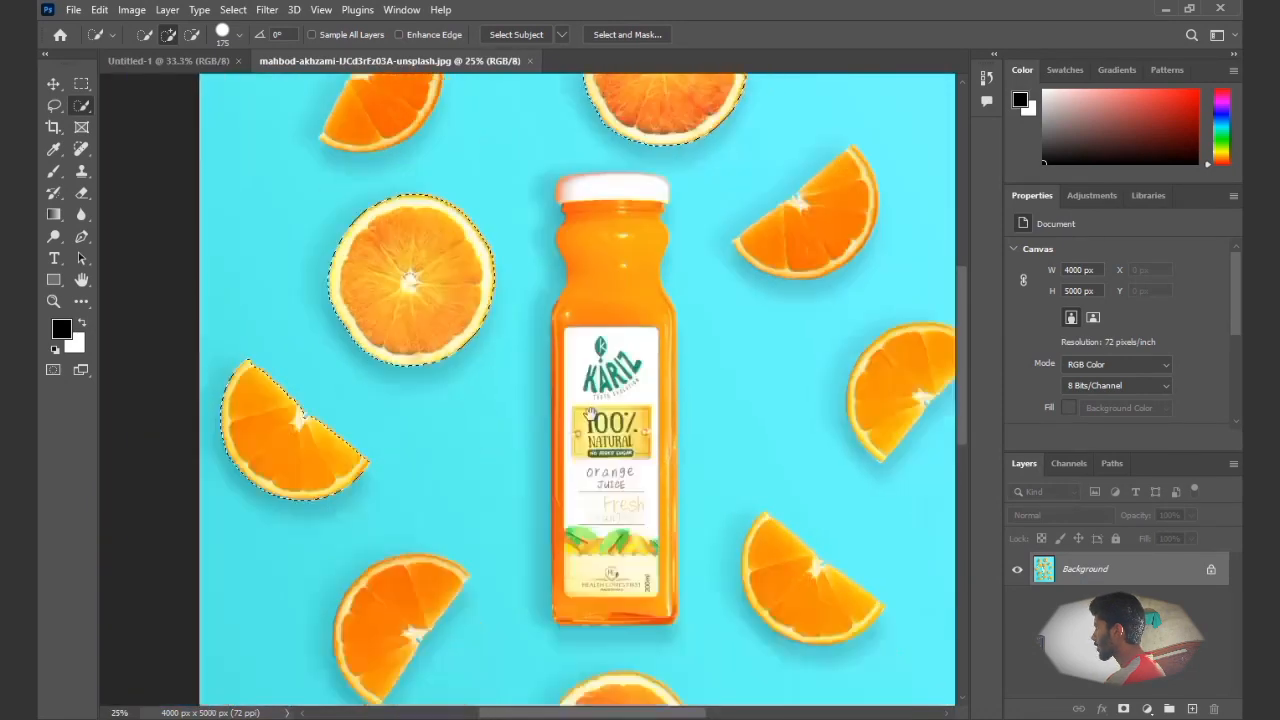
{"action": "left_click_drag", "start_coordinate": [589, 414], "coordinate": [477, 329]}
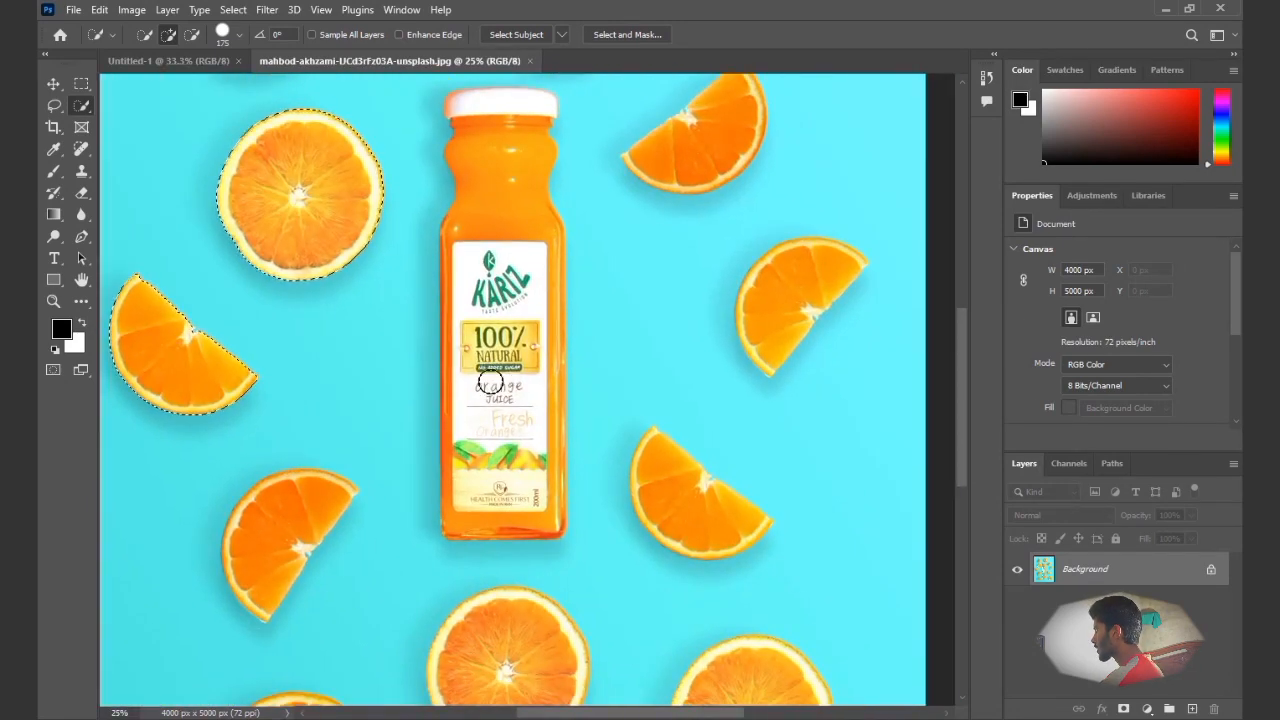
{"action": "mouse_move", "coordinate": [486, 116]}
{"action": "left_mouse_down"}
{"action": "mouse_move", "coordinate": [493, 342]}
{"action": "mouse_move", "coordinate": [459, 485]}
{"action": "left_mouse_up"}
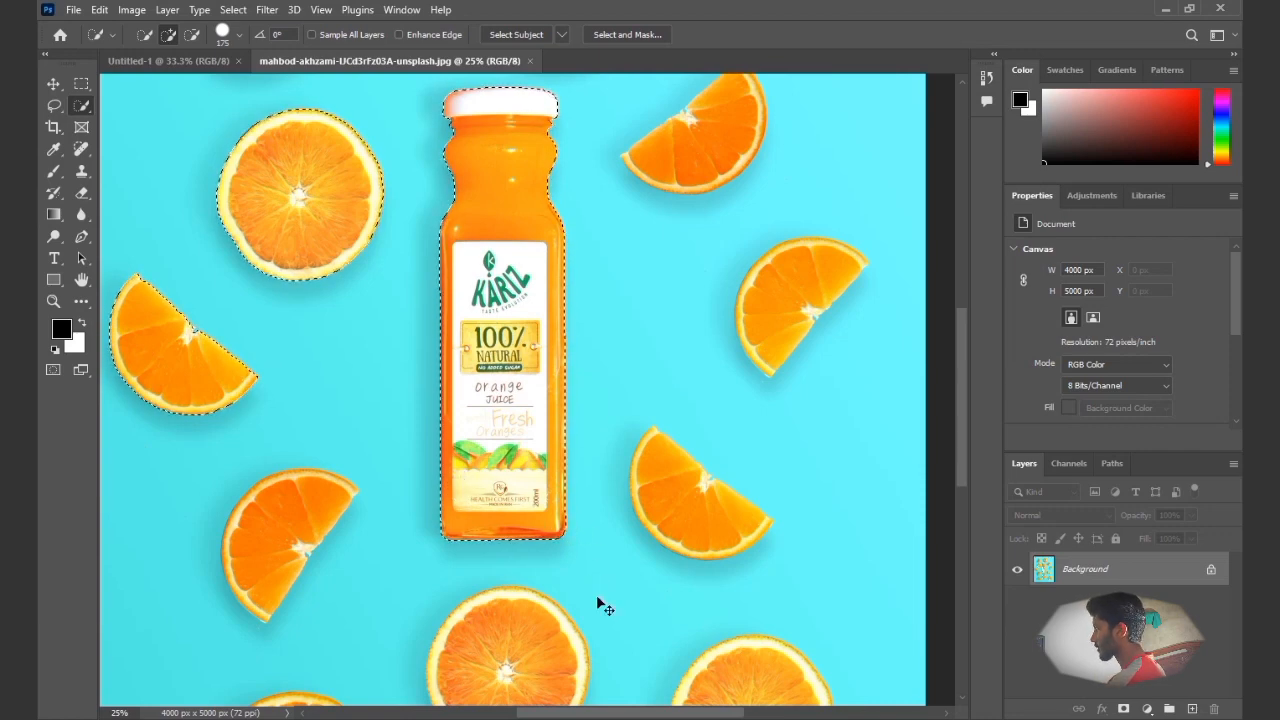
{"action": "key", "text": "ctrl+minus"}
{"action": "key", "text": "ctrl+minus"}
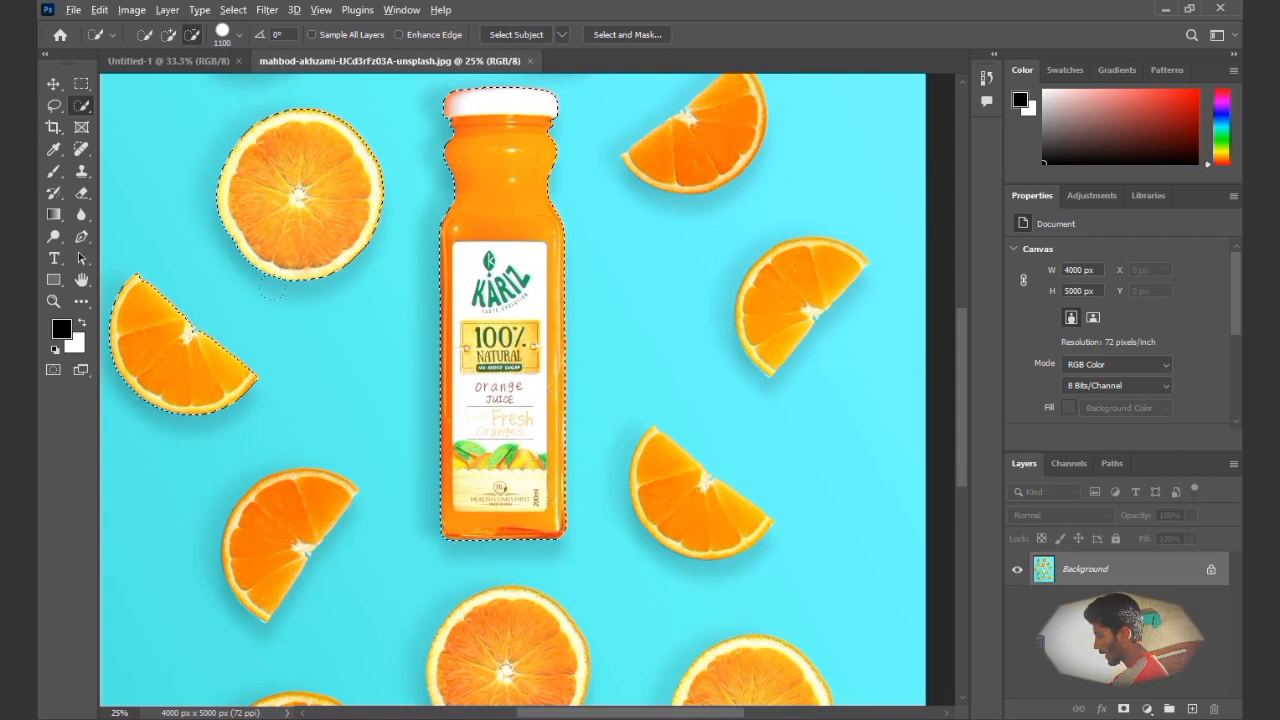
With the brush at 200 px, subtract the upper part of the selected orange wedge, and deselect everything
{"action": "key", "text": "alt"}
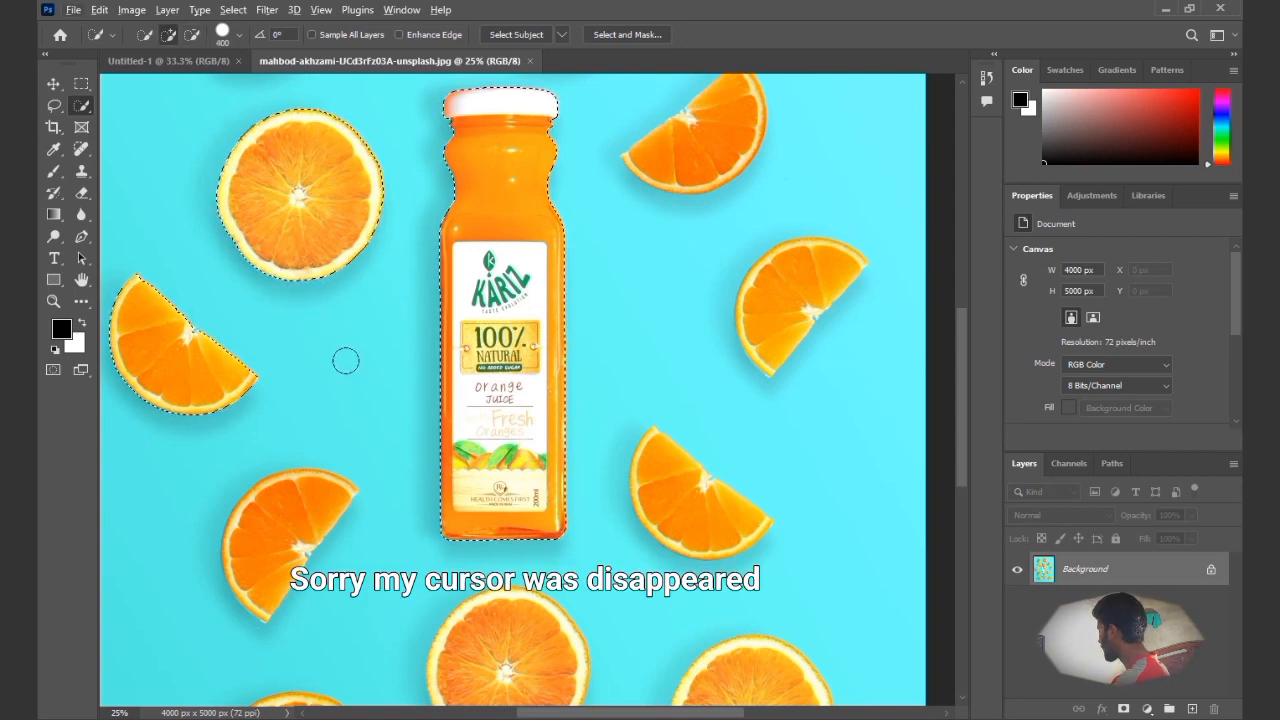
{"action": "key", "text": "bracketleft"}
{"action": "key", "text": "bracketleft"}
{"action": "key", "text": "bracketleft"}
{"action": "key", "text": "bracketleft"}
{"action": "key", "text": "bracketleft"}
{"action": "key", "text": "bracketleft"}
{"action": "key", "text": "bracketleft"}
{"action": "key", "text": "bracketleft"}
{"action": "key", "text": "bracketleft"}
{"action": "key", "text": "bracketright"}
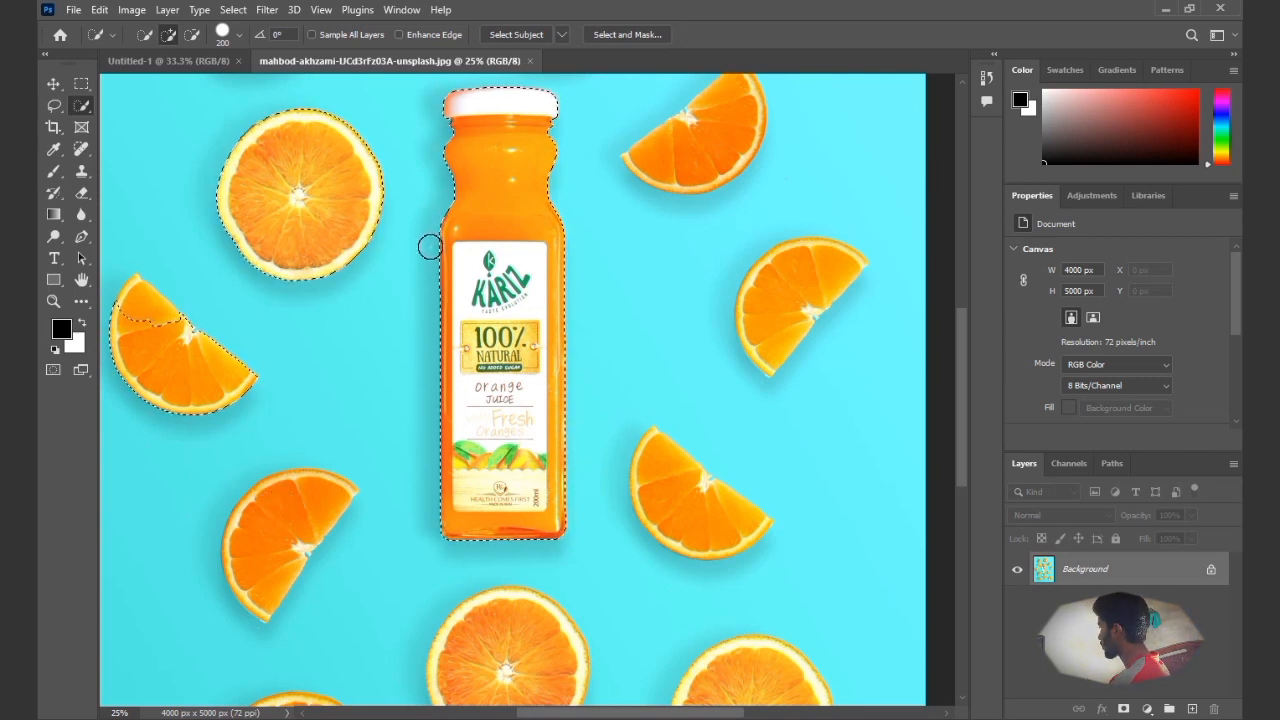
{"action": "key", "text": "ctrl+d"}
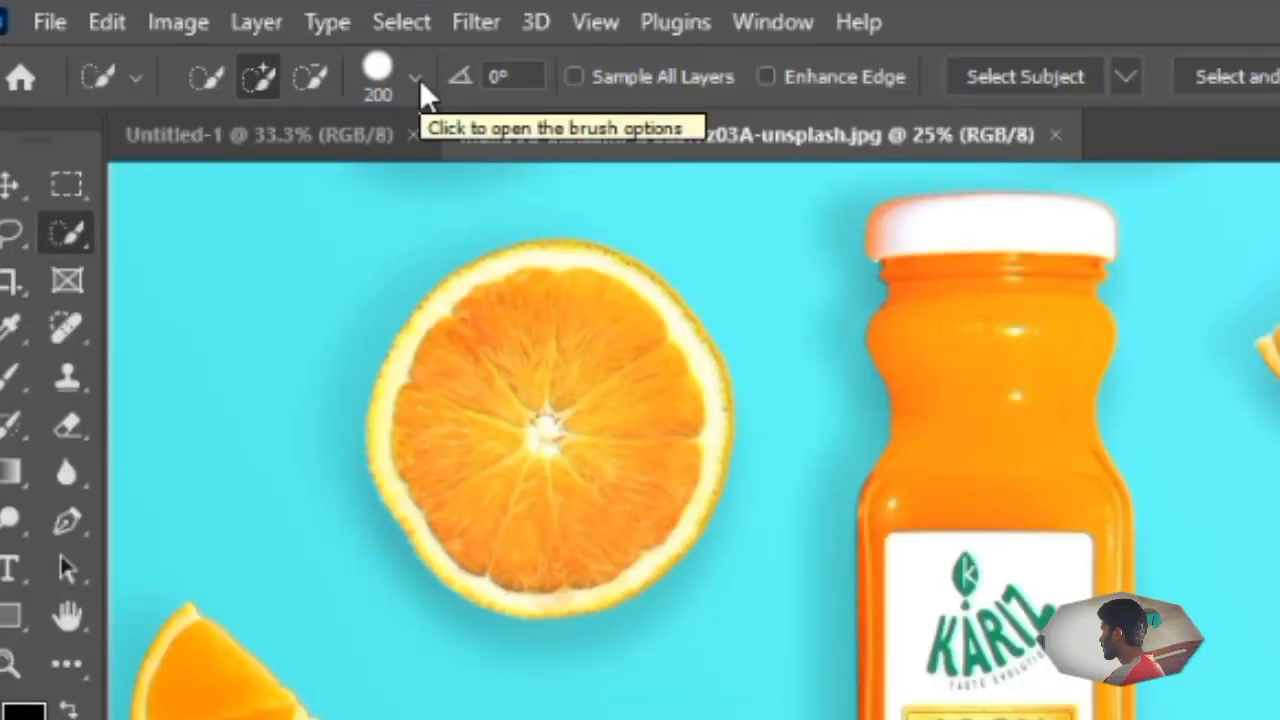
Try brush sizes of 50, 150 and 21 px in the brush options, ending at 358 px
{"action": "left_click", "coordinate": [416, 78]}
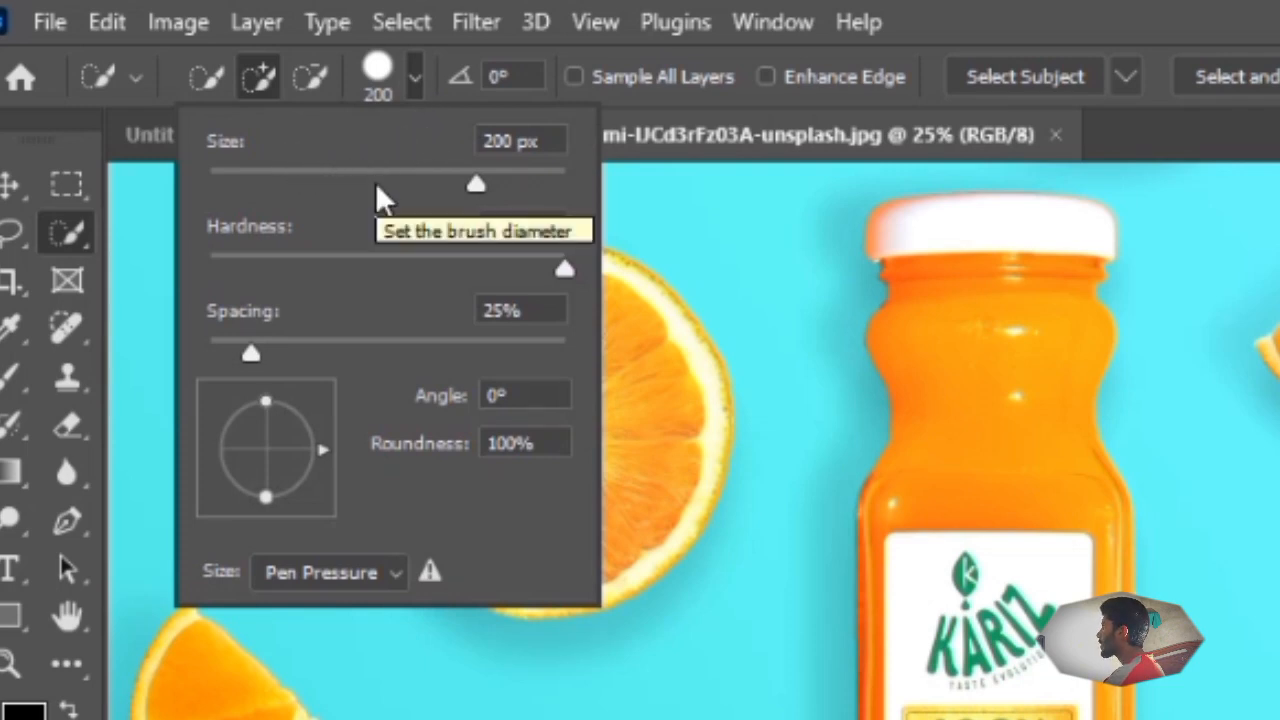
{"action": "left_click", "coordinate": [473, 184]}
{"action": "left_click_drag", "start_coordinate": [473, 184], "coordinate": [296, 184]}
{"action": "left_click", "coordinate": [545, 141]}
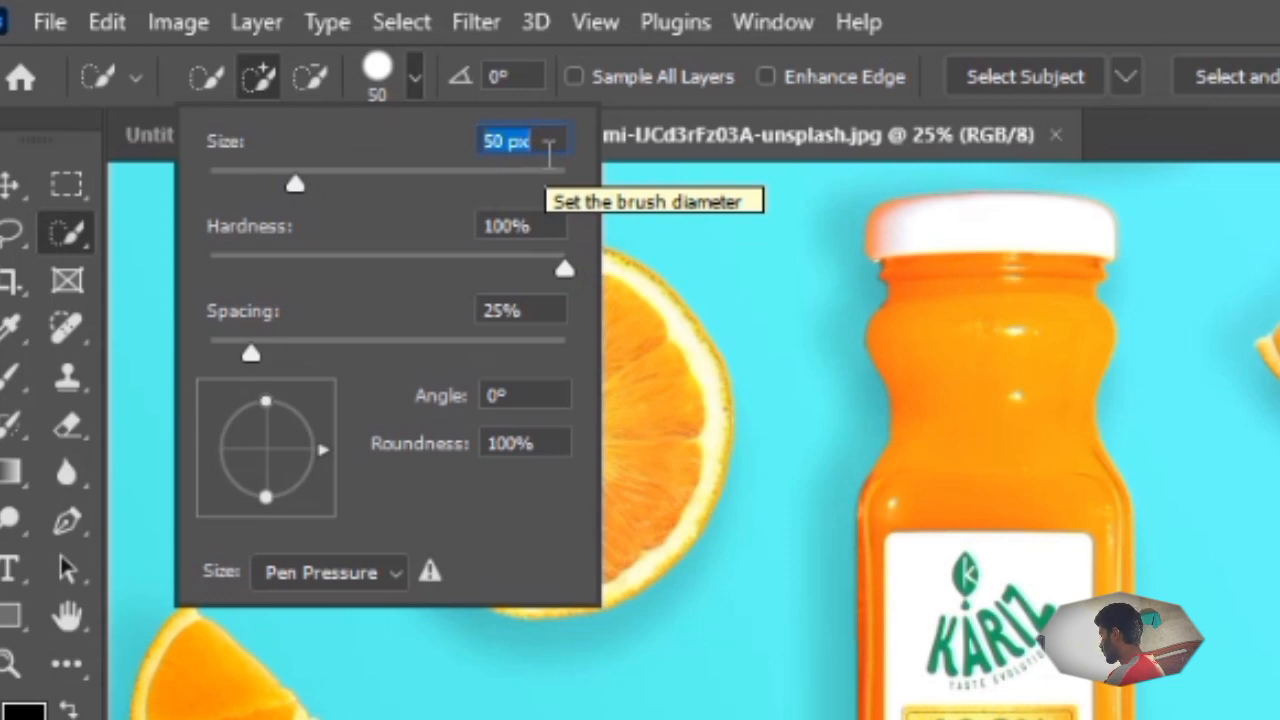
{"action": "type", "text": "150"}
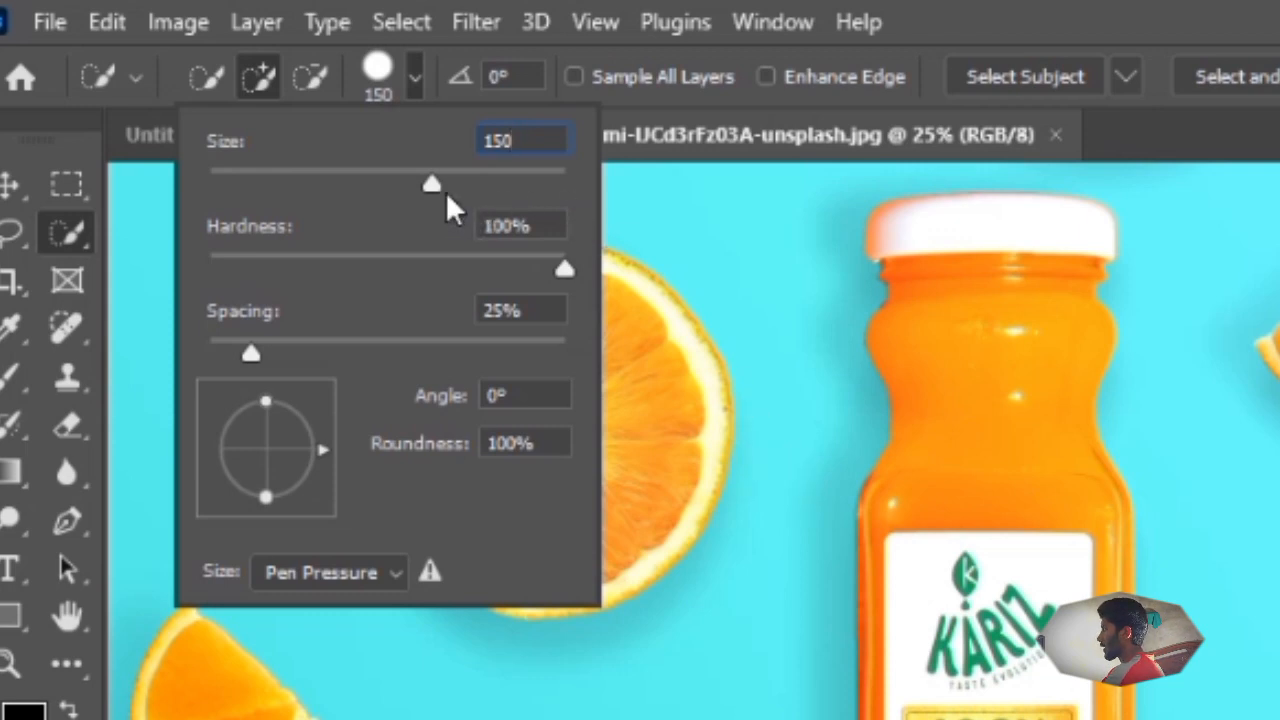
{"action": "left_click_drag", "start_coordinate": [431, 185], "coordinate": [244, 186]}
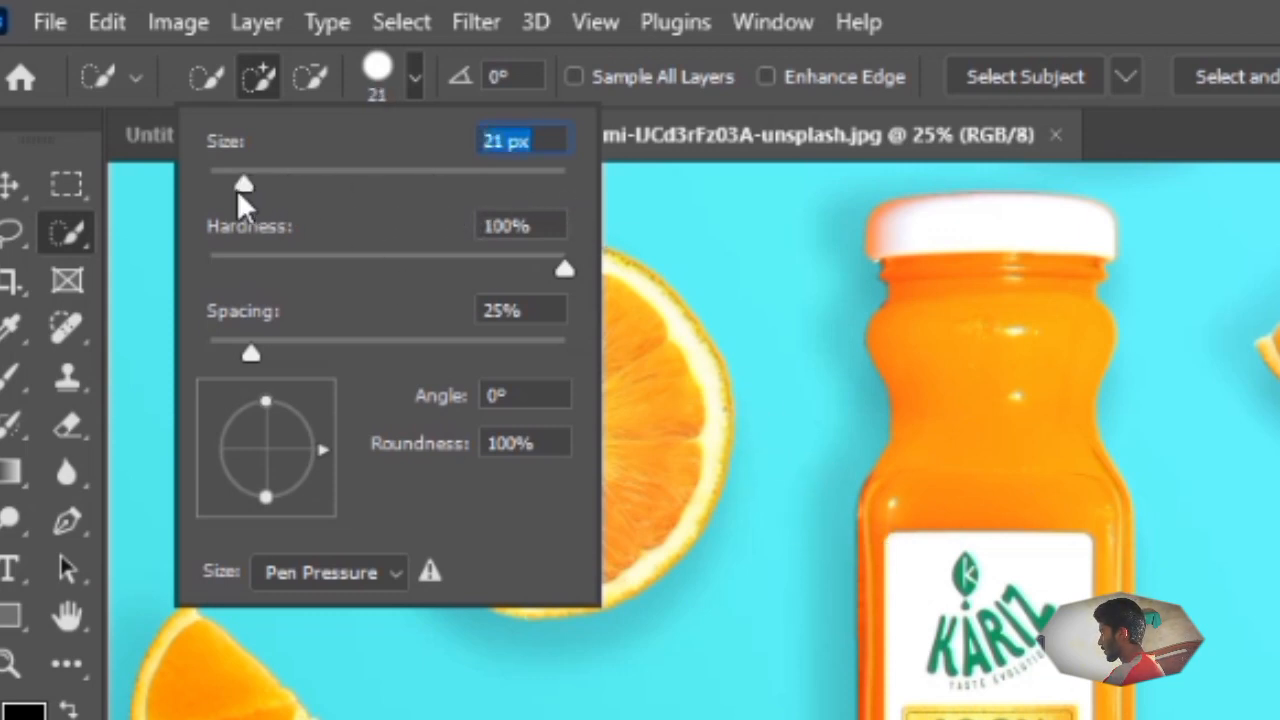
{"action": "left_click_drag", "start_coordinate": [246, 182], "coordinate": [505, 212]}
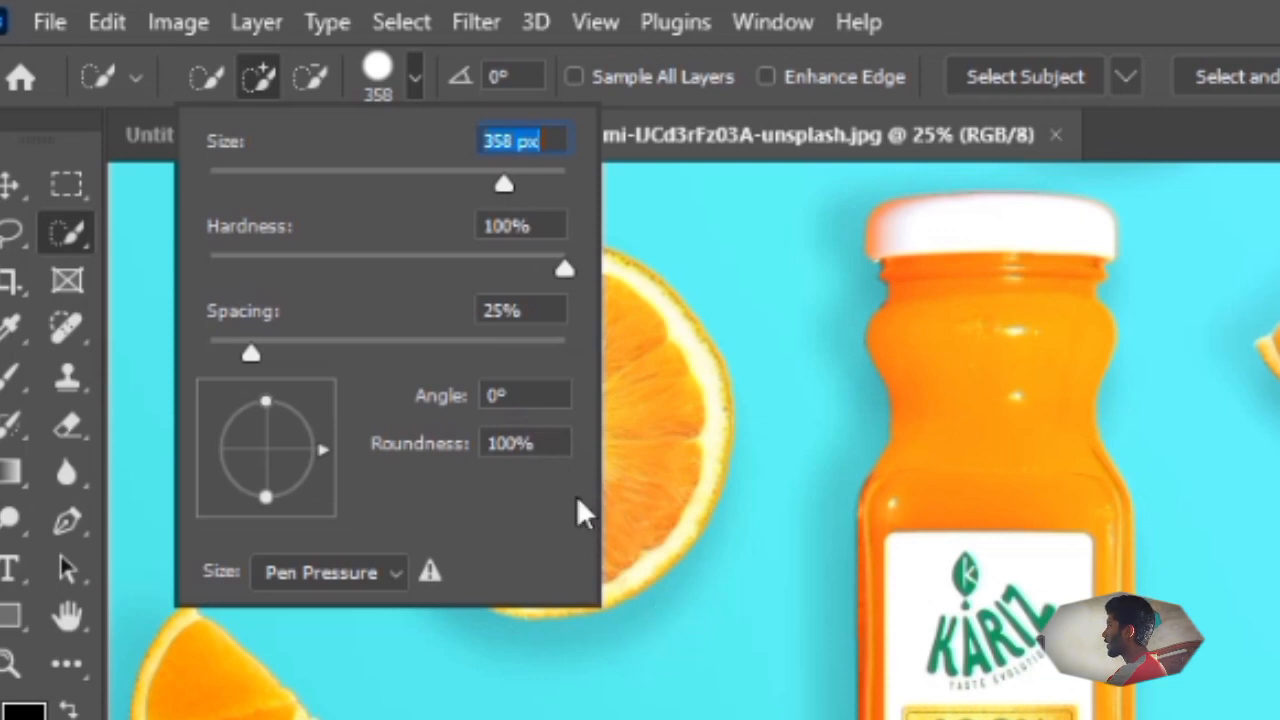
Set the brush angle to -18° in the brush options
{"action": "left_click", "coordinate": [536, 404]}
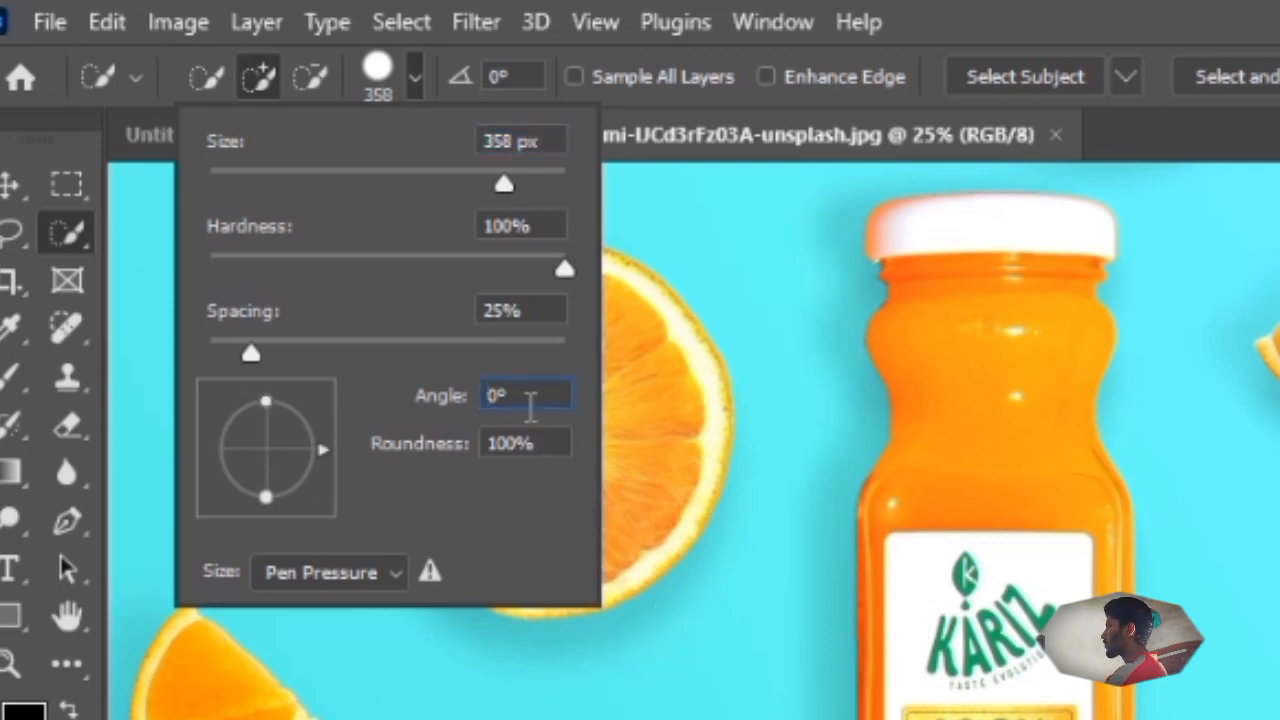
{"action": "key", "text": "Down"}
{"action": "key", "text": "Down"}
{"action": "key", "text": "Down"}
{"action": "key", "text": "Down"}
{"action": "key", "text": "Down"}
{"action": "key", "text": "Down"}
{"action": "key", "text": "Down"}
{"action": "key", "text": "Down"}
{"action": "key", "text": "Down"}
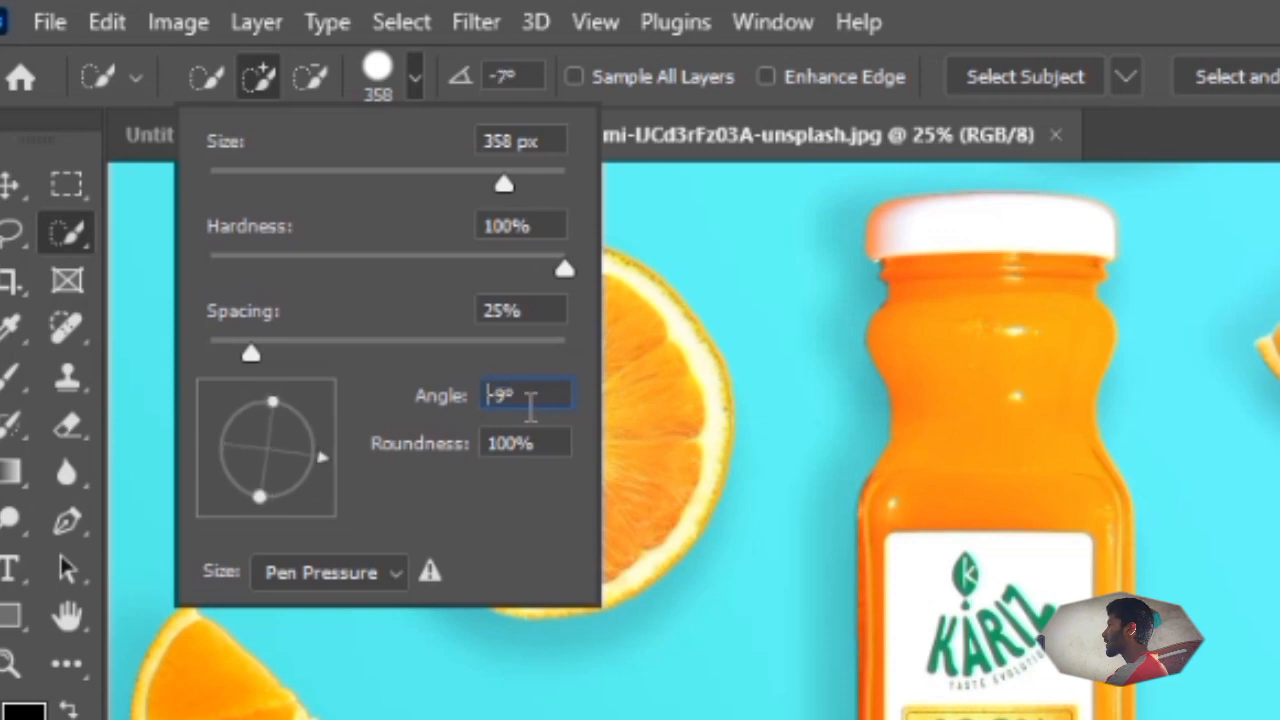
{"action": "key", "text": "Down"}
{"action": "key", "text": "Down"}
{"action": "key", "text": "Down"}
{"action": "key", "text": "Down"}
{"action": "key", "text": "Down"}
{"action": "key", "text": "Down"}
{"action": "key", "text": "Down"}
{"action": "key", "text": "Down"}
{"action": "key", "text": "Down"}
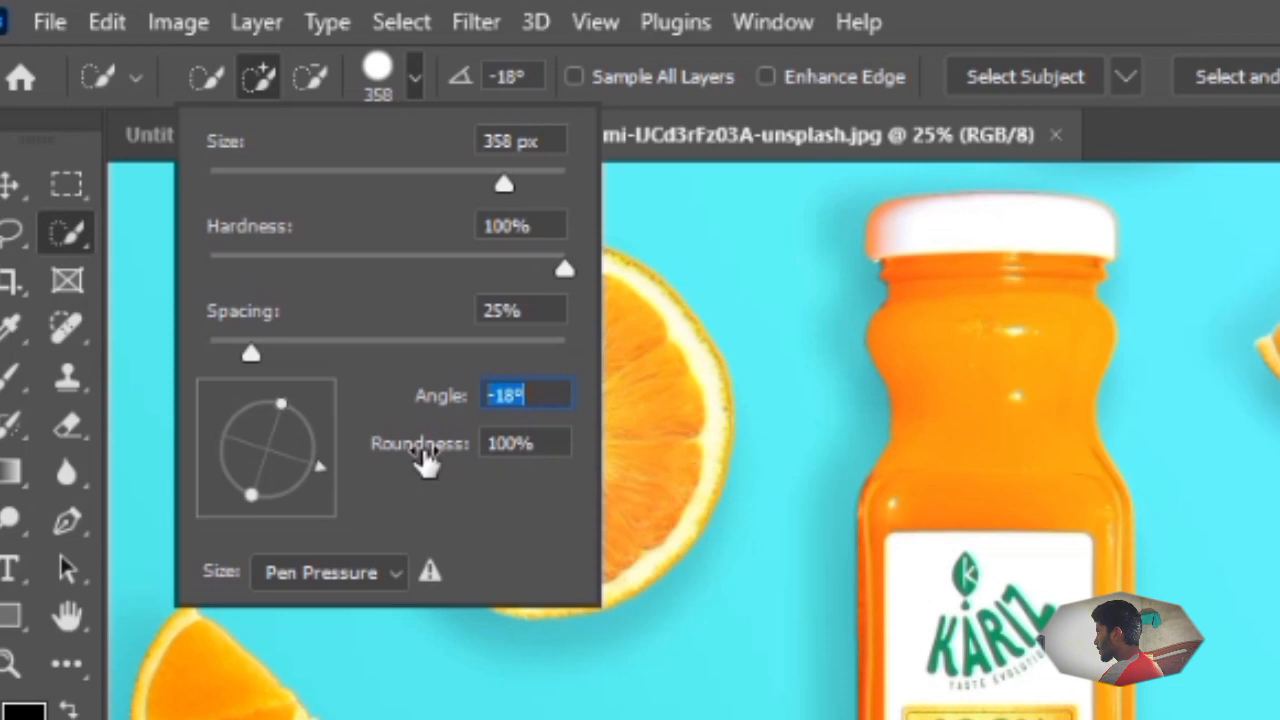
{"action": "mouse_move", "coordinate": [423, 457]}
{"action": "left_mouse_down"}
{"action": "mouse_move", "coordinate": [366, 462]}
{"action": "mouse_move", "coordinate": [460, 468]}
{"action": "left_mouse_up"}
{"action": "key", "text": "shift+Tab"}
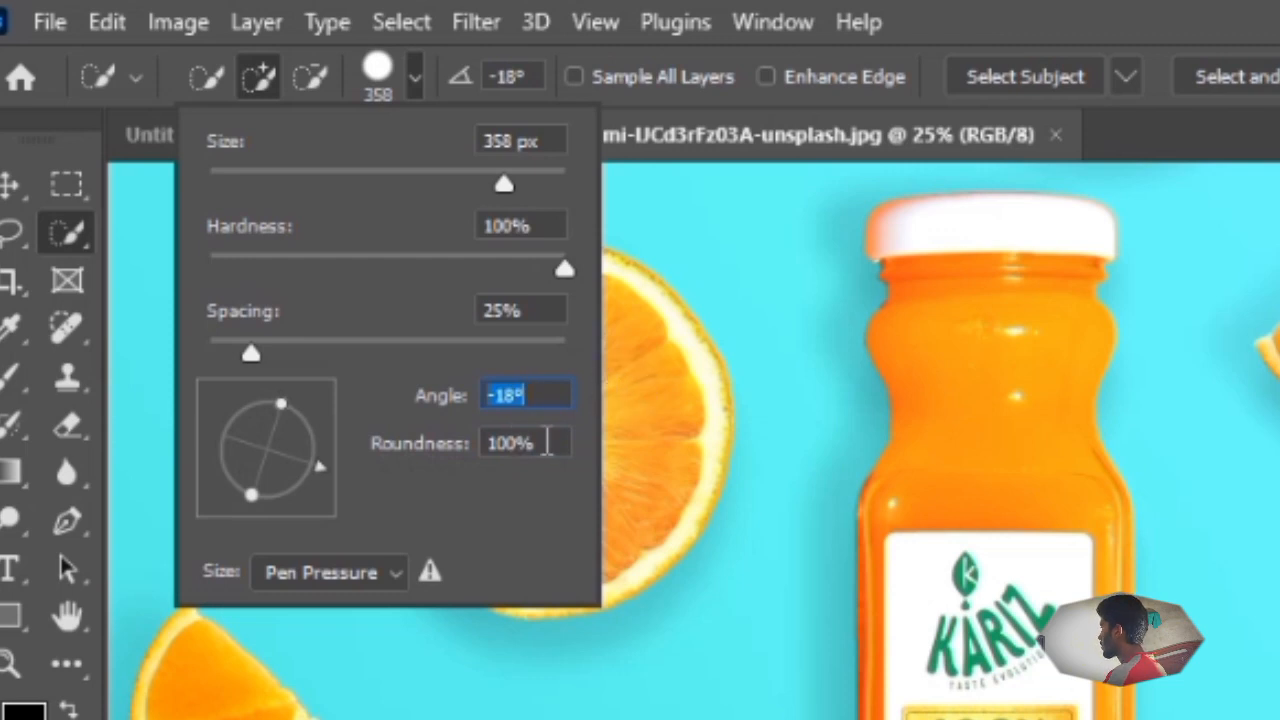
Set the brush roundness to 50%
{"action": "left_click", "coordinate": [548, 443]}
{"action": "key", "text": "BackSpace"}
{"action": "key", "text": "BackSpace"}
{"action": "key", "text": "BackSpace"}
{"action": "key", "text": "BackSpace"}
{"action": "type", "text": "50"}
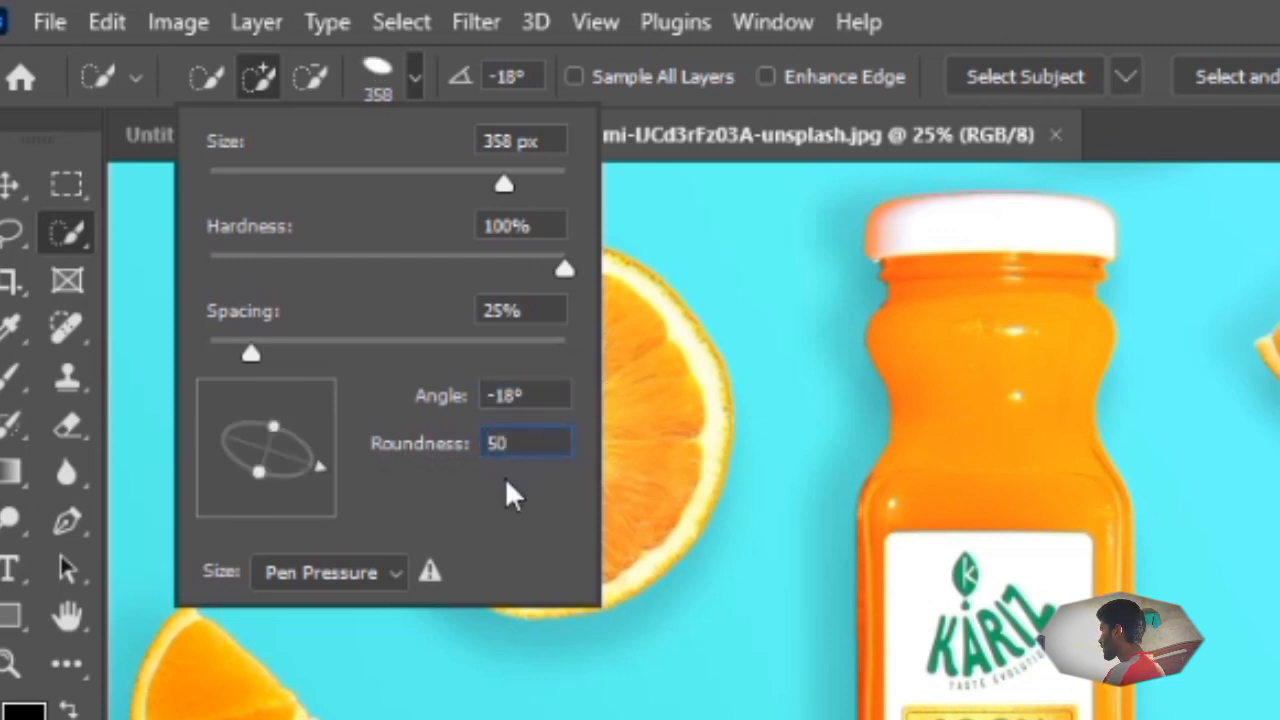
{"action": "key", "text": "Return"}
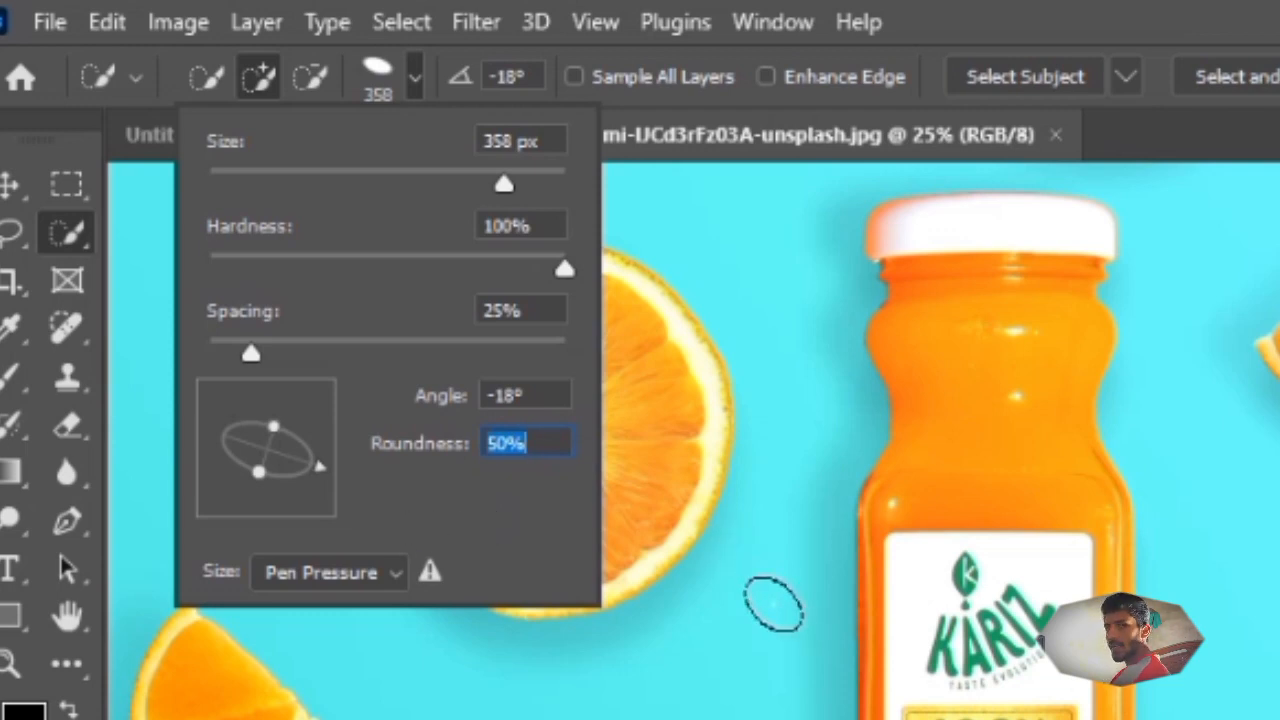
Rotate the brush to an angle of 28° and set its roundness to 100%, closing the brush options
{"action": "left_click", "coordinate": [538, 396]}
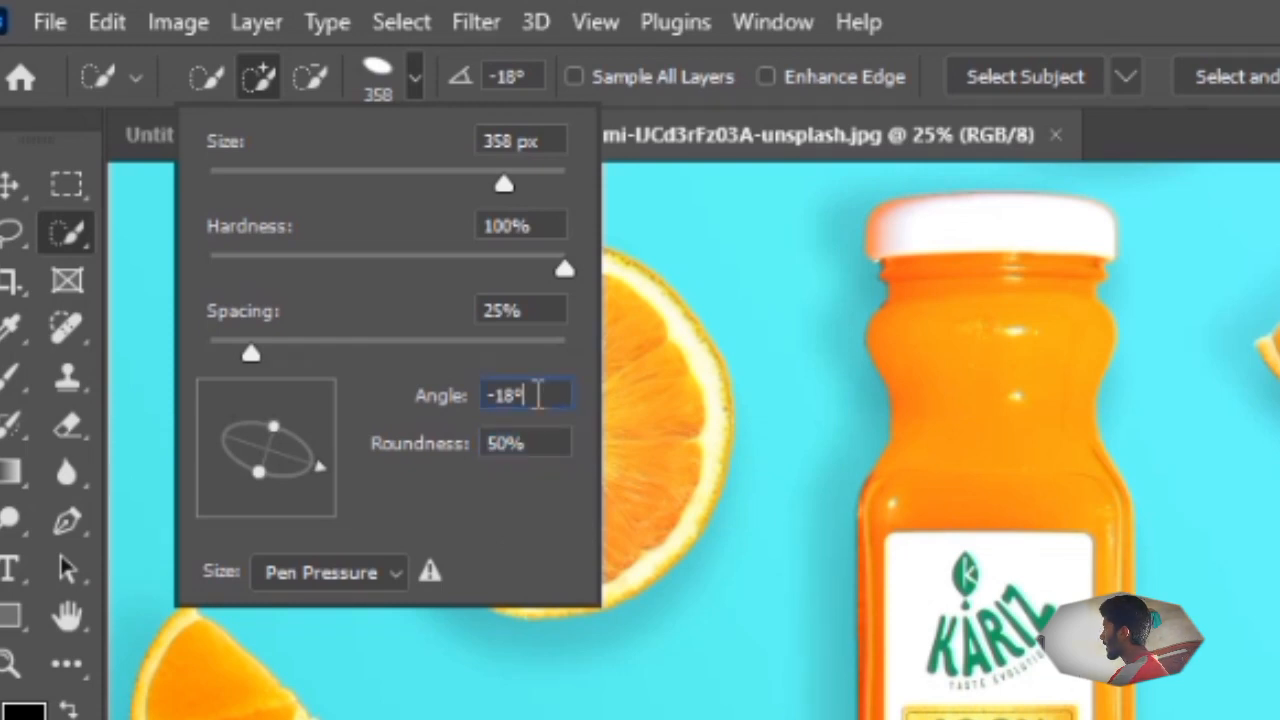
{"action": "scroll", "coordinate": [538, 396], "scroll_direction": "up", "scroll_amount": 13}
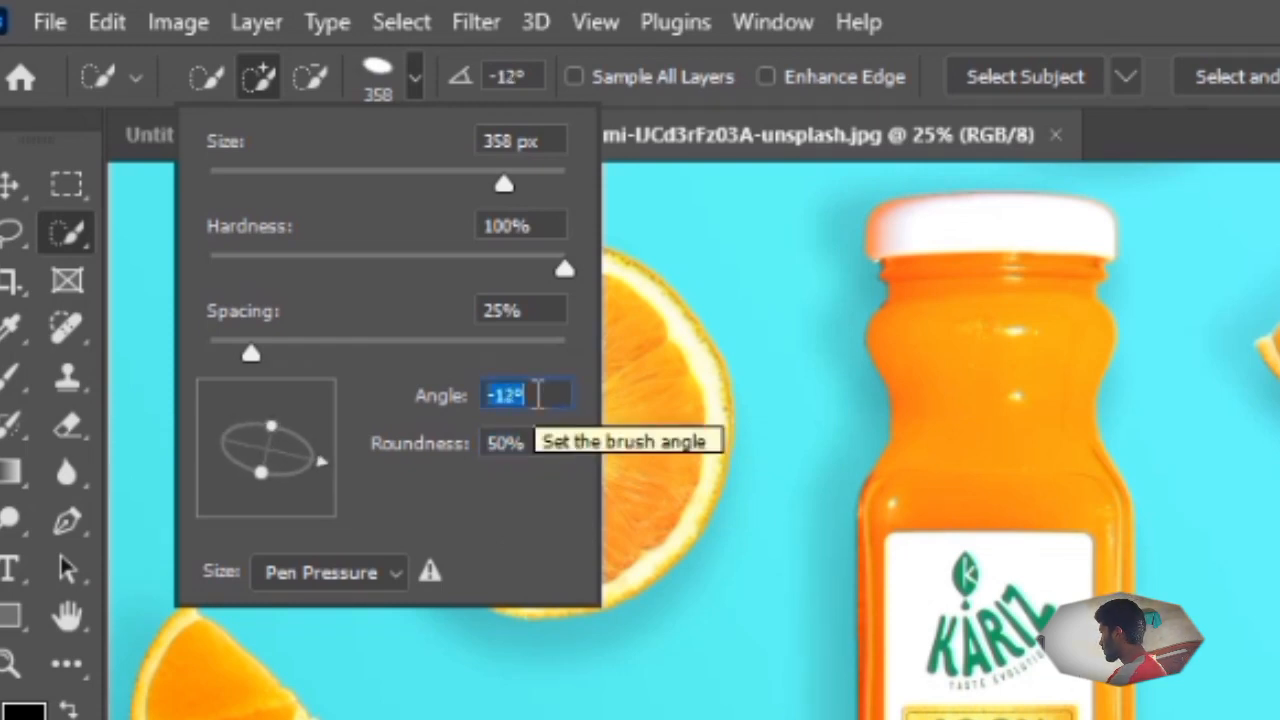
{"action": "scroll", "coordinate": [538, 396], "scroll_direction": "up", "scroll_amount": 20}
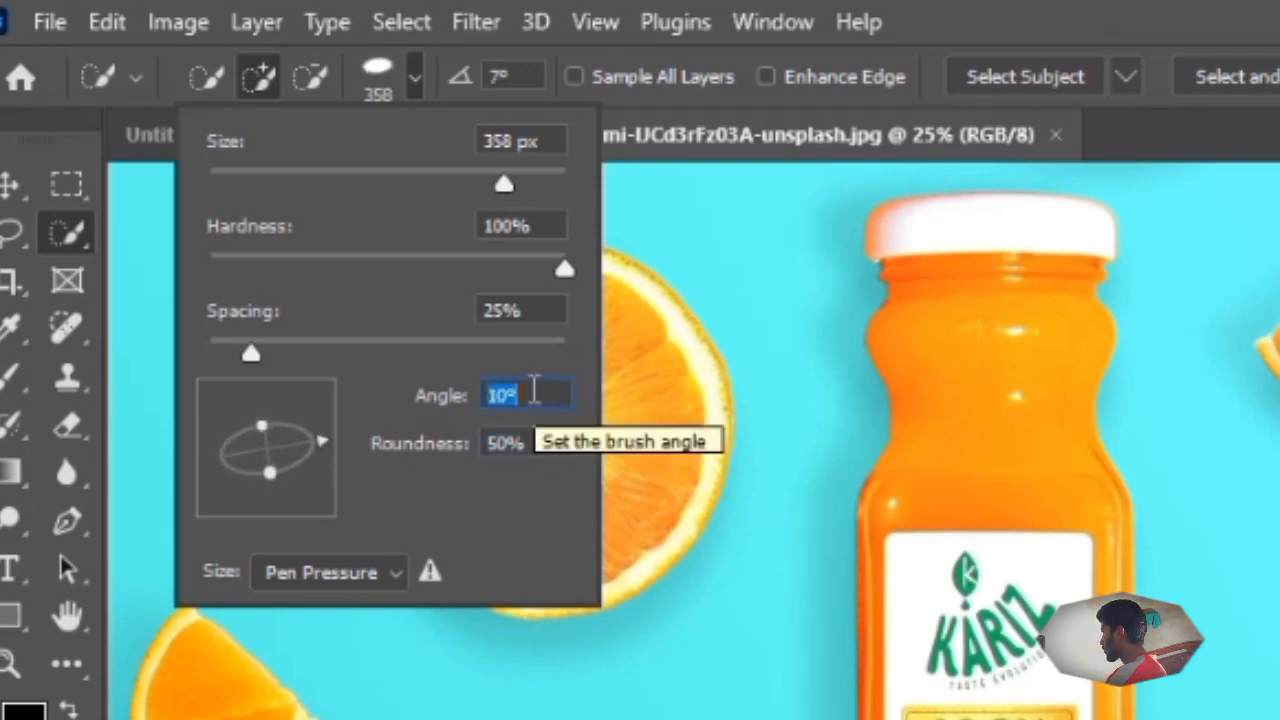
{"action": "scroll", "coordinate": [530, 390], "scroll_direction": "up", "scroll_amount": 5}
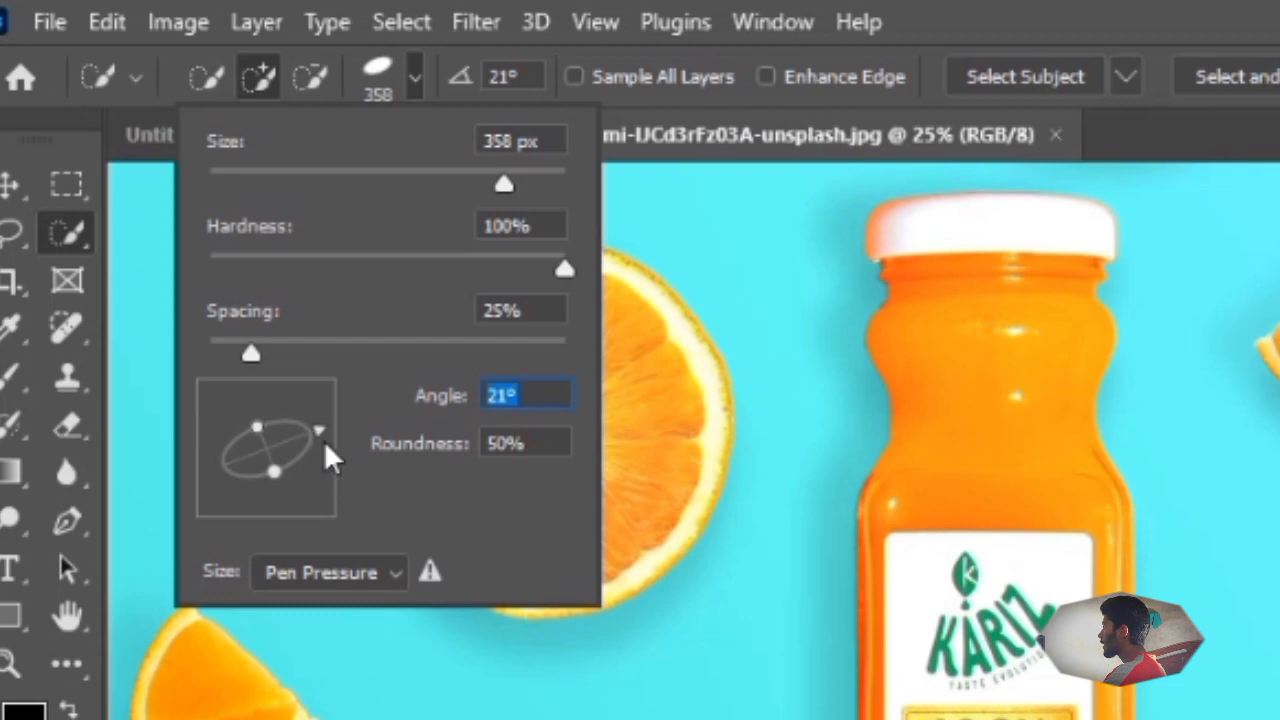
{"action": "mouse_move", "coordinate": [318, 429]}
{"action": "left_mouse_down"}
{"action": "mouse_move", "coordinate": [268, 525]}
{"action": "mouse_move", "coordinate": [161, 469]}
{"action": "mouse_move", "coordinate": [192, 359]}
{"action": "mouse_move", "coordinate": [329, 416]}
{"action": "left_mouse_up"}
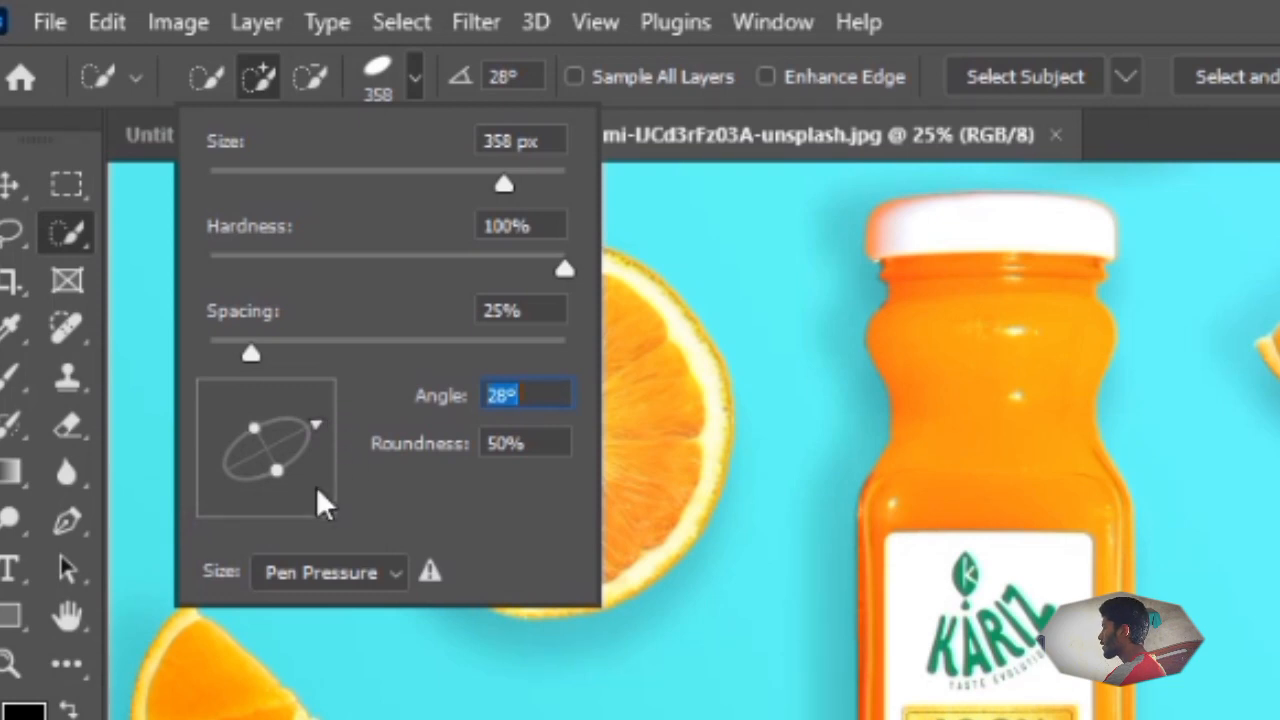
{"action": "mouse_move", "coordinate": [278, 468]}
{"action": "left_mouse_down"}
{"action": "mouse_move", "coordinate": [302, 512]}
{"action": "mouse_move", "coordinate": [278, 468]}
{"action": "mouse_move", "coordinate": [338, 517]}
{"action": "left_mouse_up"}
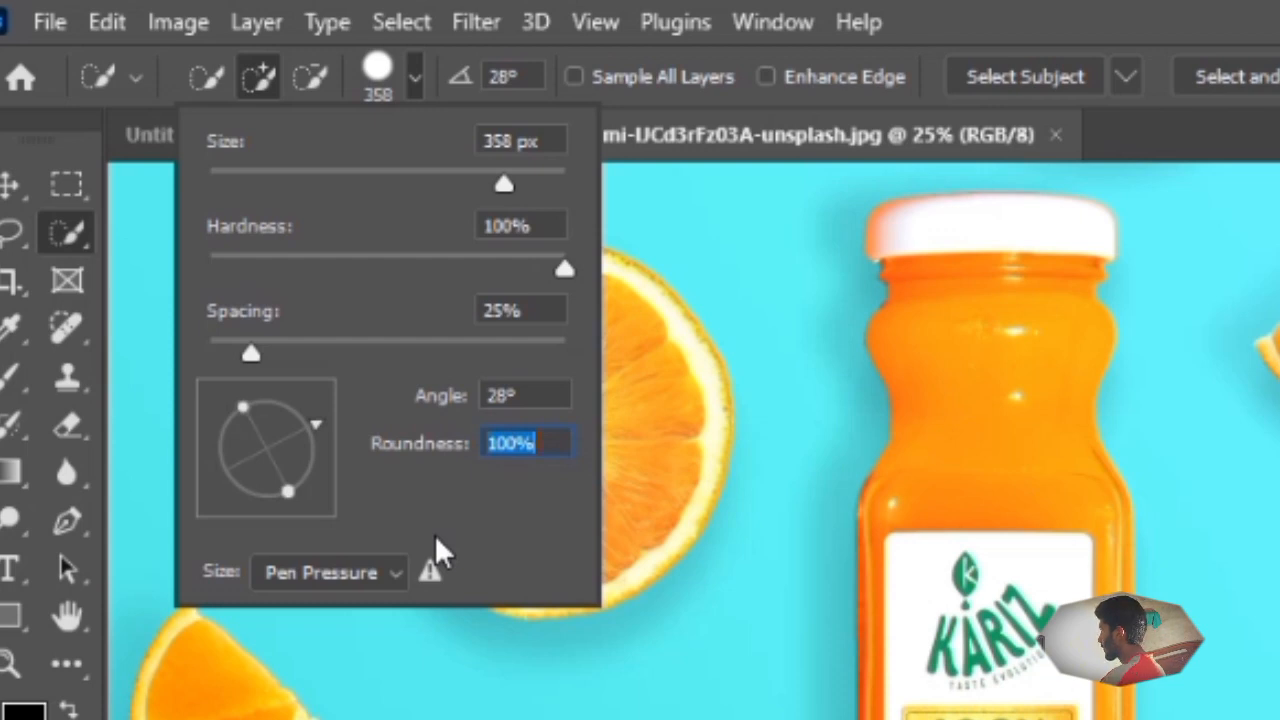
{"action": "left_click", "coordinate": [412, 82]}
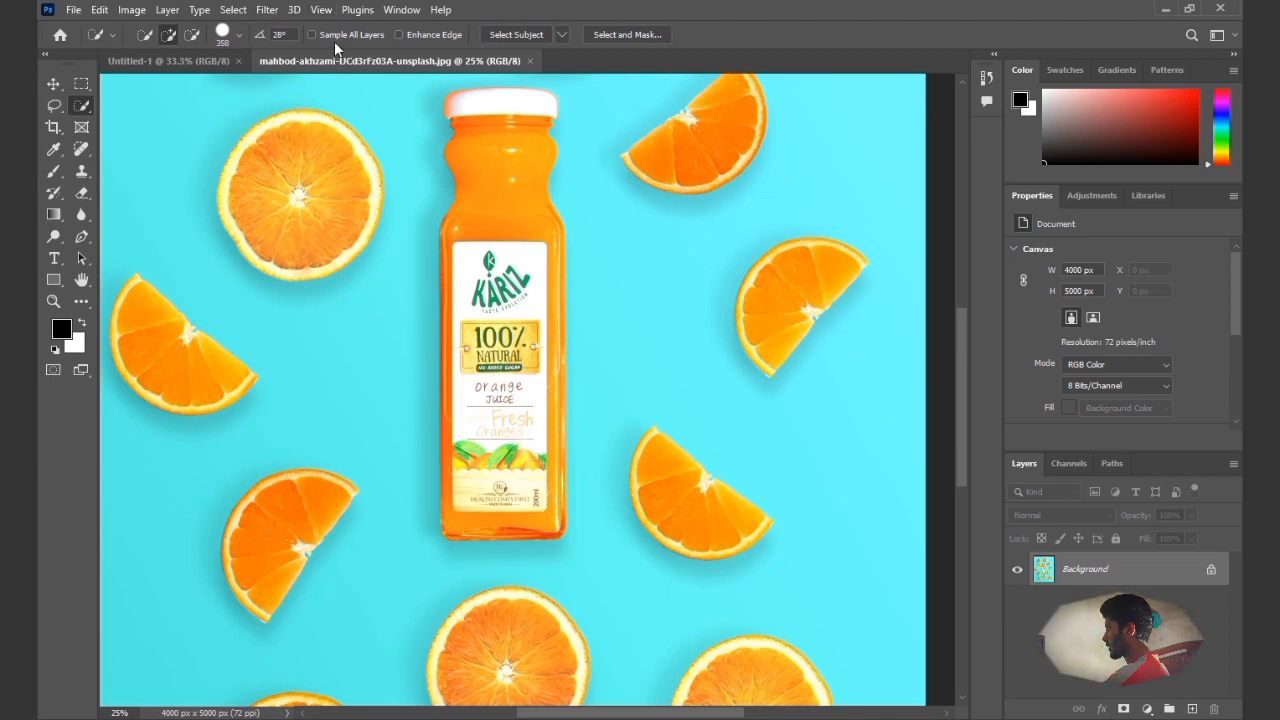
Create a new empty layer above the Background layer
{"action": "key", "text": "ctrl+minus"}
{"action": "key", "text": "ctrl+minus"}
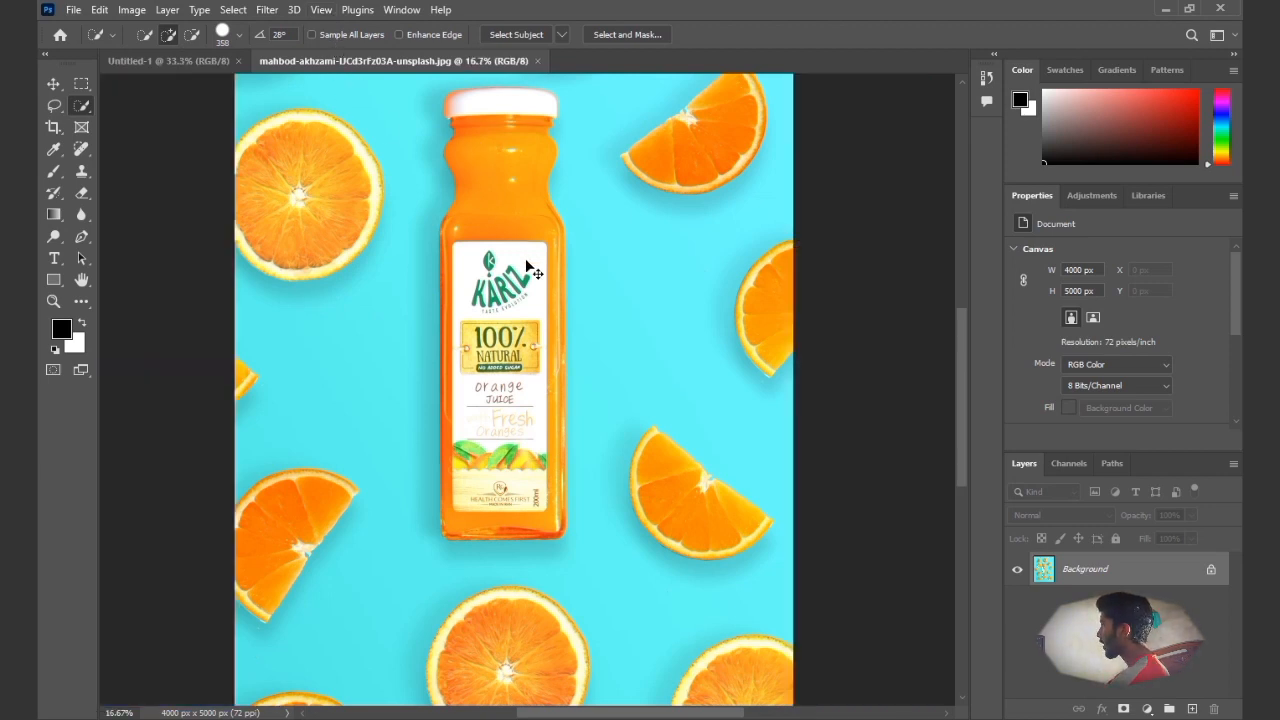
{"action": "key", "text": "ctrl+plus"}
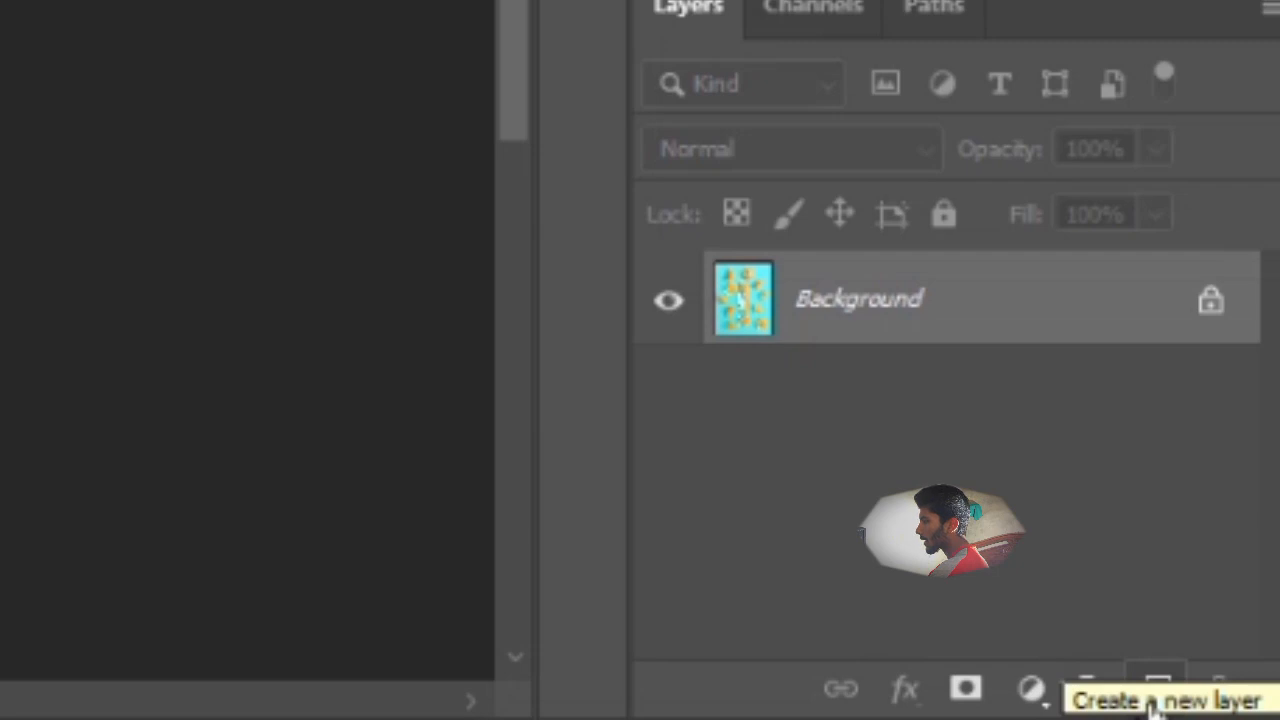
{"action": "left_click", "coordinate": [1153, 700]}
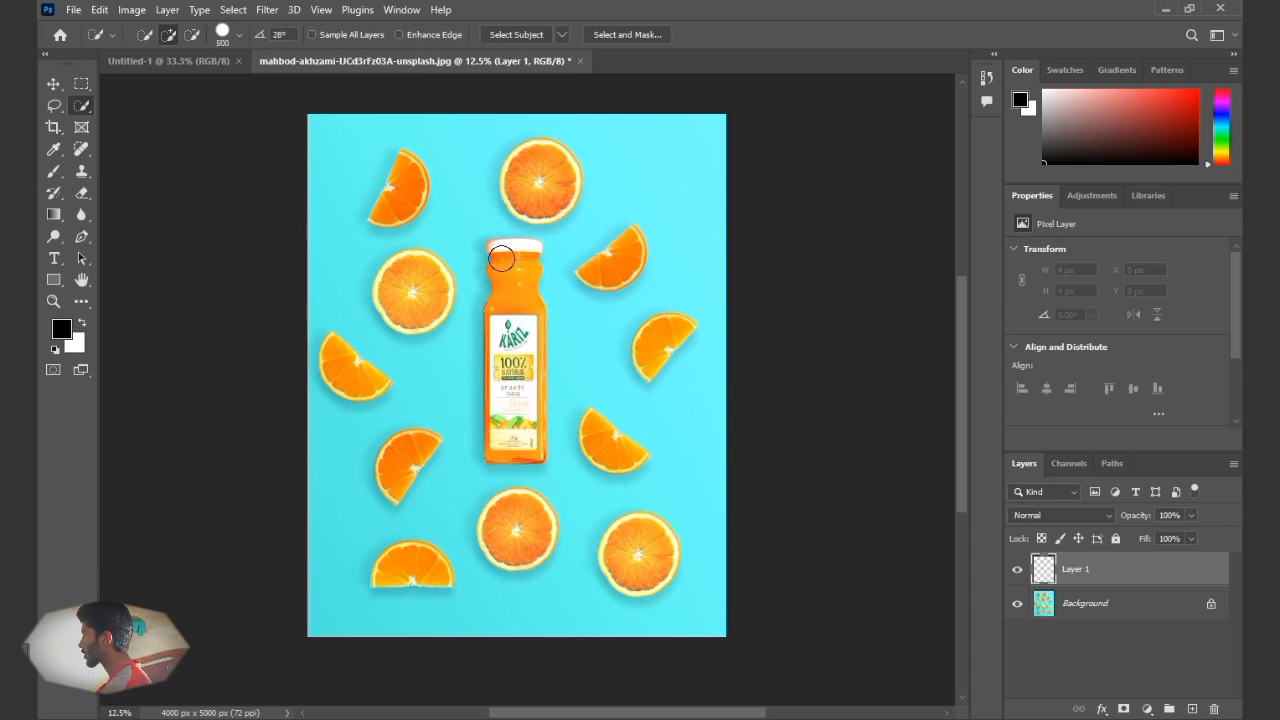
Try to quick-select the bottle and the round orange slice beside it with the empty layer active, deselecting after each attempt
{"action": "left_click_drag", "start_coordinate": [494, 282], "coordinate": [498, 414]}
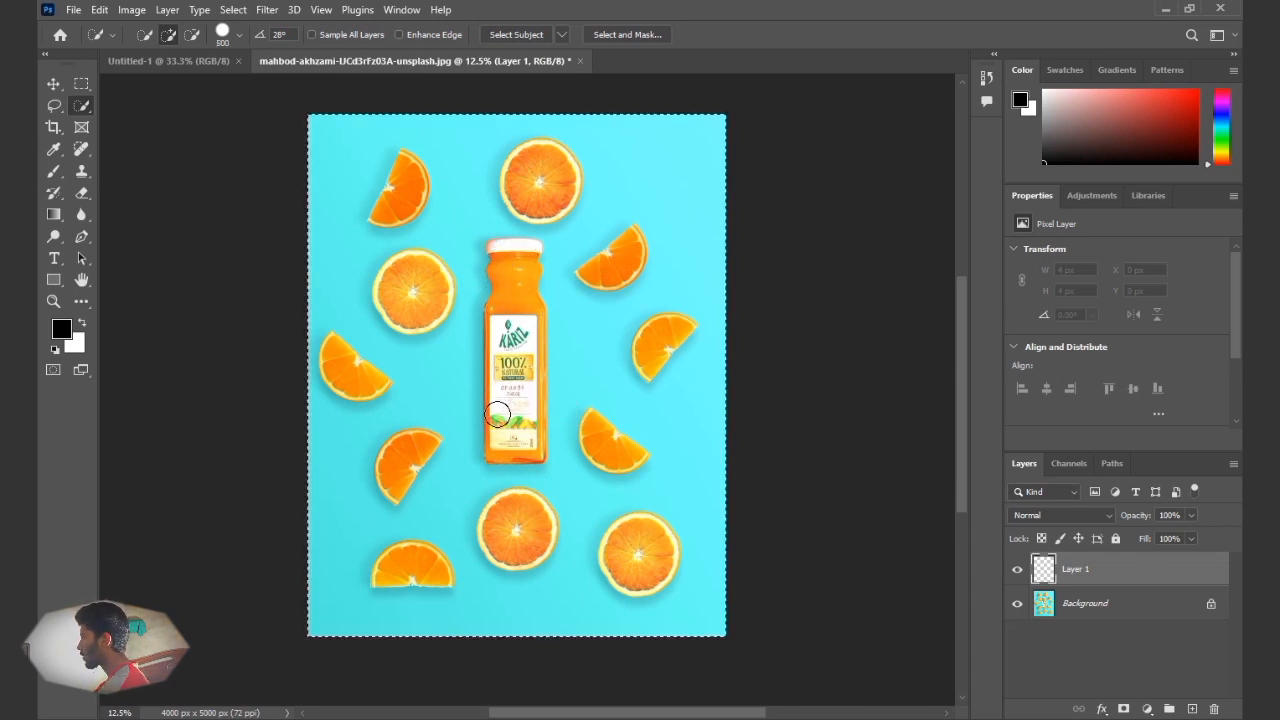
{"action": "key", "text": "ctrl+d"}
{"action": "mouse_move", "coordinate": [382, 280]}
{"action": "left_mouse_down"}
{"action": "mouse_move", "coordinate": [423, 307]}
{"action": "mouse_move", "coordinate": [424, 274]}
{"action": "mouse_move", "coordinate": [397, 276]}
{"action": "mouse_move", "coordinate": [394, 289]}
{"action": "left_mouse_up"}
{"action": "key", "text": "ctrl+d"}
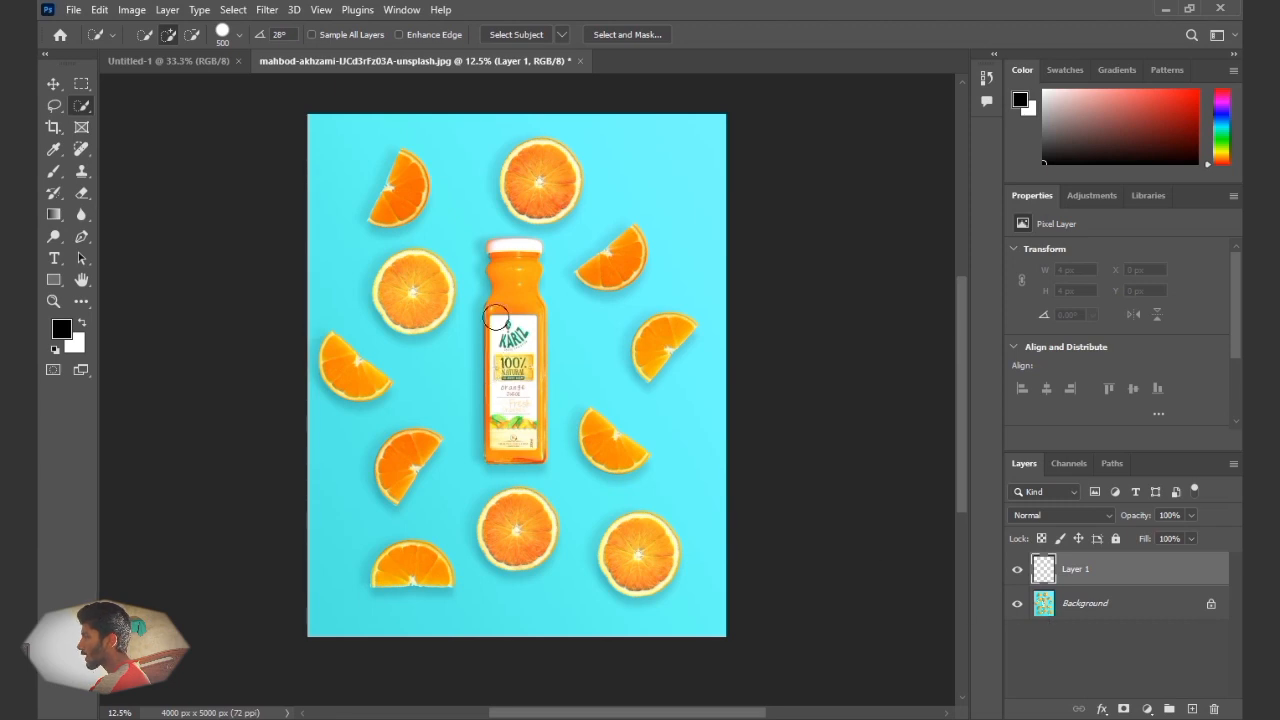
On the Background layer, quick-select the whole juice bottle with the brush at 150 px, and deselect it
{"action": "left_click", "coordinate": [1060, 600]}
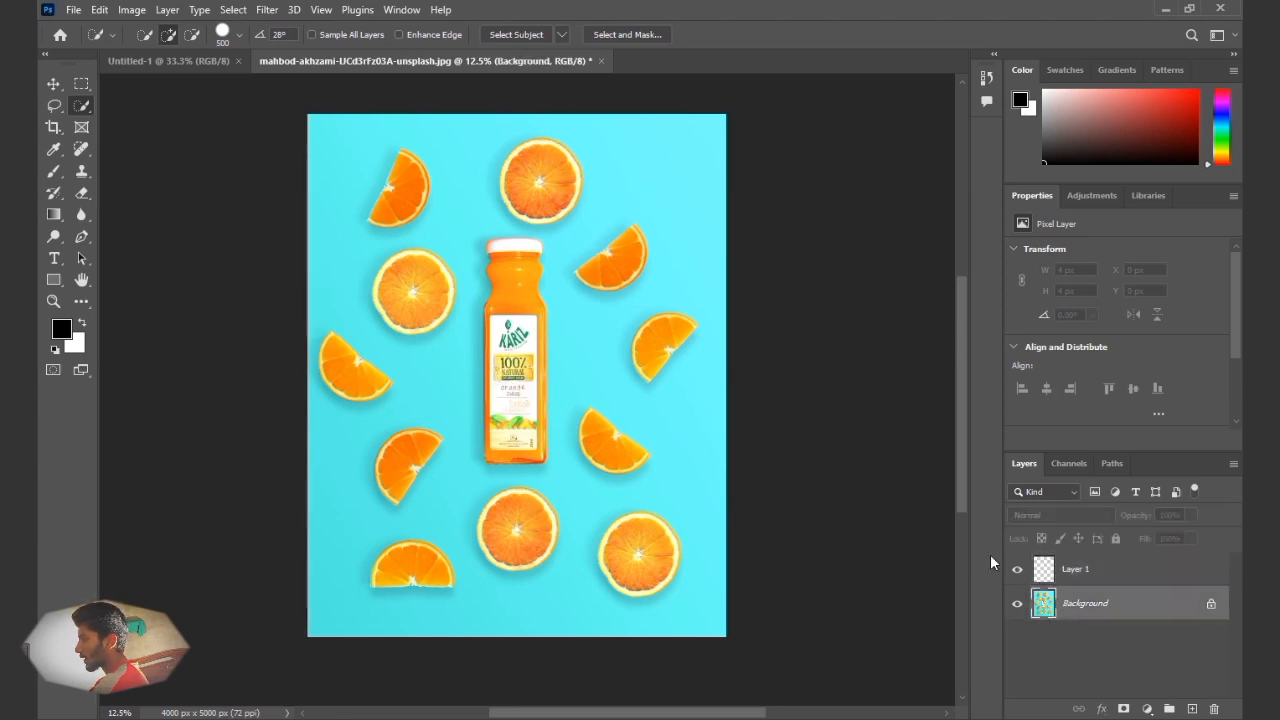
{"action": "key", "text": "ctrl+a"}
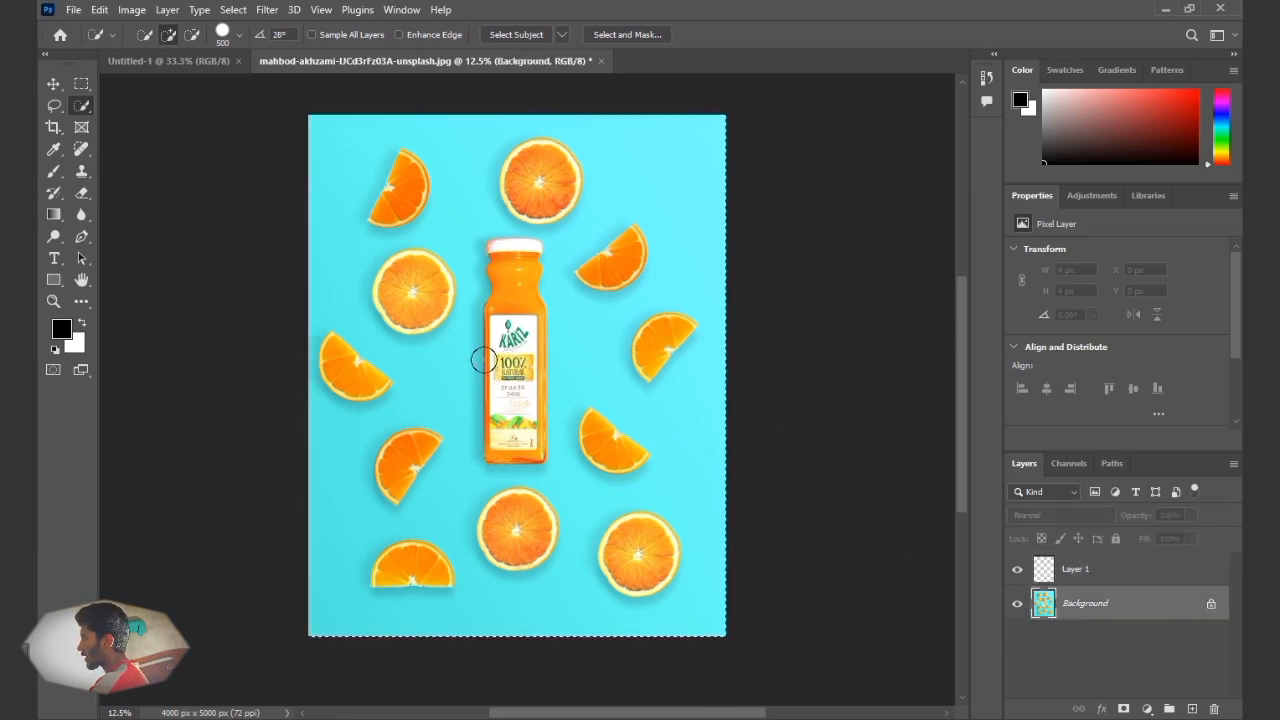
{"action": "key", "text": "ctrl+d"}
{"action": "key", "text": "bracketleft"}
{"action": "key", "text": "bracketleft"}
{"action": "key", "text": "bracketleft"}
{"action": "key", "text": "bracketleft"}
{"action": "key", "text": "bracketleft"}
{"action": "key", "text": "bracketleft"}
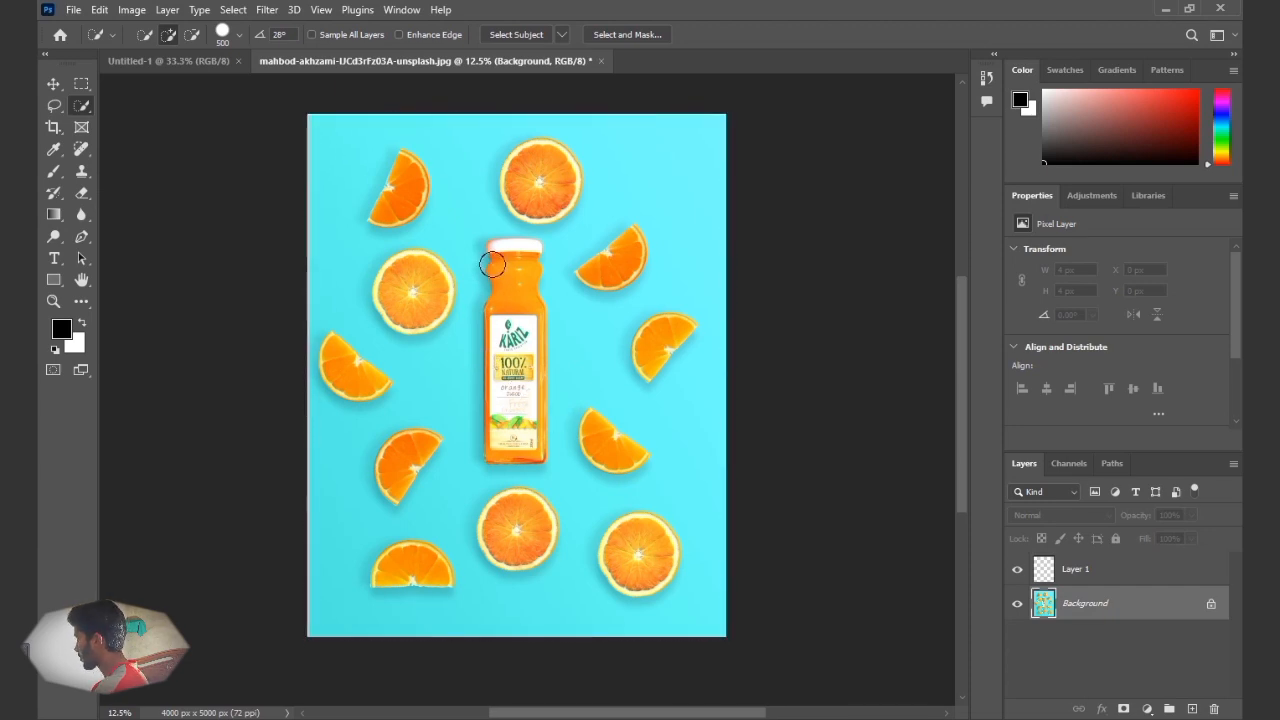
{"action": "left_click_drag", "start_coordinate": [510, 271], "coordinate": [519, 452]}
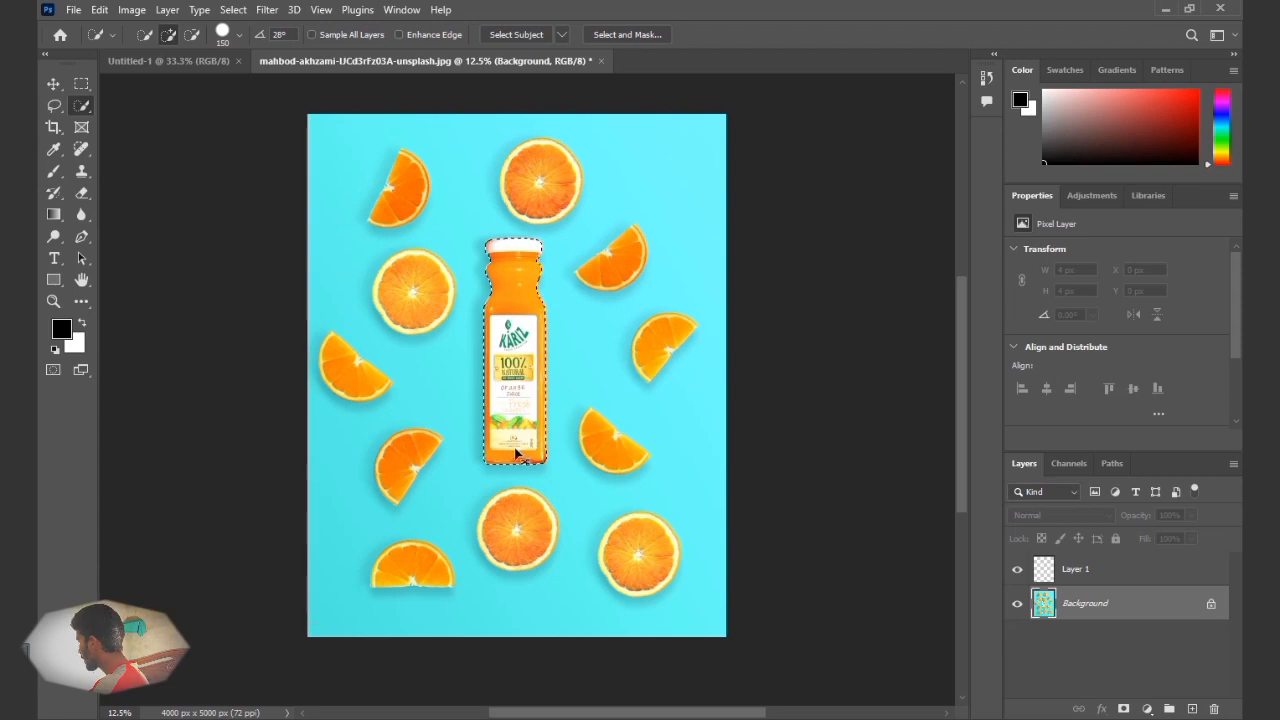
{"action": "key", "text": "ctrl+d"}
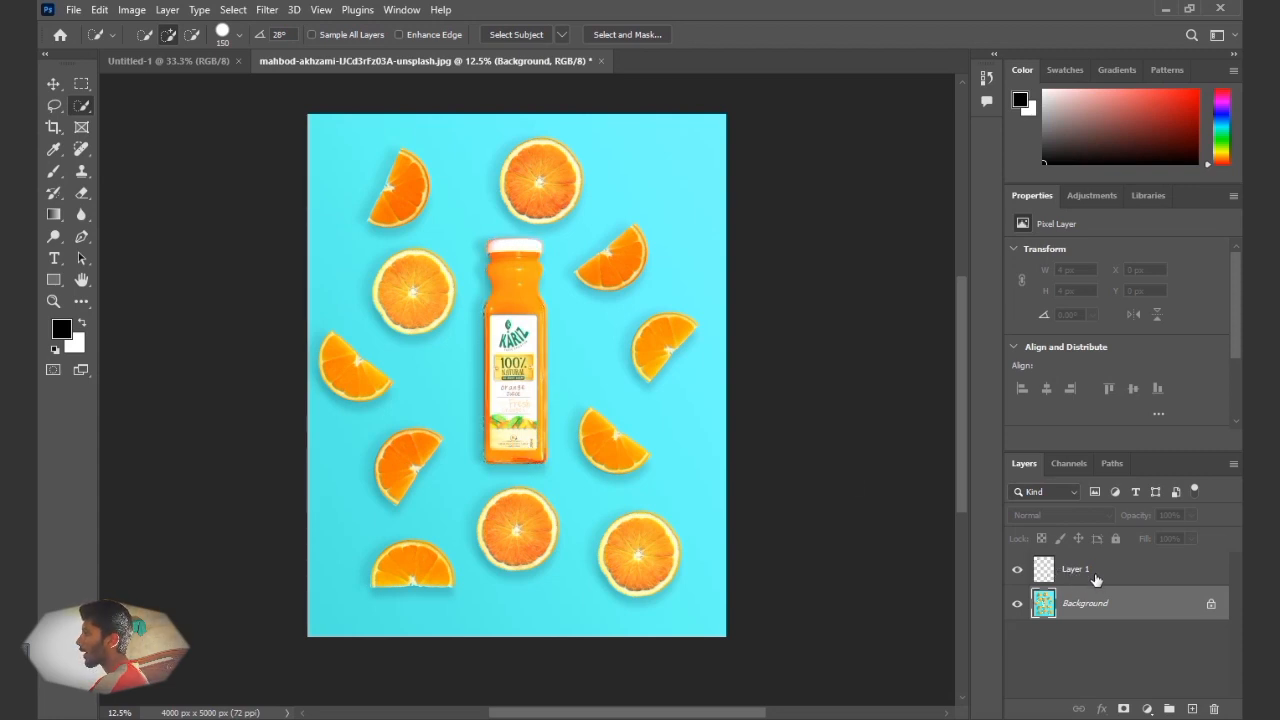
With Layer 1 active and Sample All Layers enabled, quick-select the whole bottle with a 250 px brush, and deselect it
{"action": "left_click", "coordinate": [1102, 578]}
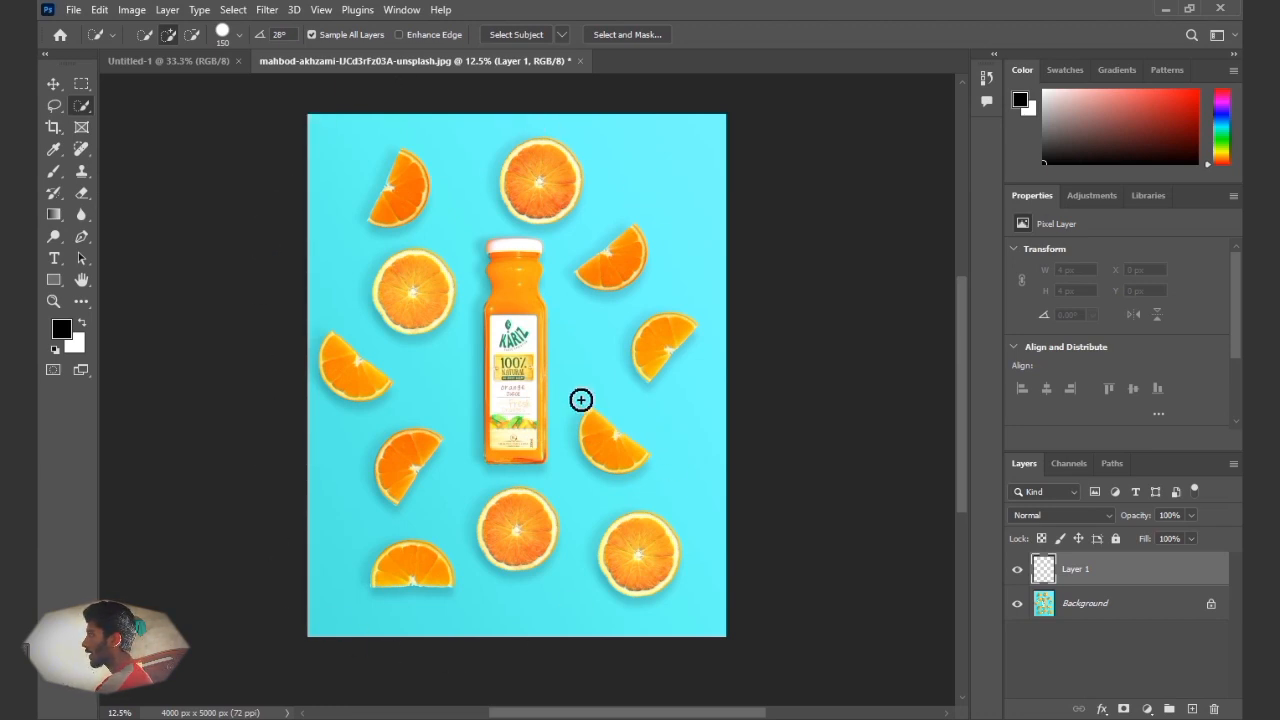
{"action": "key", "text": "bracketright"}
{"action": "key", "text": "bracketright"}
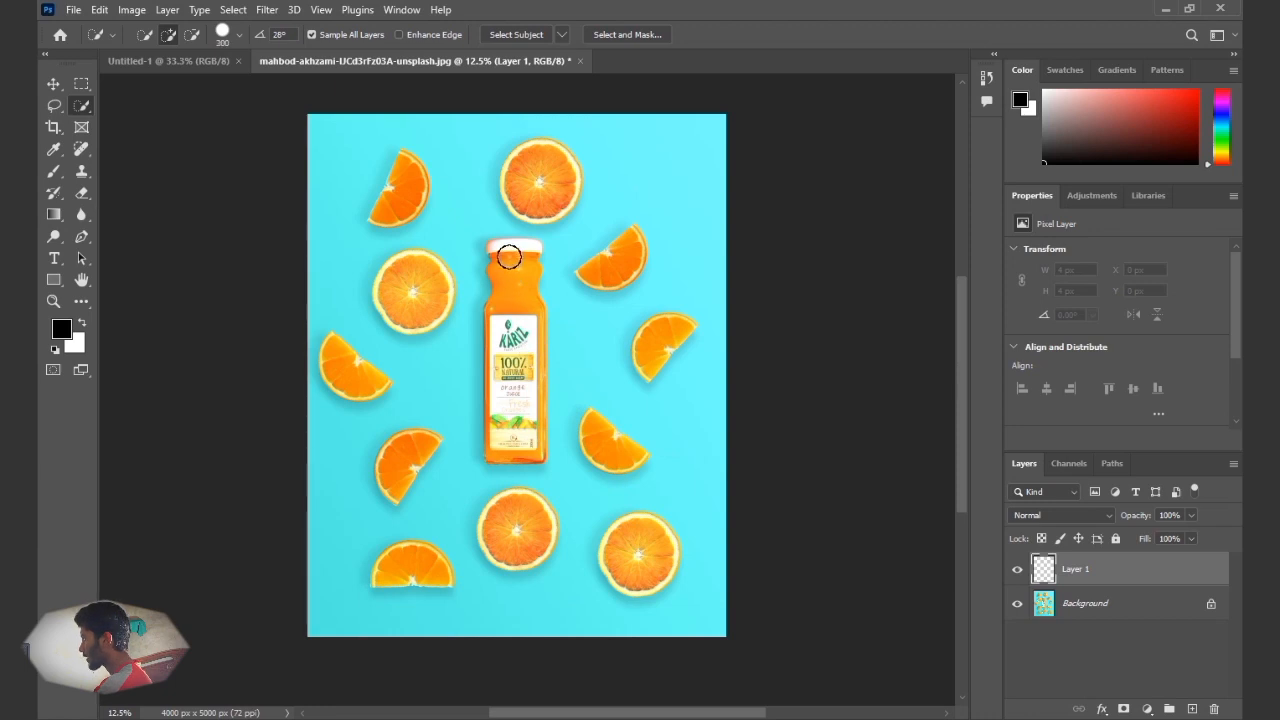
{"action": "key", "text": "bracketright"}
{"action": "left_click_drag", "start_coordinate": [512, 252], "coordinate": [509, 458]}
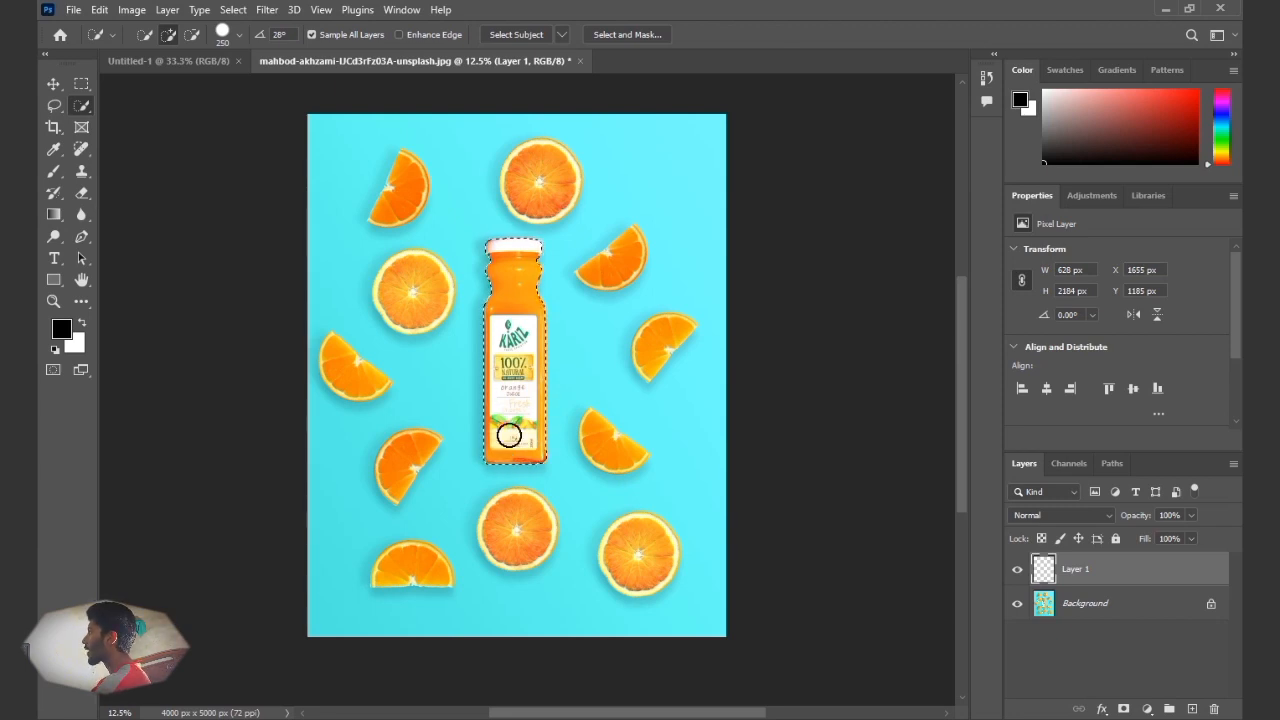
{"action": "key", "text": "ctrl+d"}
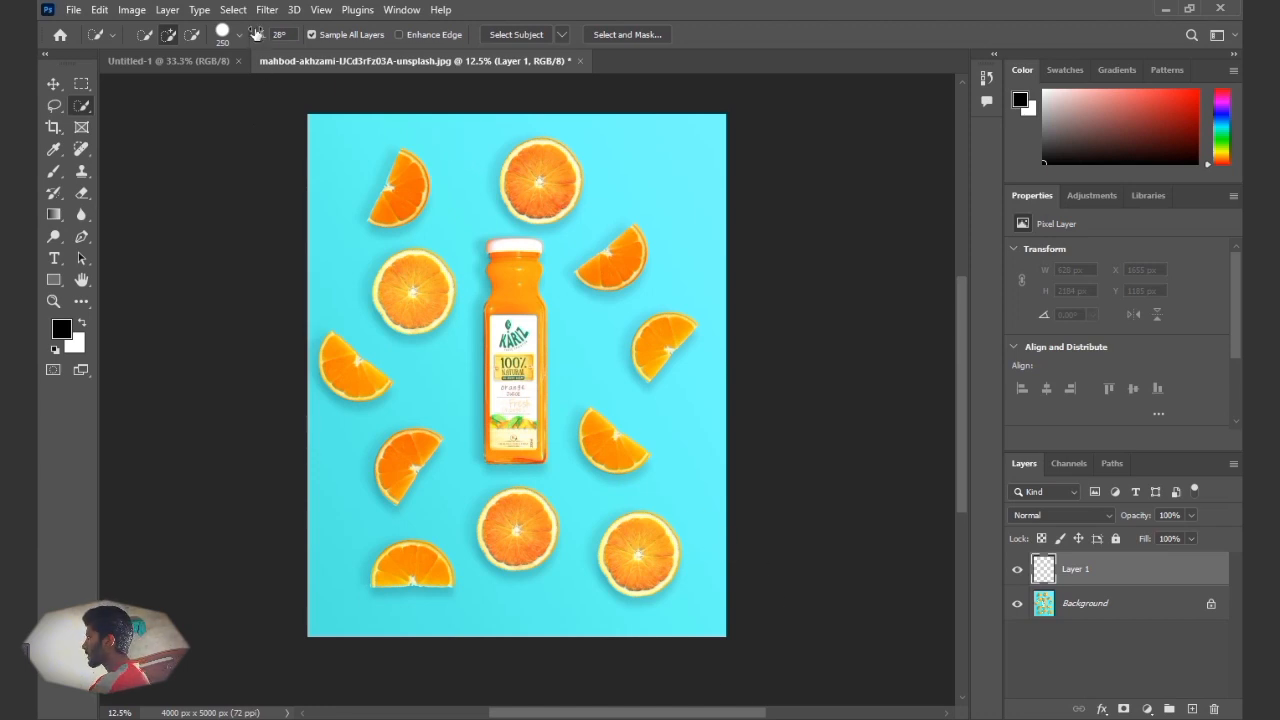
Disable Sample All Layers and try to quick-select the bottle from the empty Layer 1
{"action": "left_click", "coordinate": [327, 35]}
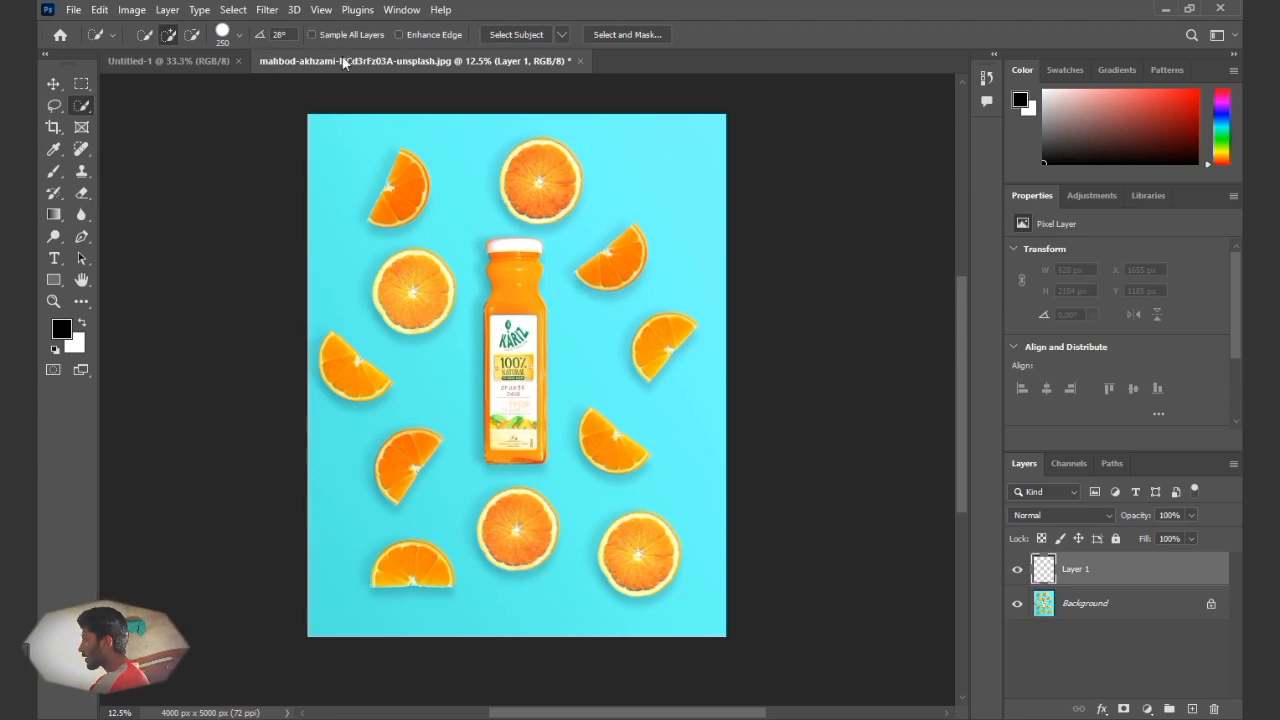
{"action": "left_click_drag", "start_coordinate": [513, 258], "coordinate": [512, 429]}
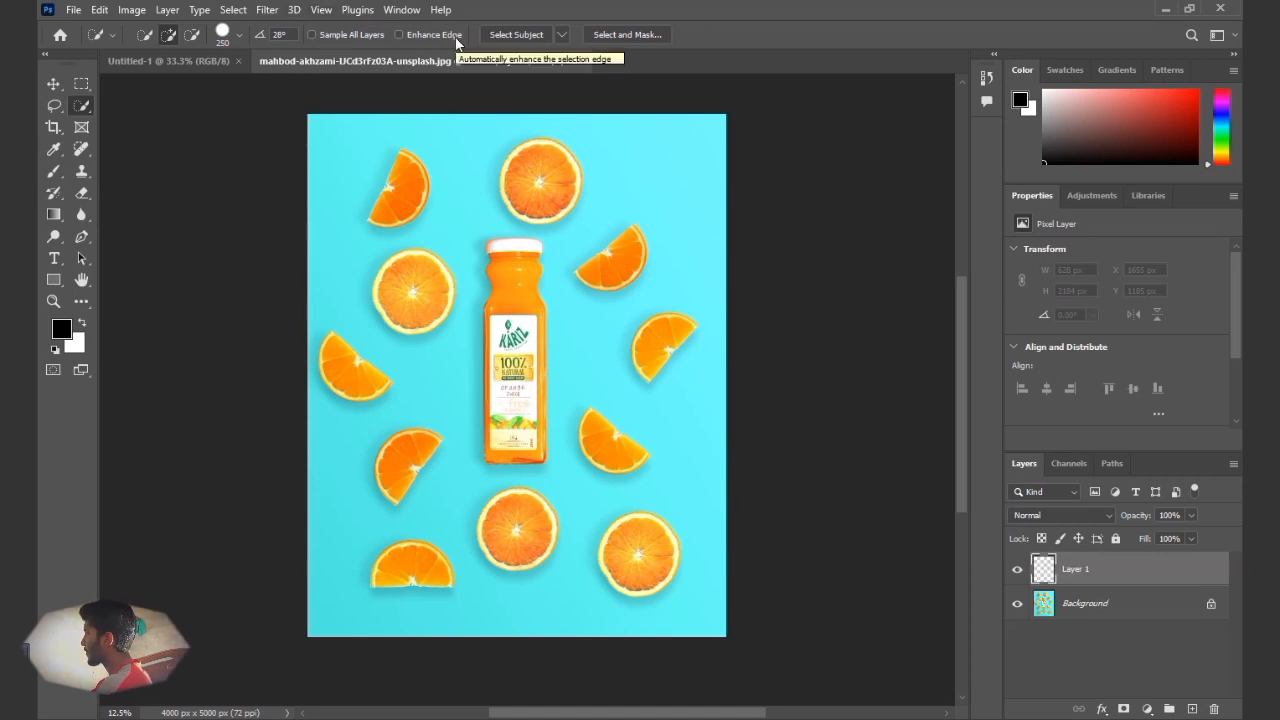
Enable Sample All Layers again and quick-select the juice bottle along its lower side with the brush at 100 px
{"action": "scroll", "coordinate": [515, 330], "scroll_direction": "up", "scroll_amount": 3}
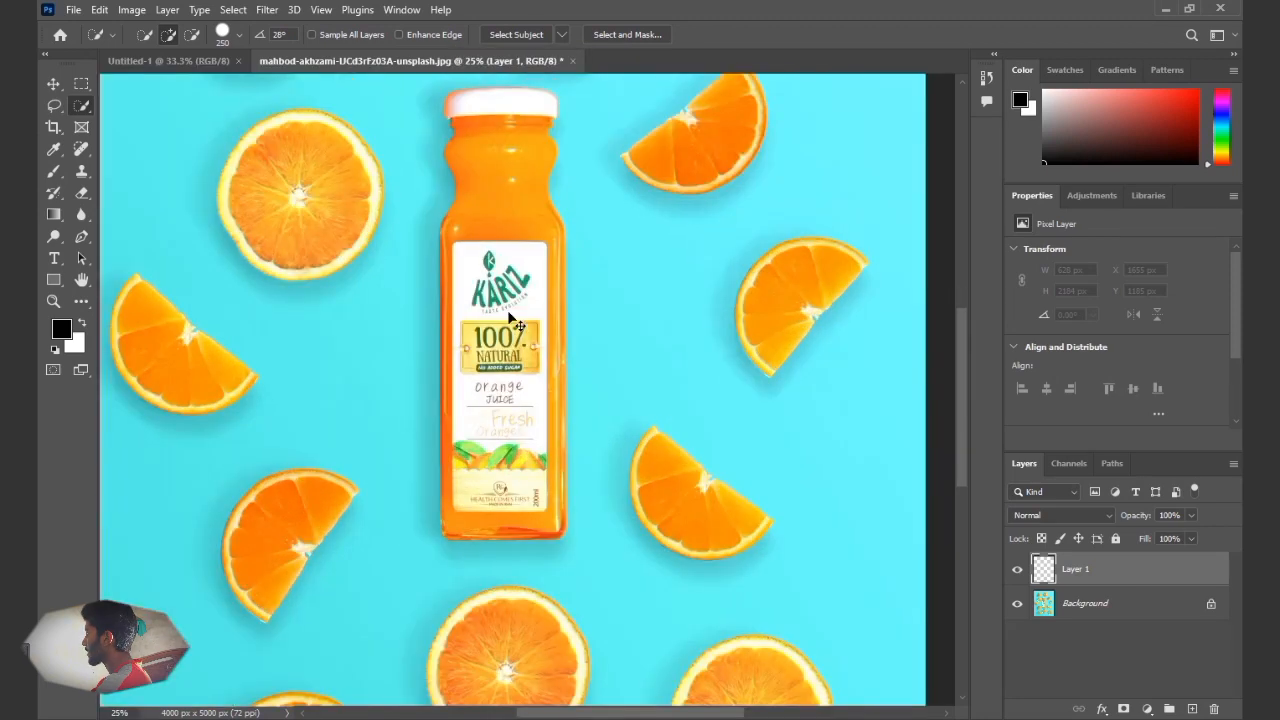
{"action": "scroll", "coordinate": [515, 337], "scroll_direction": "up", "scroll_amount": 2}
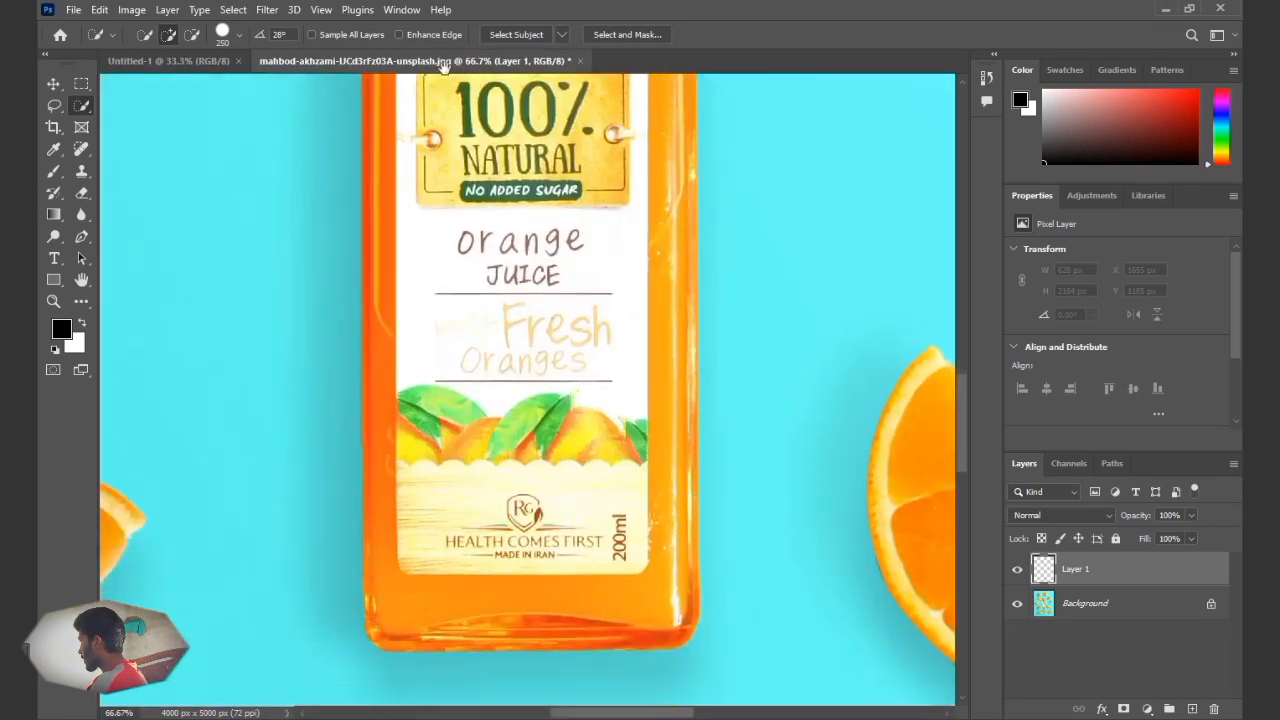
{"action": "left_click_drag", "start_coordinate": [402, 502], "coordinate": [342, 365]}
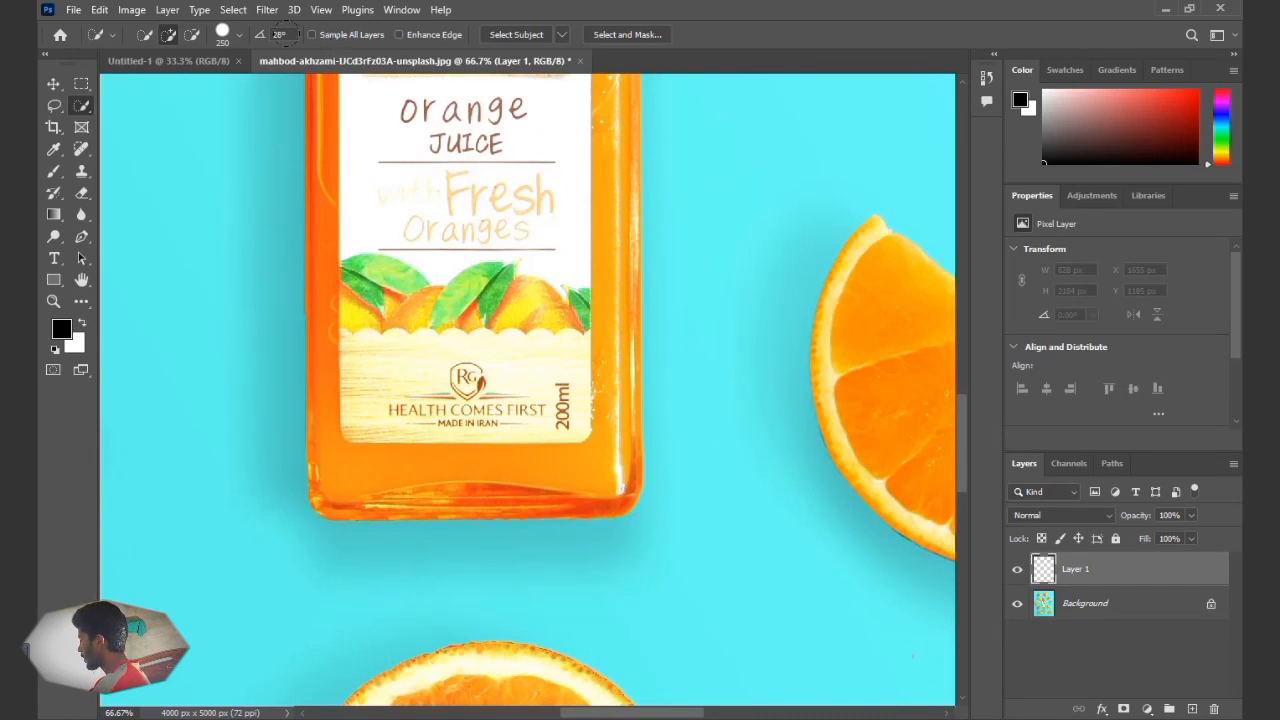
{"action": "left_click", "coordinate": [349, 35]}
{"action": "key", "text": "bracketleft"}
{"action": "key", "text": "bracketleft"}
{"action": "key", "text": "bracketleft"}
{"action": "key", "text": "bracketleft"}
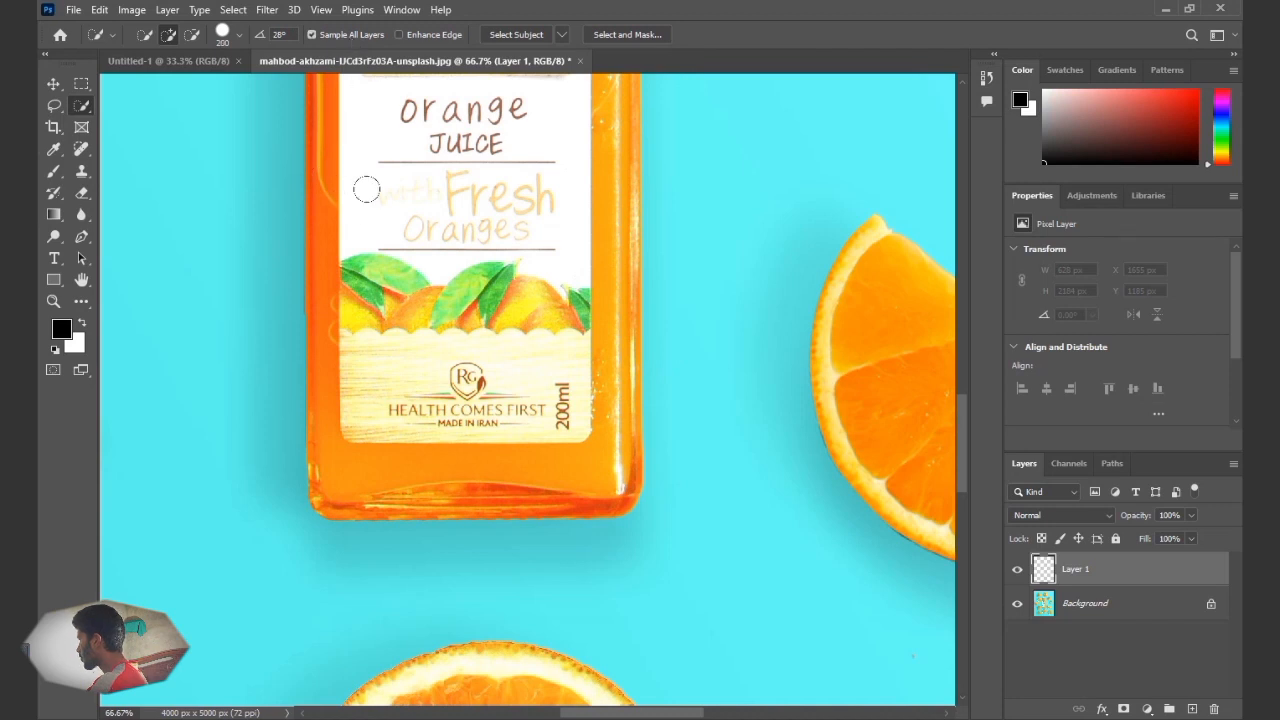
{"action": "left_click_drag", "start_coordinate": [324, 357], "coordinate": [329, 440]}
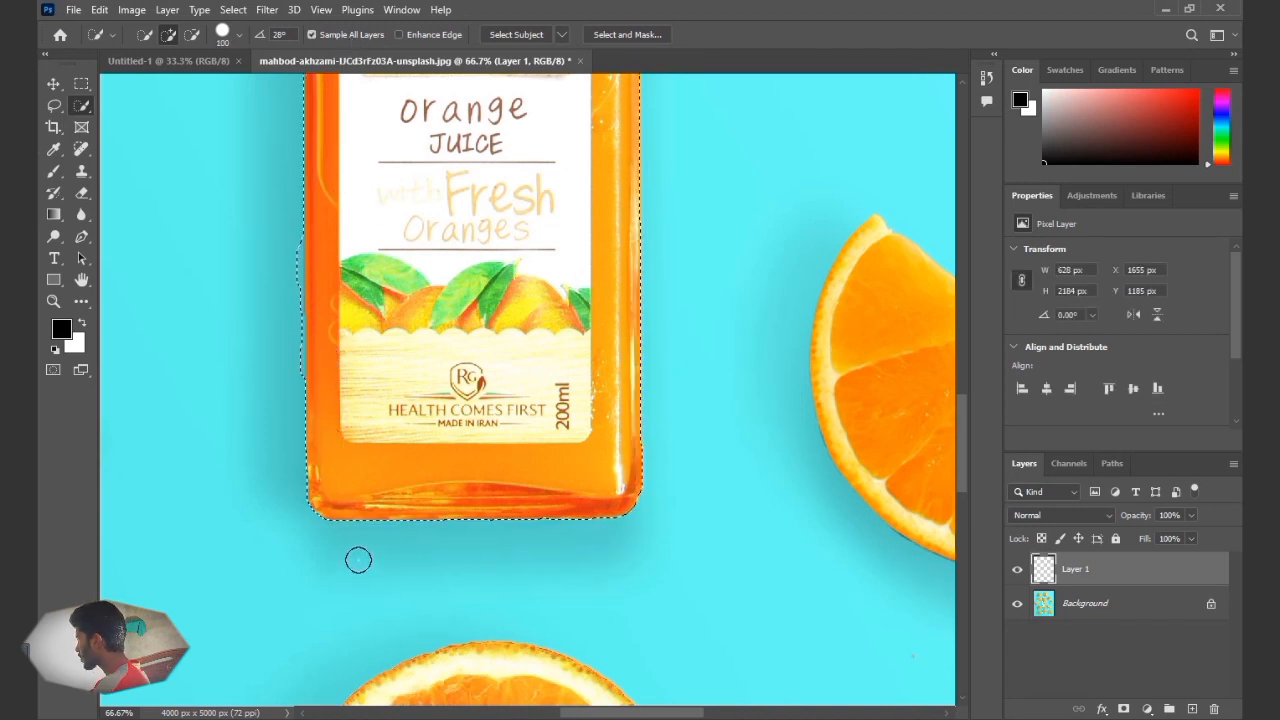
Examine the selection edge along the bottle's base at 500% zoom
{"action": "key", "text": "ctrl+plus"}
{"action": "key", "text": "ctrl+plus"}
{"action": "key", "text": "ctrl+plus"}
{"action": "left_click_drag", "start_coordinate": [384, 597], "coordinate": [381, 220]}
{"action": "left_click_drag", "start_coordinate": [389, 513], "coordinate": [414, 409]}
{"action": "key", "text": "ctrl+plus"}
{"action": "key", "text": "ctrl+plus"}
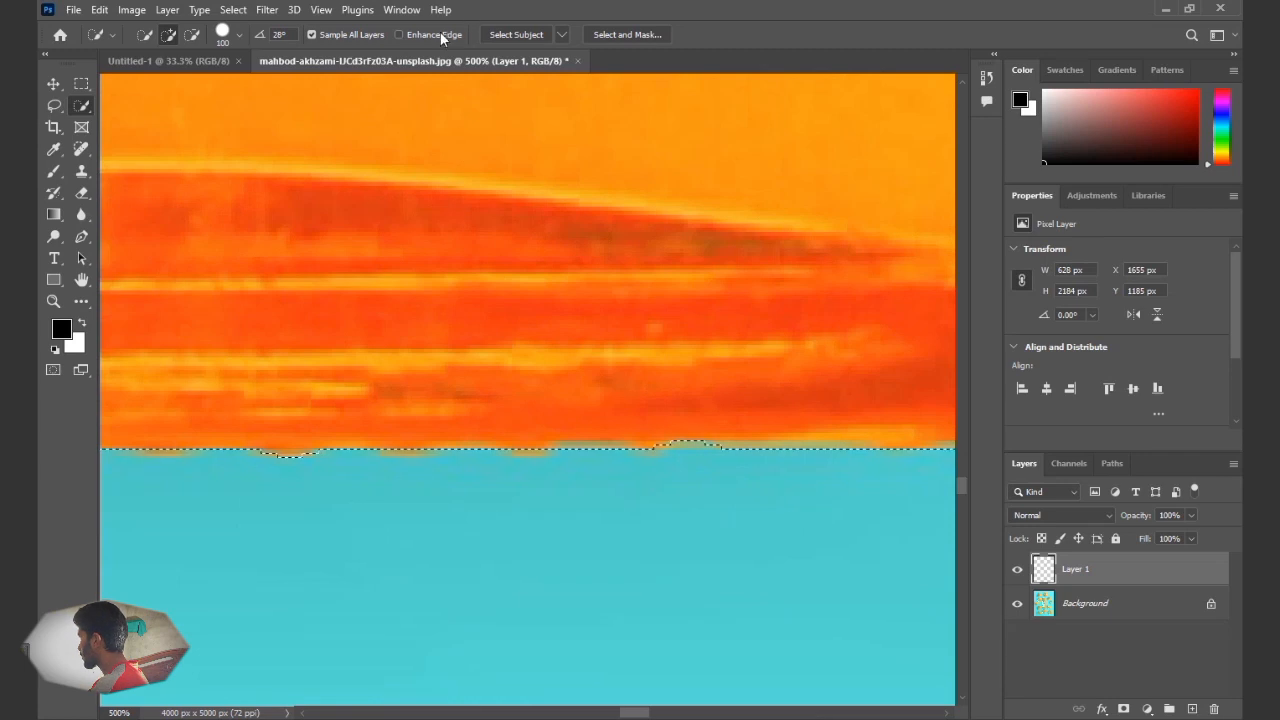
With Enhance Edge enabled, make a new quick selection of the bottle's lower part and inspect its base edge at 400% zoom
{"action": "key", "text": "ctrl+d"}
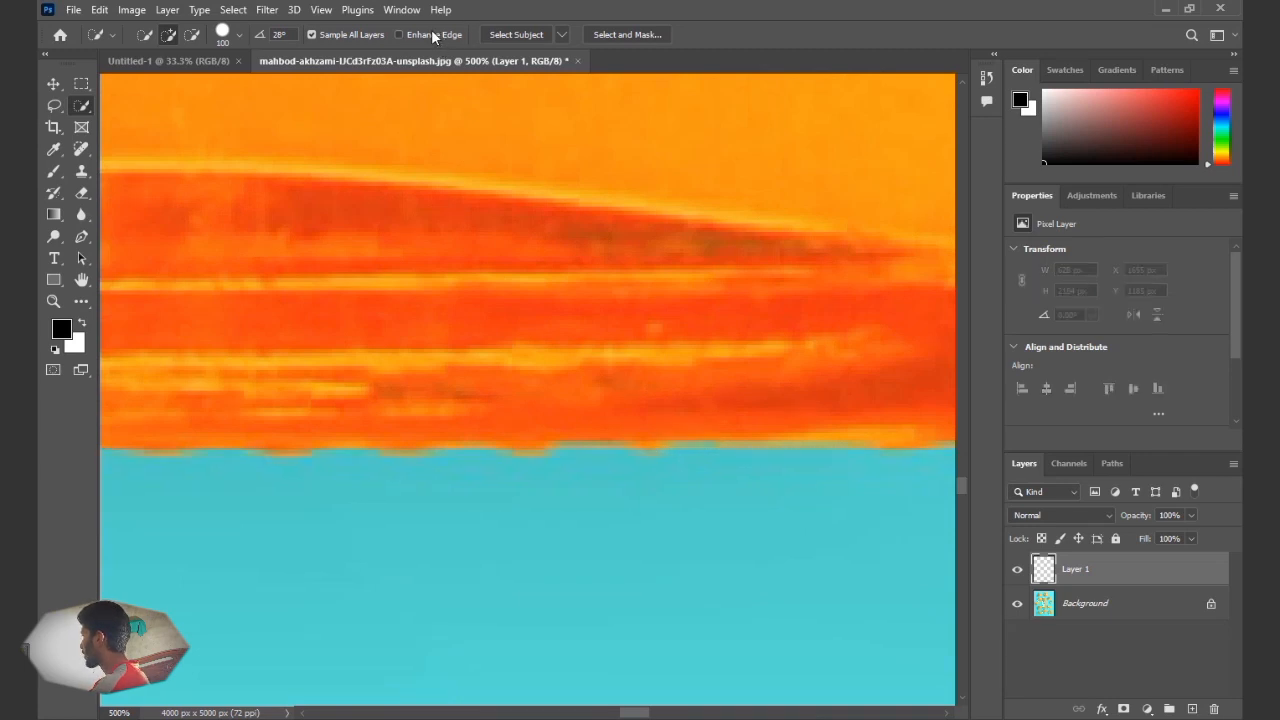
{"action": "key", "text": "ctrl+minus"}
{"action": "key", "text": "ctrl+minus"}
{"action": "key", "text": "ctrl+minus"}
{"action": "key", "text": "ctrl+minus"}
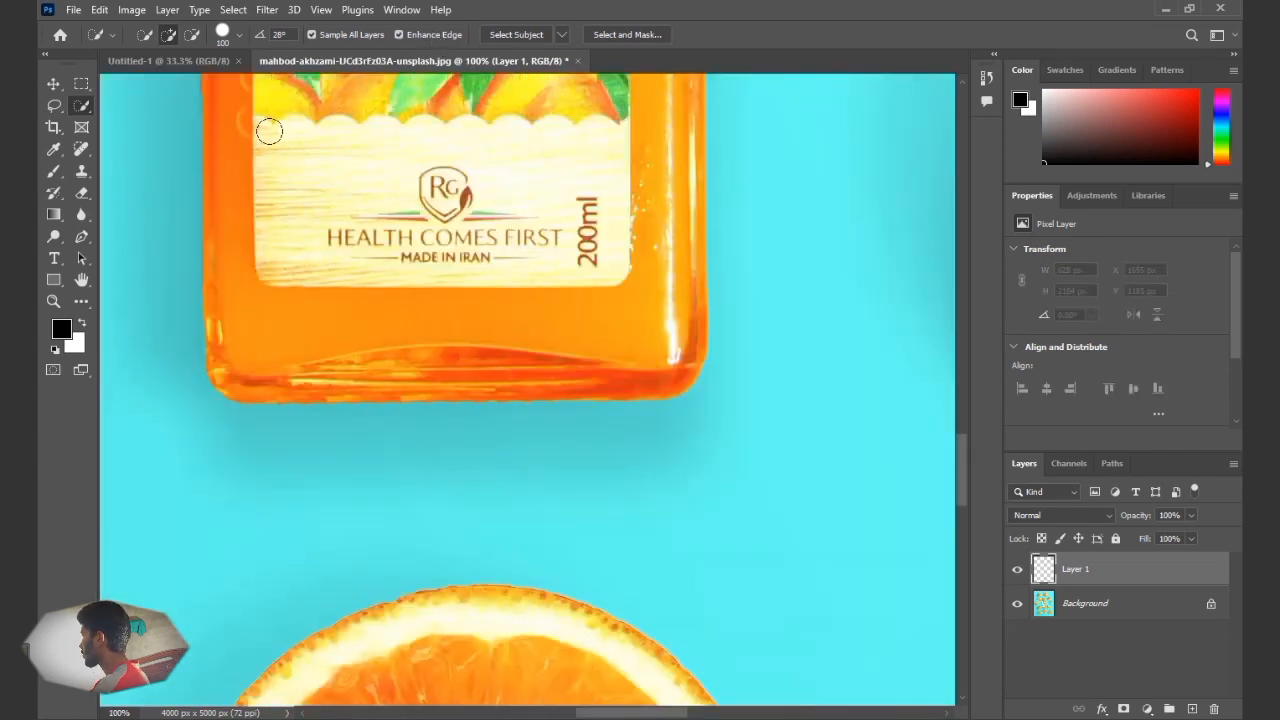
{"action": "mouse_move", "coordinate": [256, 126]}
{"action": "left_mouse_down"}
{"action": "mouse_move", "coordinate": [285, 216]}
{"action": "mouse_move", "coordinate": [454, 286]}
{"action": "left_mouse_up"}
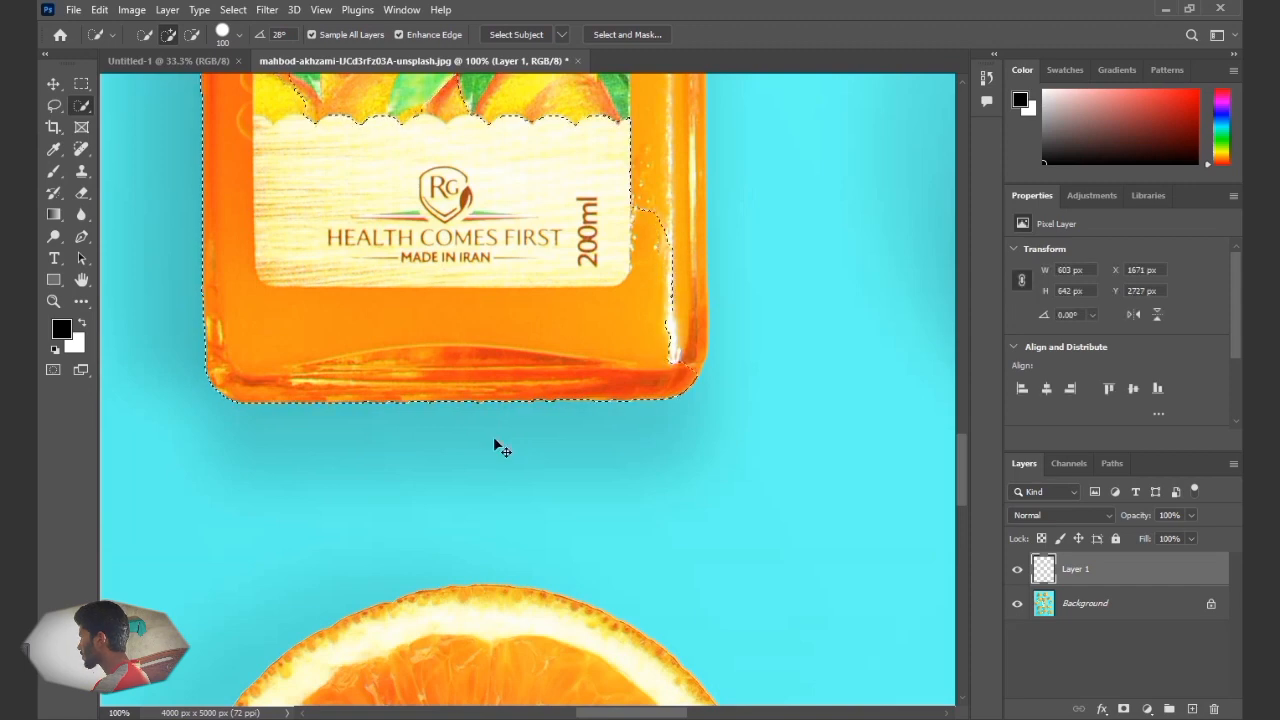
{"action": "key", "text": "ctrl+plus"}
{"action": "key", "text": "ctrl+plus"}
{"action": "key", "text": "ctrl+plus"}
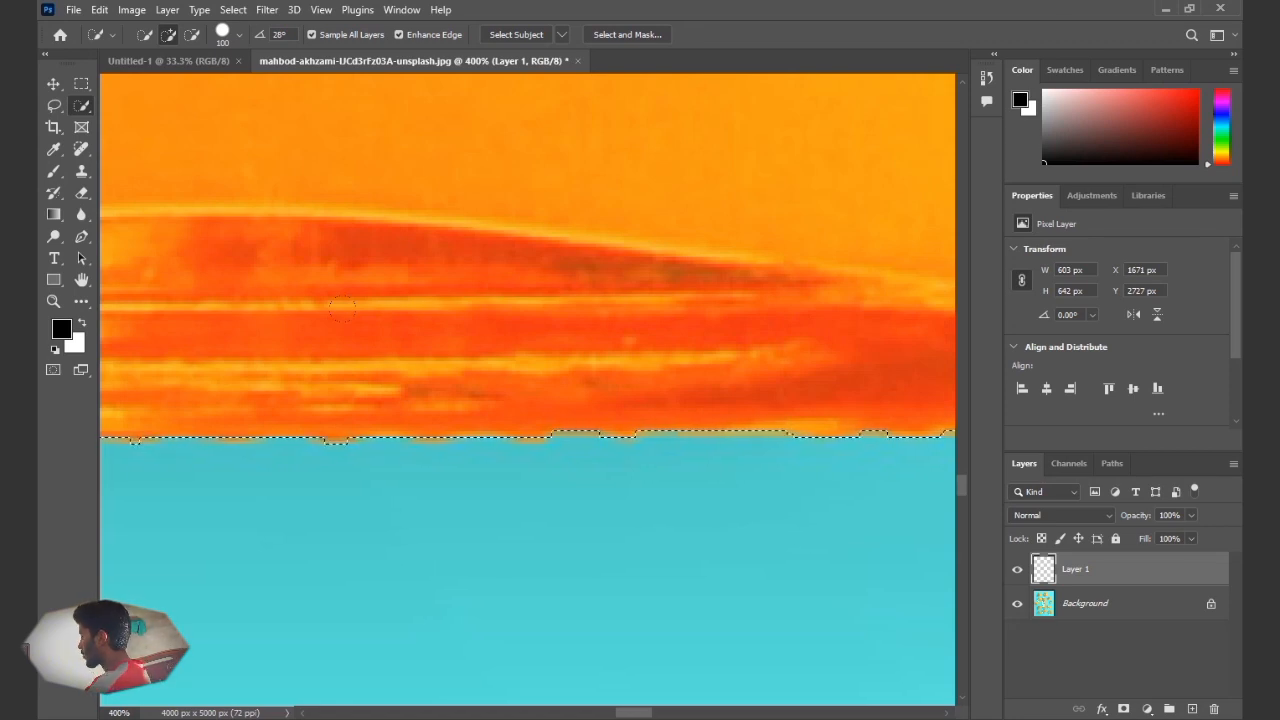
Clear the bottle selection and turn off Enhance Edge for the Quick Selection tool
{"action": "key", "text": "ctrl+d"}
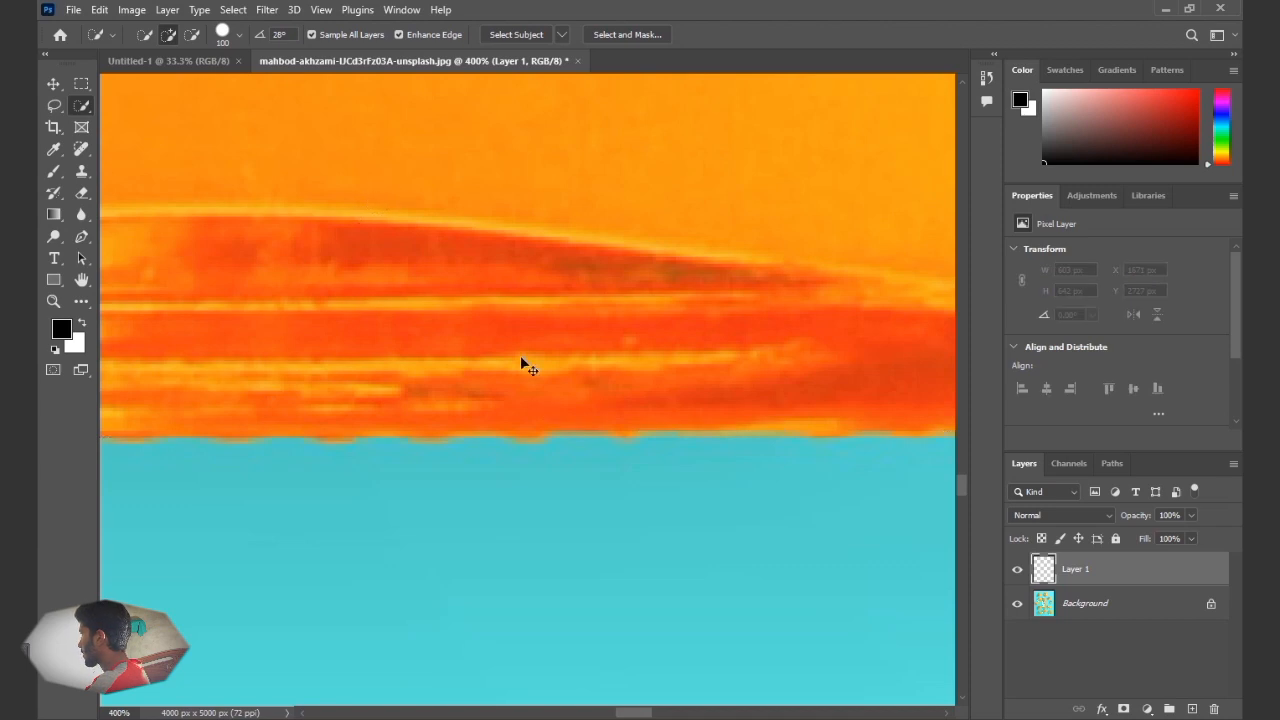
{"action": "scroll", "coordinate": [521, 360], "scroll_direction": "down", "scroll_amount": 9}
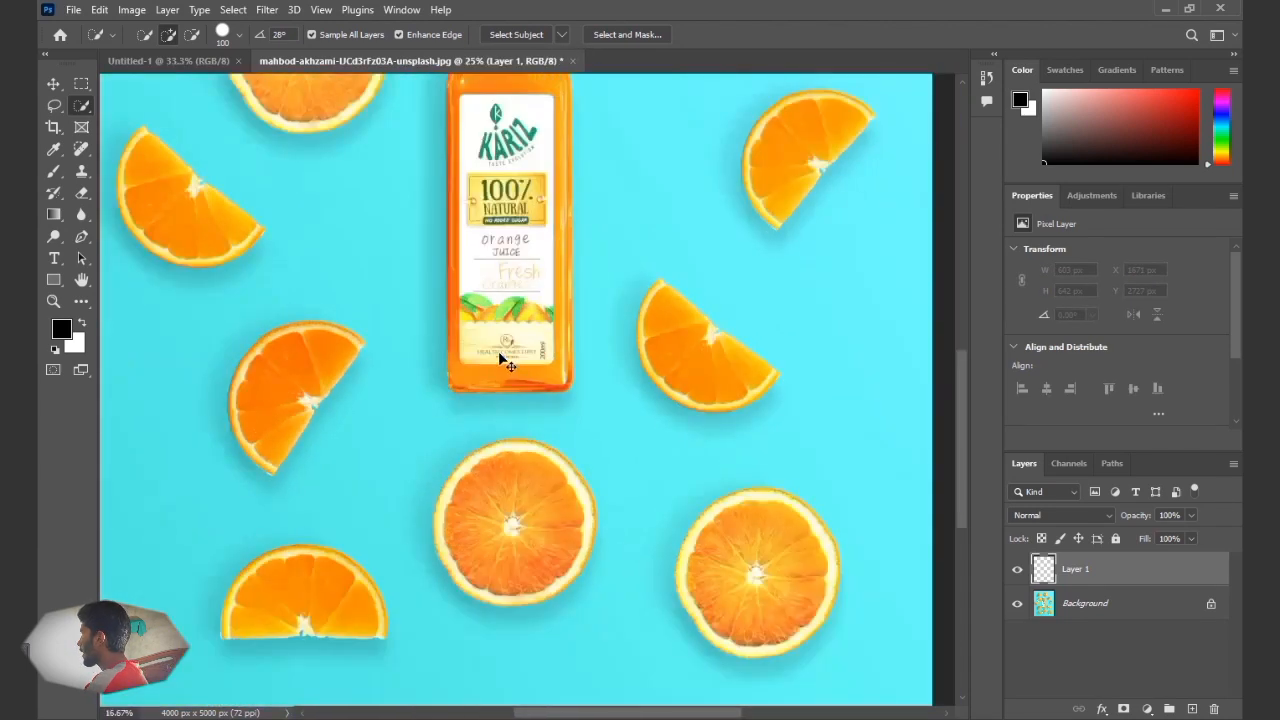
{"action": "scroll", "coordinate": [465, 265], "scroll_direction": "up", "scroll_amount": 1}
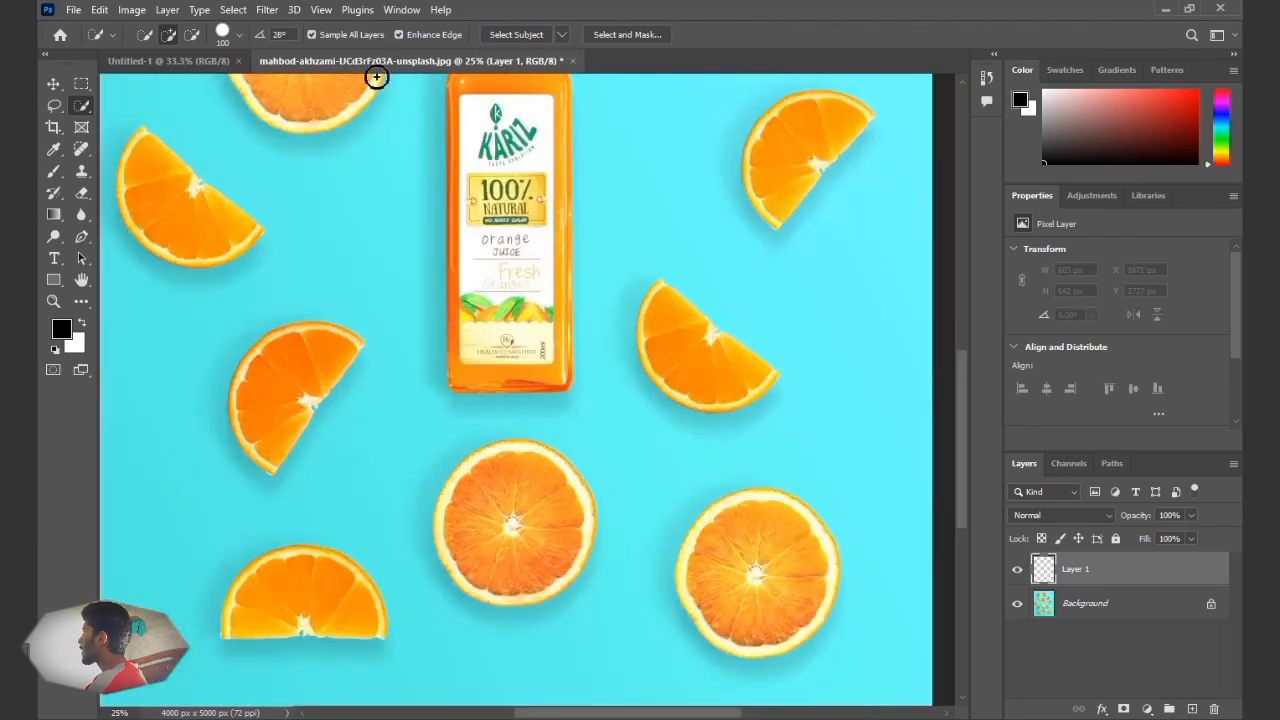
{"action": "left_click", "coordinate": [407, 36]}
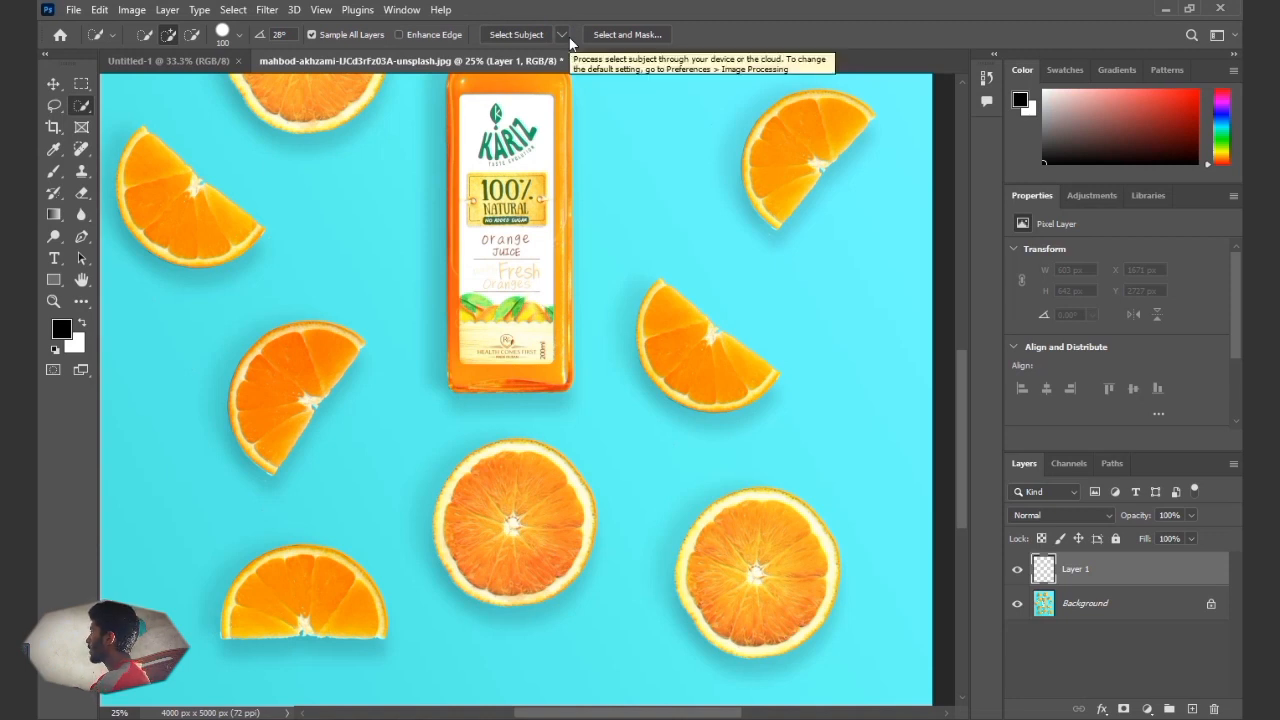
Switch from the Quick Selection tool to the Magic Wand tool with the whole photo in view
{"action": "right_click", "coordinate": [79, 108]}
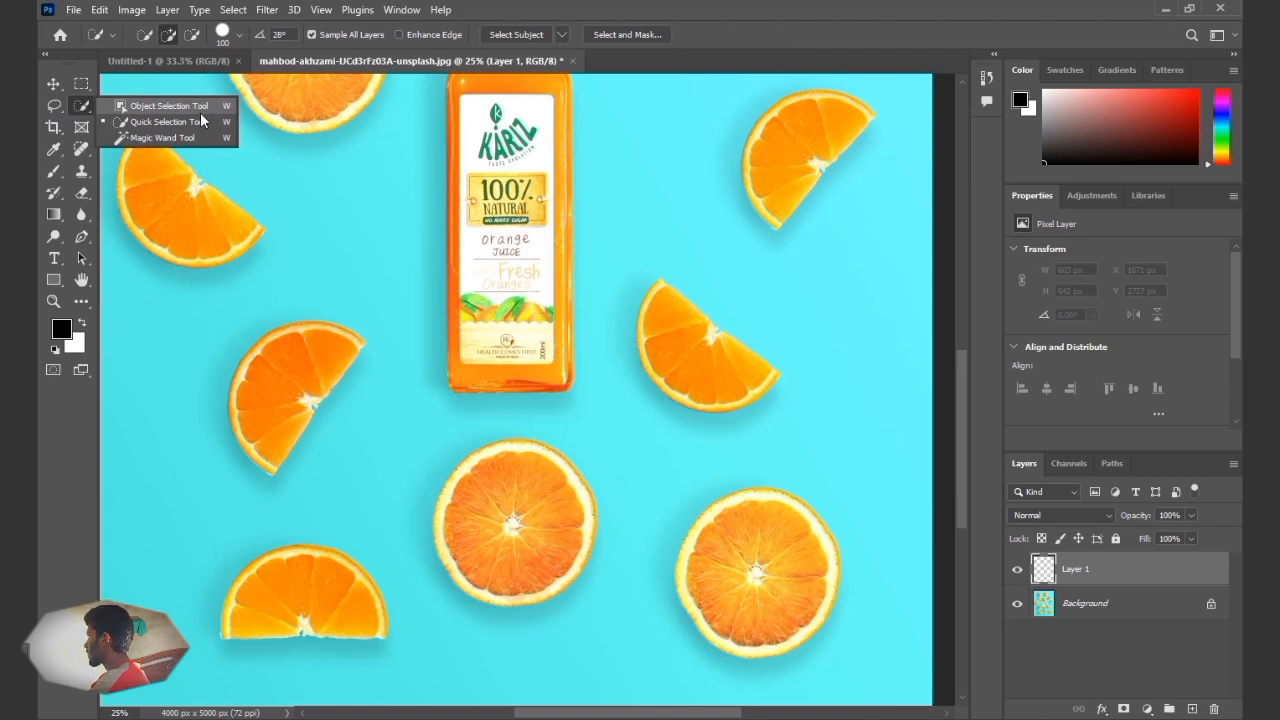
{"action": "left_click", "coordinate": [83, 113]}
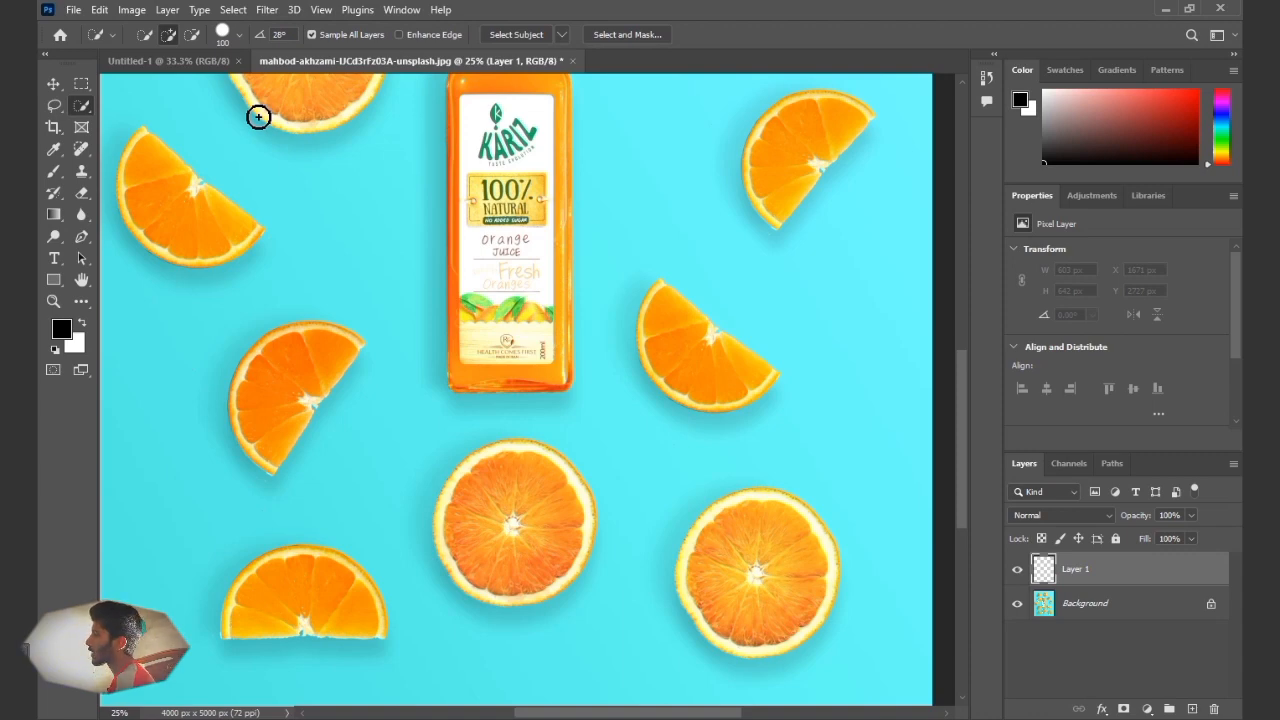
{"action": "key", "text": "ctrl+minus"}
{"action": "key", "text": "ctrl+minus"}
{"action": "key", "text": "ctrl+minus"}
{"action": "key", "text": "ctrl+plus"}
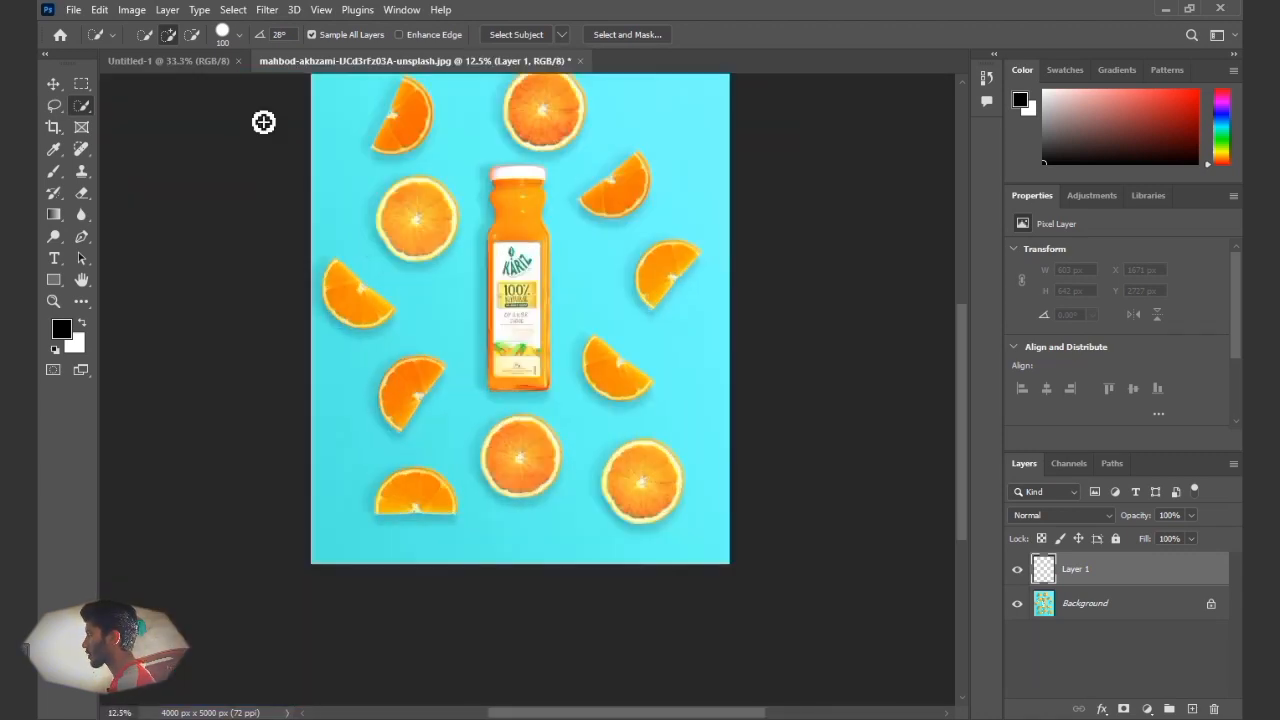
{"action": "left_click_drag", "start_coordinate": [429, 309], "coordinate": [317, 360]}
{"action": "right_click", "coordinate": [95, 112]}
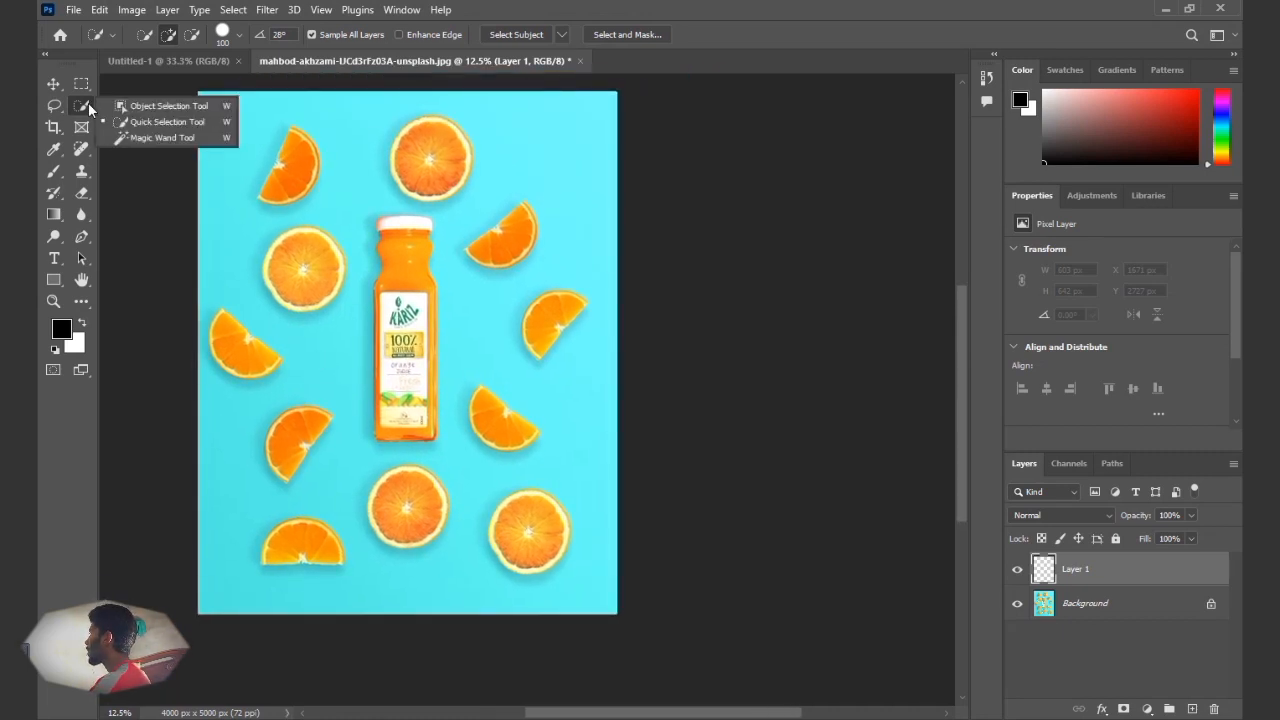
{"action": "left_click", "coordinate": [160, 137]}
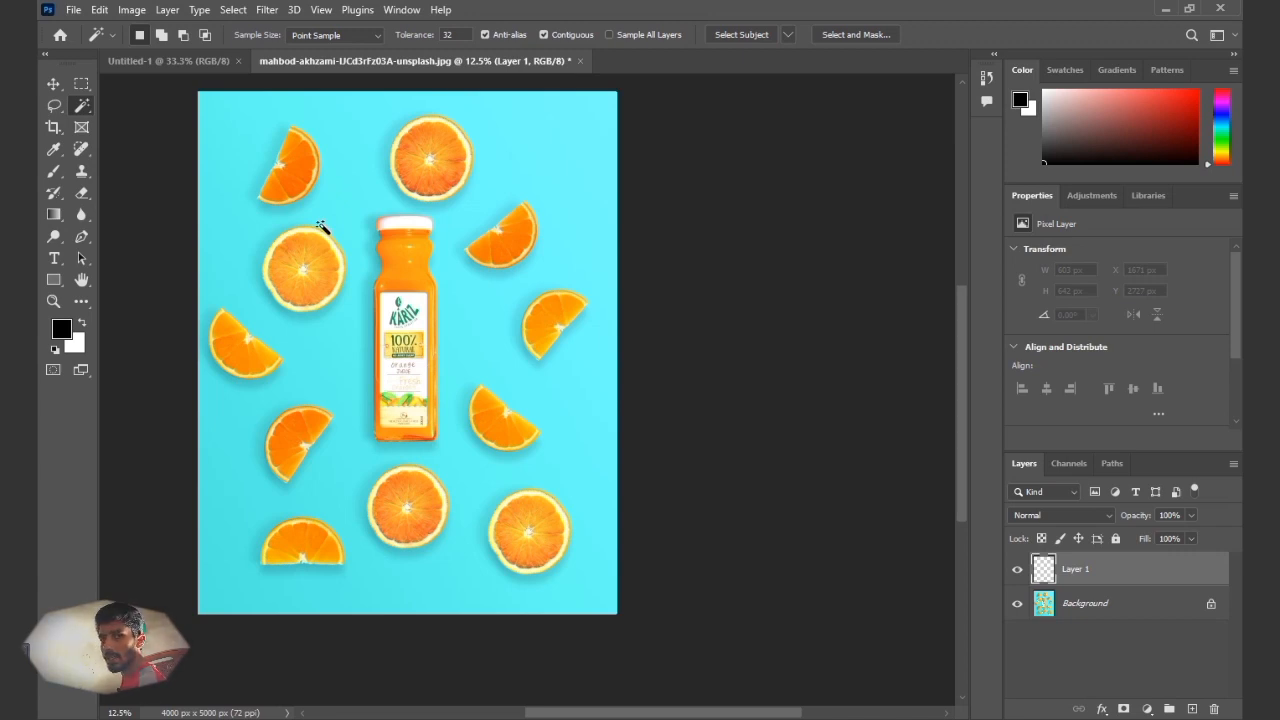
Examine the color variations in the flesh and rind of the round orange slice beside the bottle at up to 300% zoom
{"action": "key", "text": "ctrl+plus"}
{"action": "key", "text": "ctrl+plus"}
{"action": "left_click_drag", "start_coordinate": [284, 288], "coordinate": [738, 470]}
{"action": "key", "text": "ctrl+plus"}
{"action": "key", "text": "ctrl+plus"}
{"action": "key", "text": "ctrl+plus"}
{"action": "left_click_drag", "start_coordinate": [603, 420], "coordinate": [585, 513]}
{"action": "key", "text": "ctrl+plus"}
{"action": "key", "text": "ctrl+plus"}
{"action": "key", "text": "ctrl+plus"}
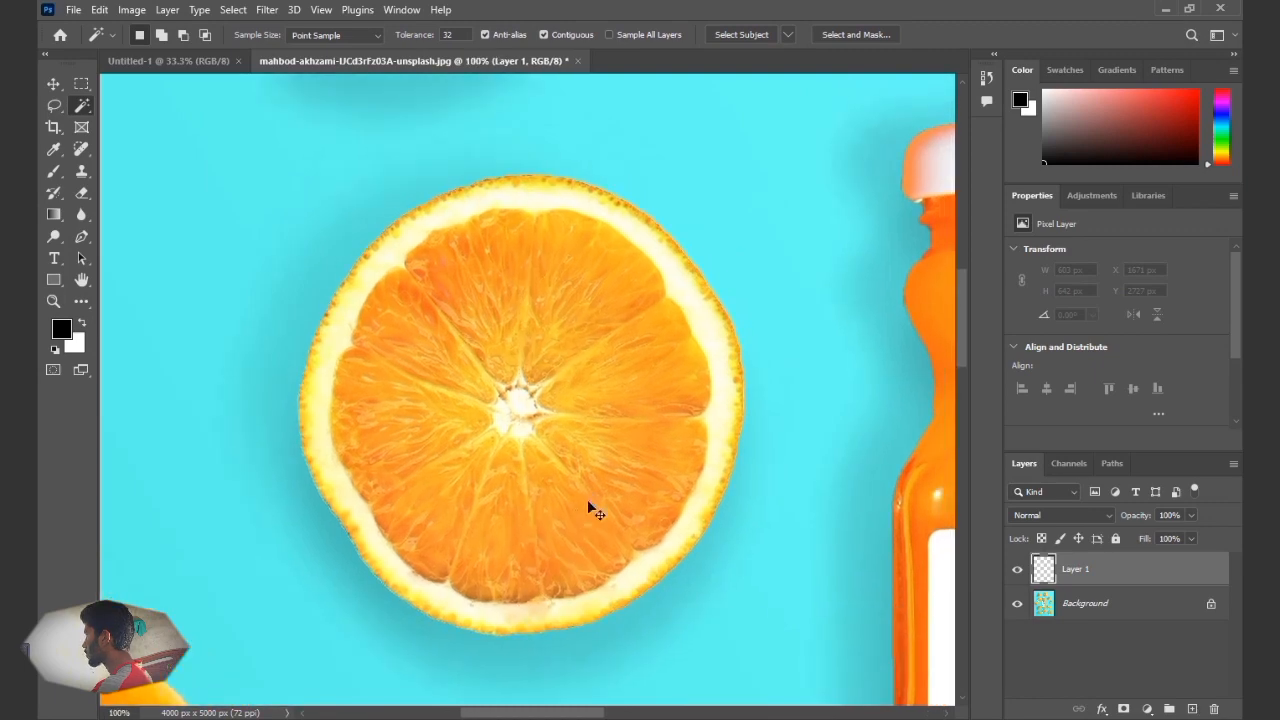
{"action": "left_click_drag", "start_coordinate": [422, 378], "coordinate": [645, 655]}
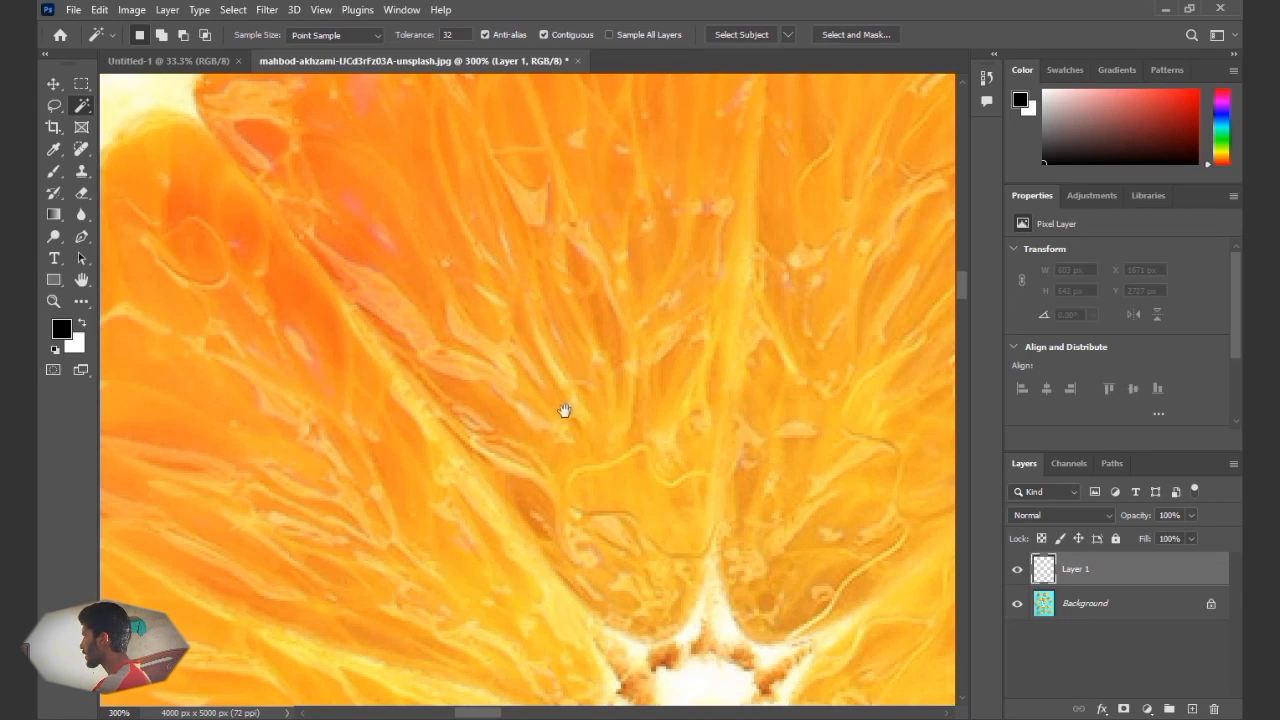
{"action": "left_click_drag", "start_coordinate": [563, 414], "coordinate": [466, 326]}
{"action": "scroll", "coordinate": [391, 337], "scroll_direction": "down", "scroll_amount": 5}
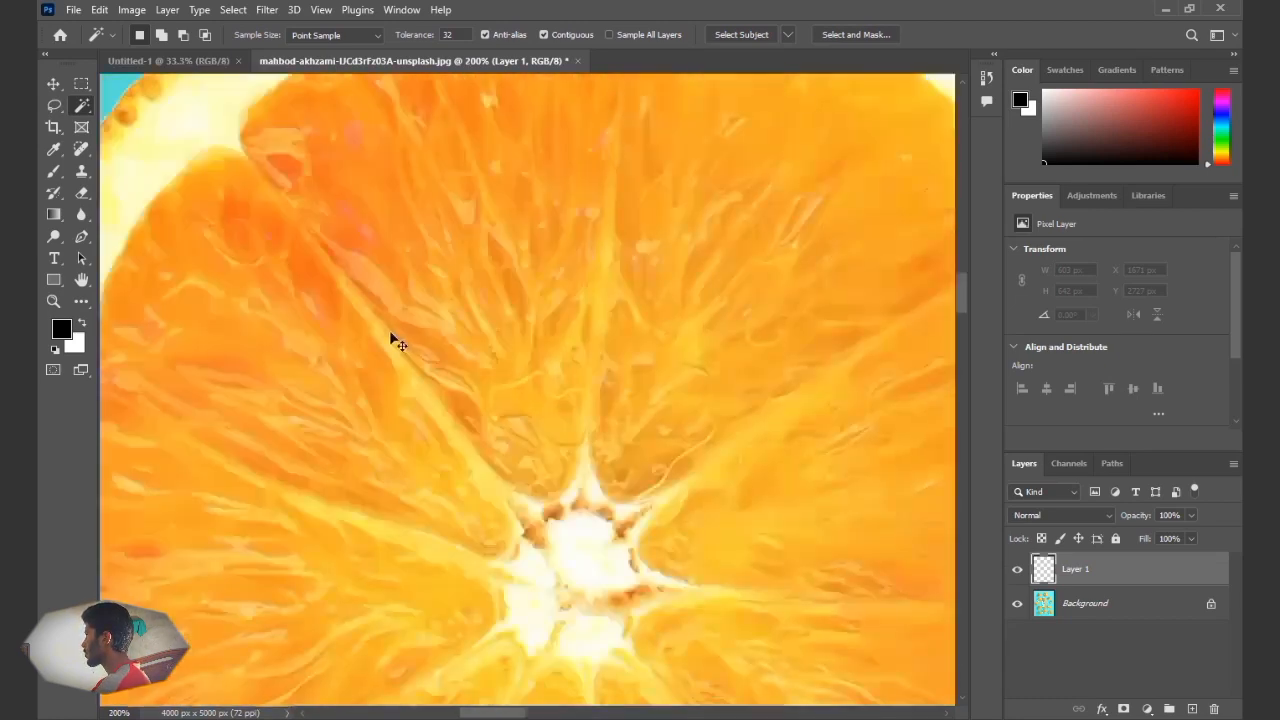
{"action": "scroll", "coordinate": [330, 290], "scroll_direction": "up", "scroll_amount": 5}
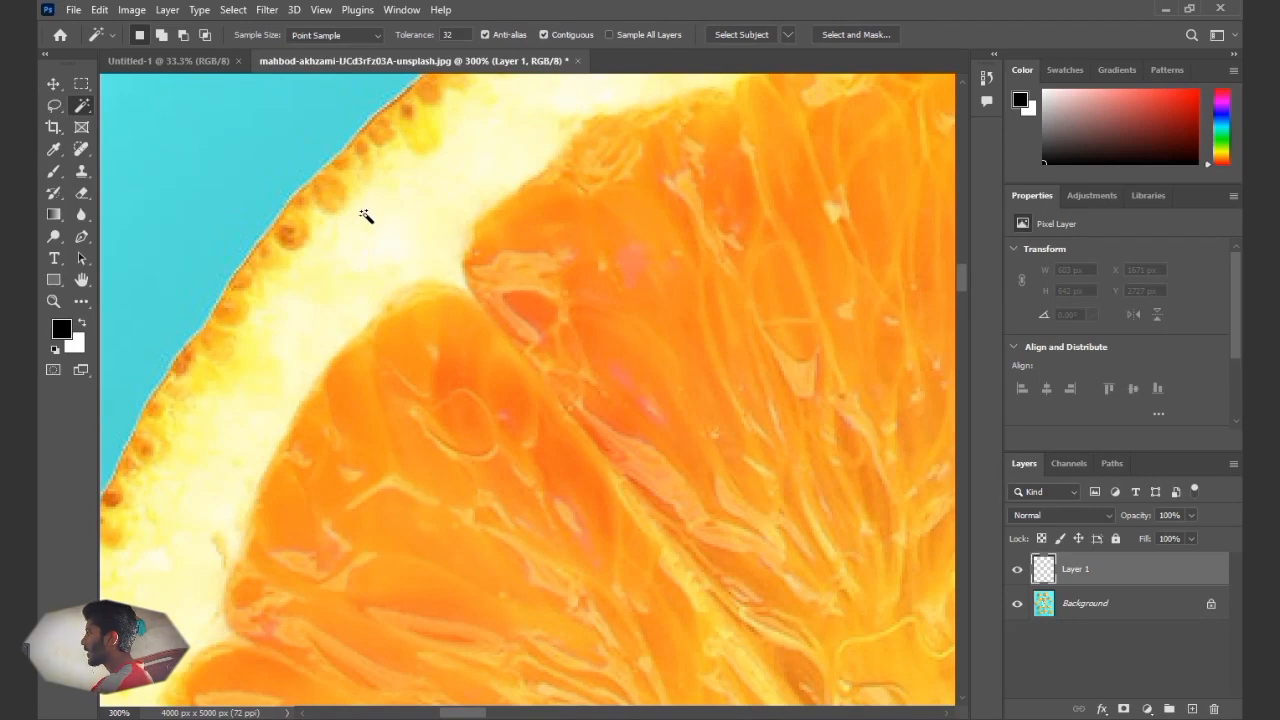
{"action": "scroll", "coordinate": [364, 214], "scroll_direction": "down", "scroll_amount": 5}
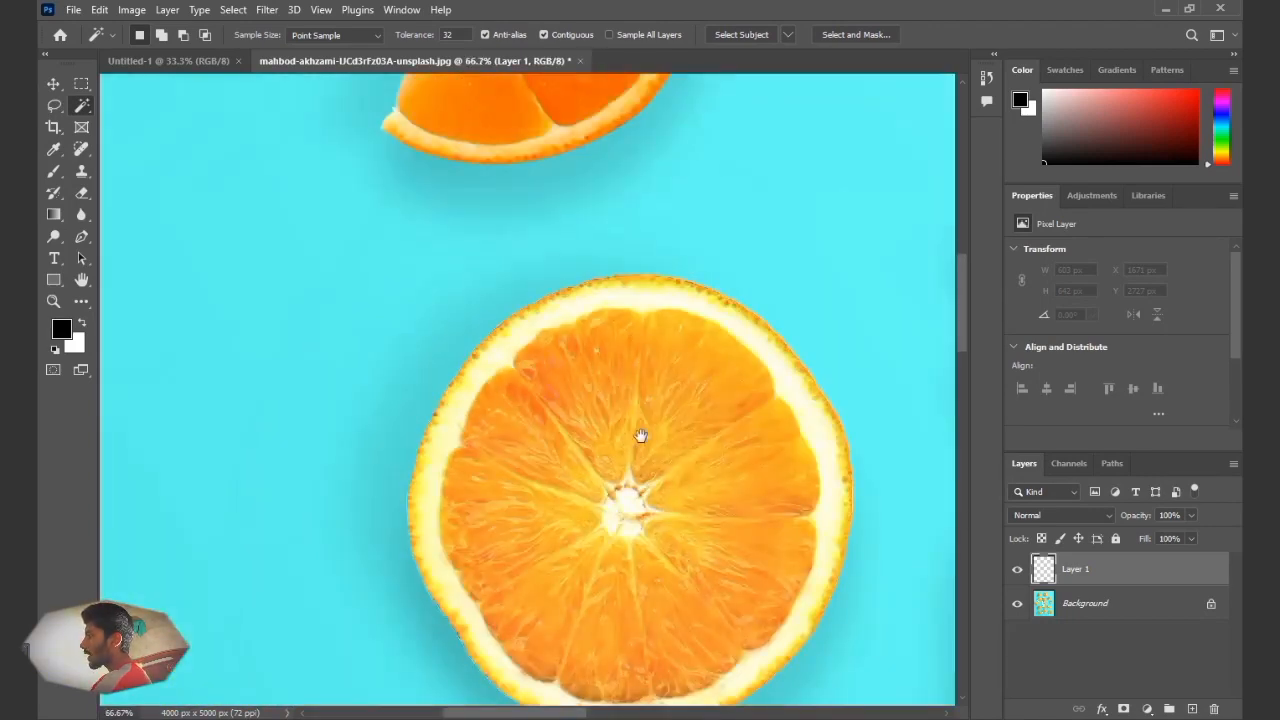
{"action": "left_click_drag", "start_coordinate": [640, 437], "coordinate": [499, 339]}
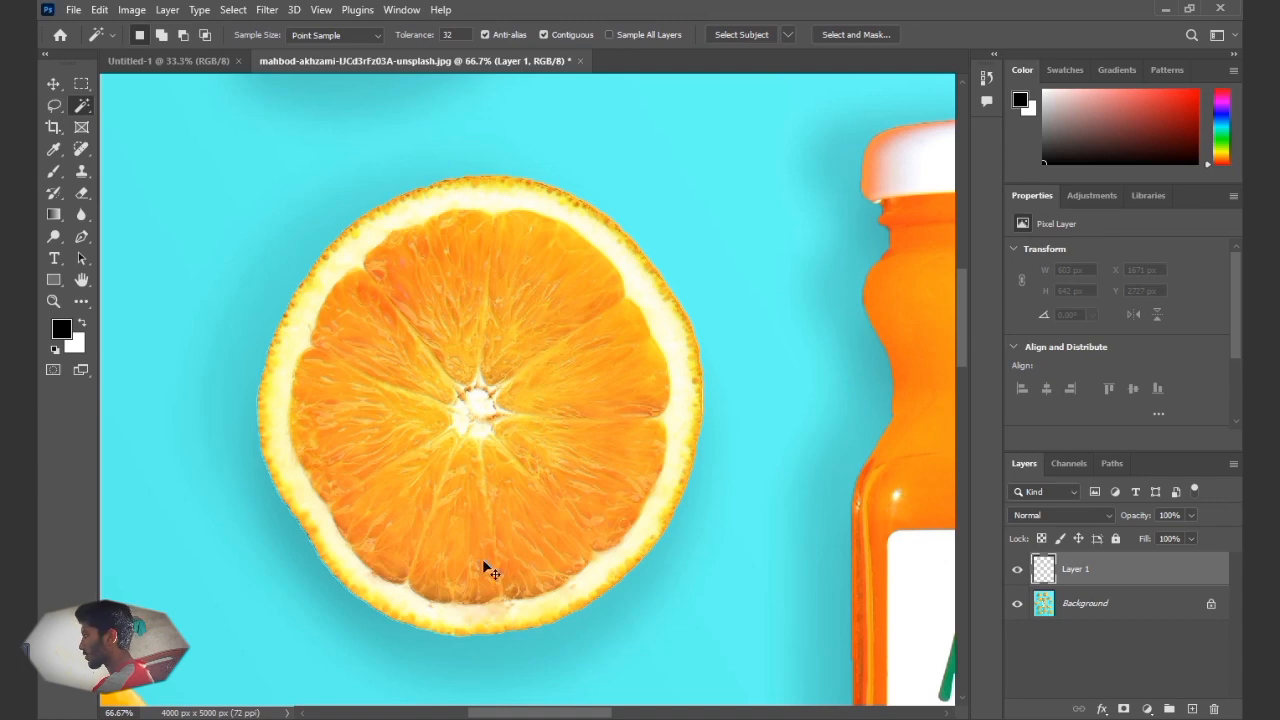
With Sample All Layers off, try to select the blue background from the empty Layer 1 using the Magic Wand
{"action": "key", "text": "ctrl+minus"}
{"action": "key", "text": "ctrl+minus"}
{"action": "key", "text": "ctrl+minus"}
{"action": "key", "text": "ctrl+minus"}
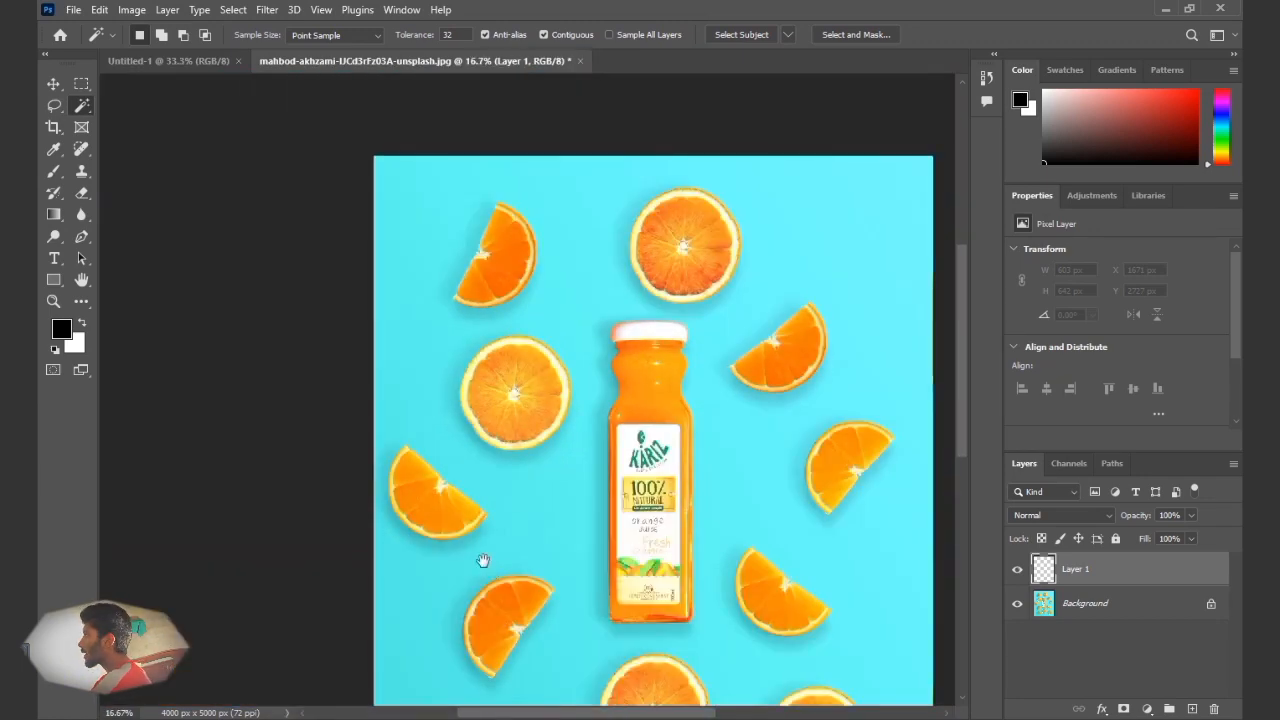
{"action": "left_click_drag", "start_coordinate": [483, 560], "coordinate": [418, 467]}
{"action": "key", "text": "ctrl+minus"}
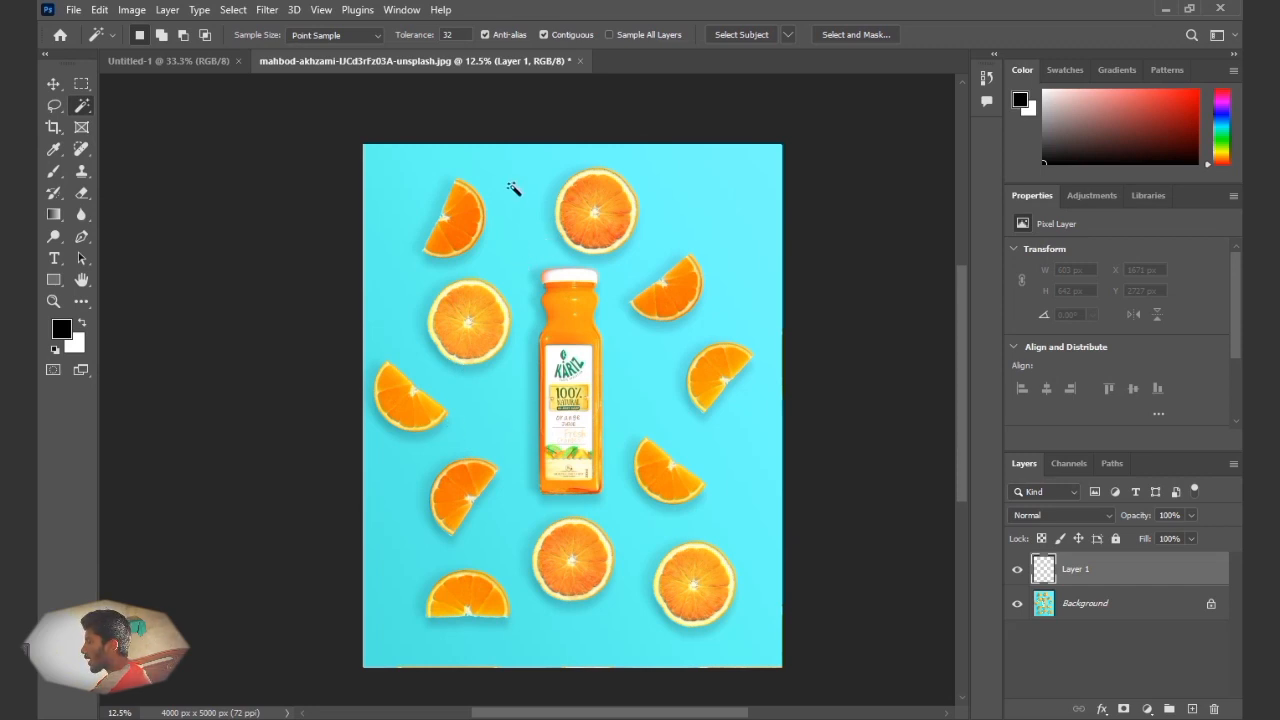
{"action": "left_click", "coordinate": [736, 449]}
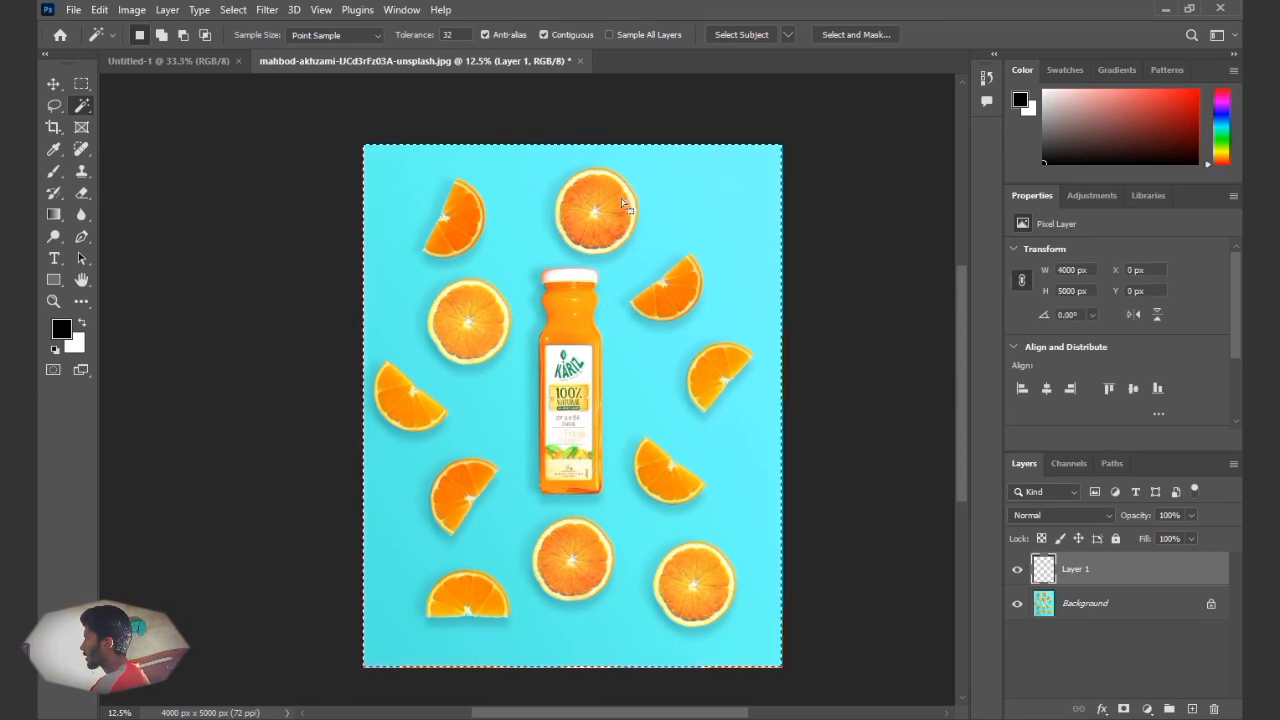
Enable Sample All Layers, reselect the blue background at tolerance 32 and inspect the selection edge around the bottle
{"action": "left_click", "coordinate": [627, 33]}
{"action": "key", "text": "ctrl+d"}
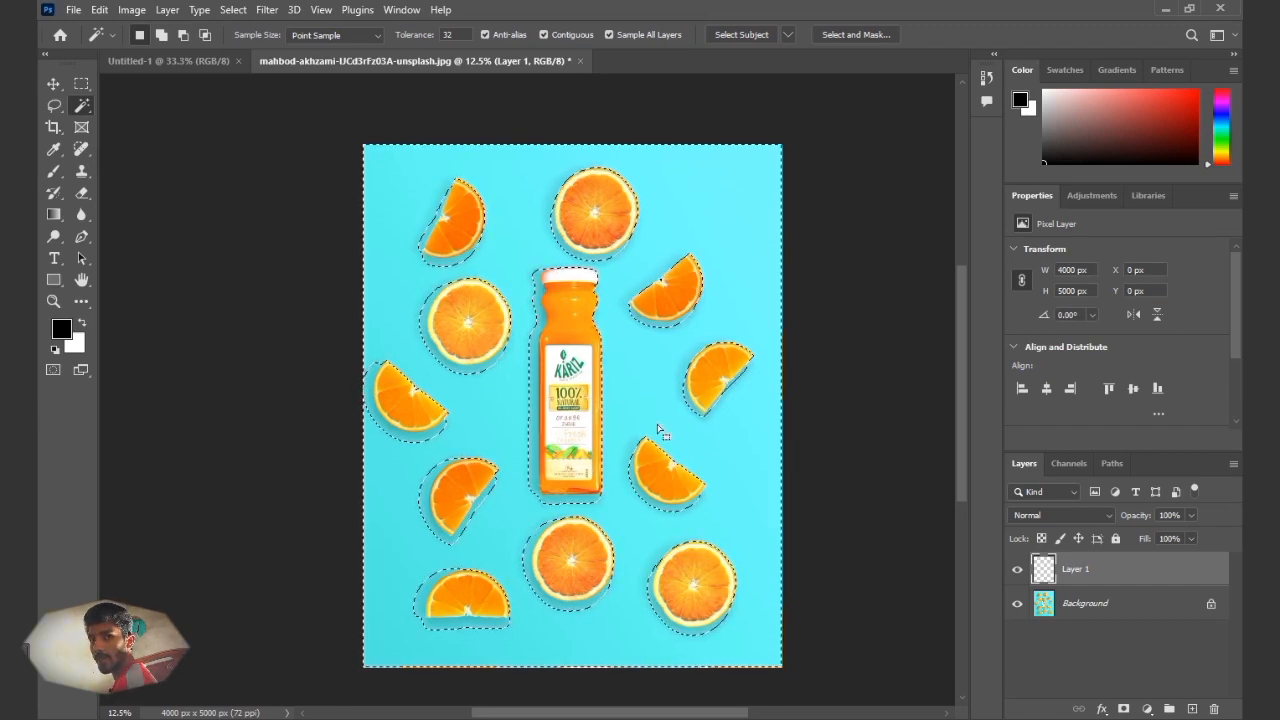
{"action": "key", "text": "ctrl+plus"}
{"action": "key", "text": "ctrl+plus"}
{"action": "key", "text": "ctrl+plus"}
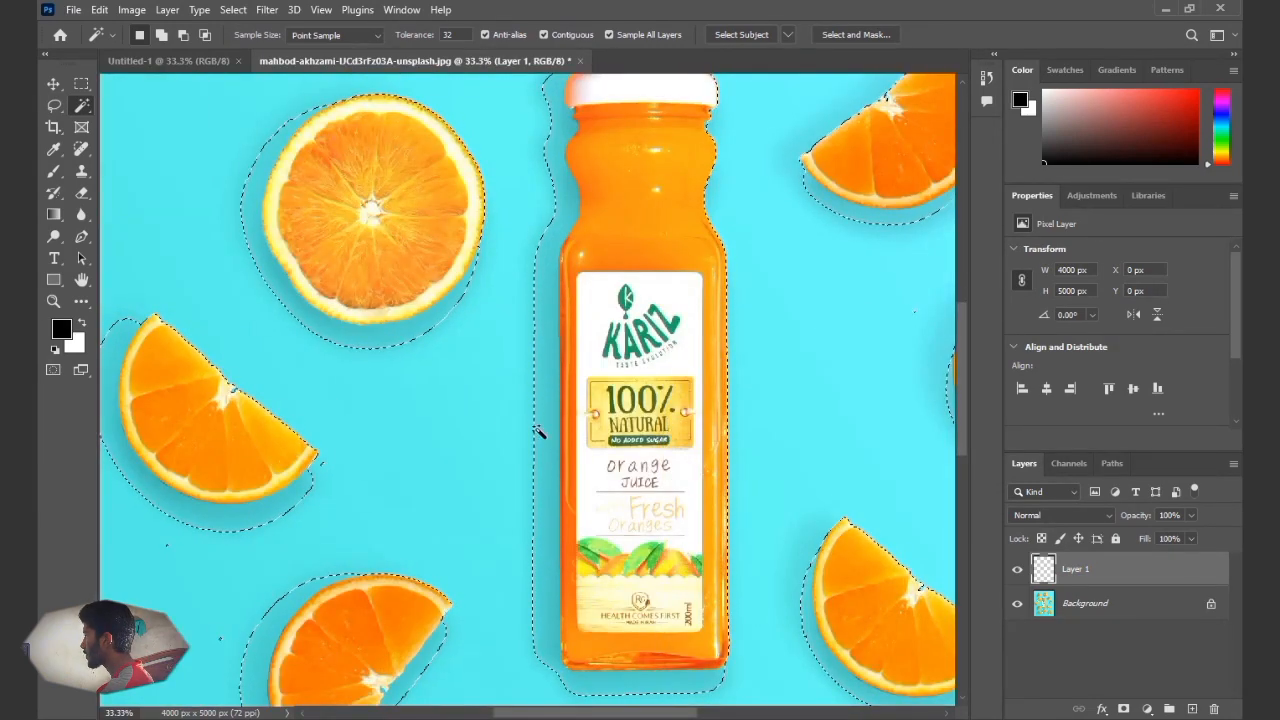
{"action": "key", "text": "ctrl+plus"}
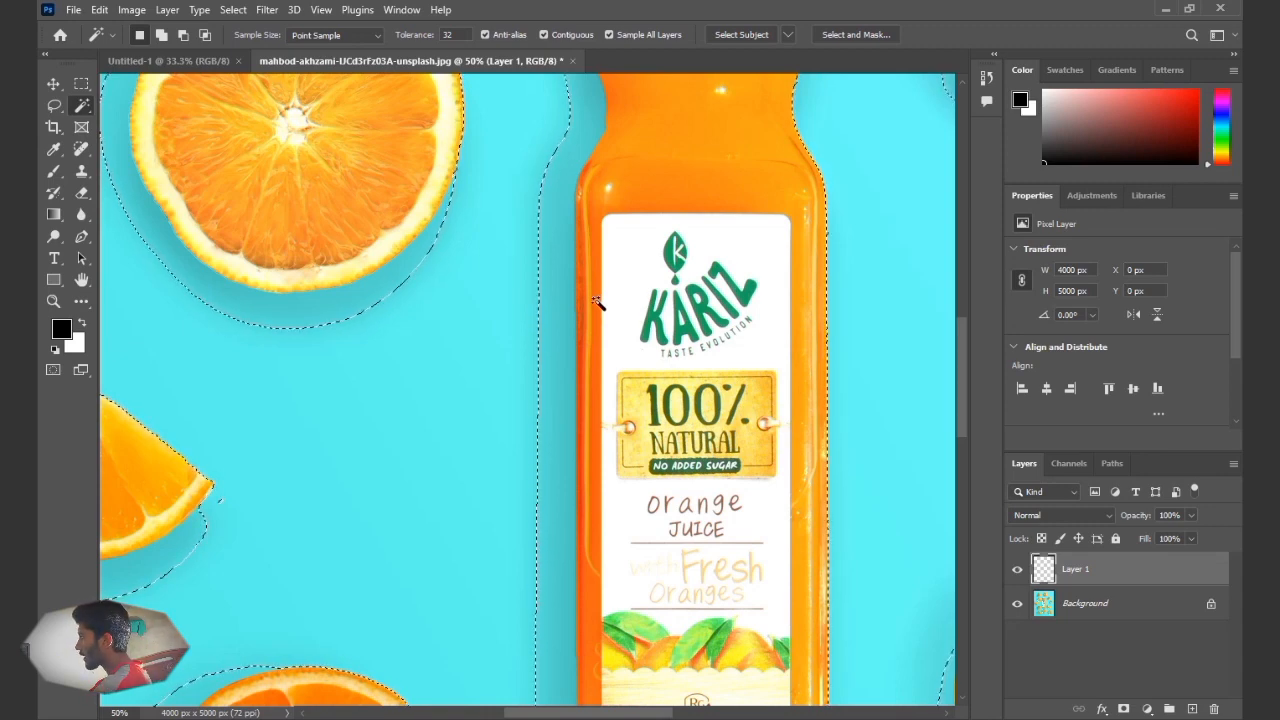
{"action": "scroll", "coordinate": [596, 300], "scroll_direction": "down", "scroll_amount": 4}
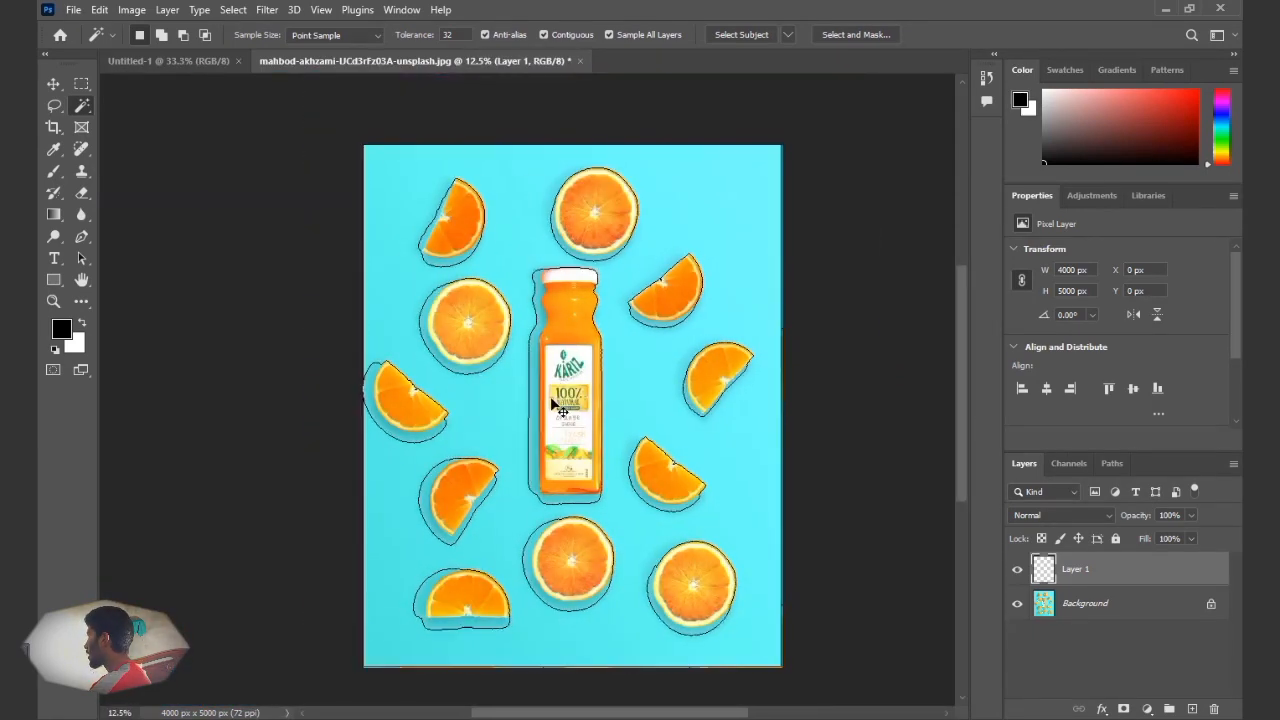
{"action": "left_click_drag", "start_coordinate": [549, 424], "coordinate": [508, 421]}
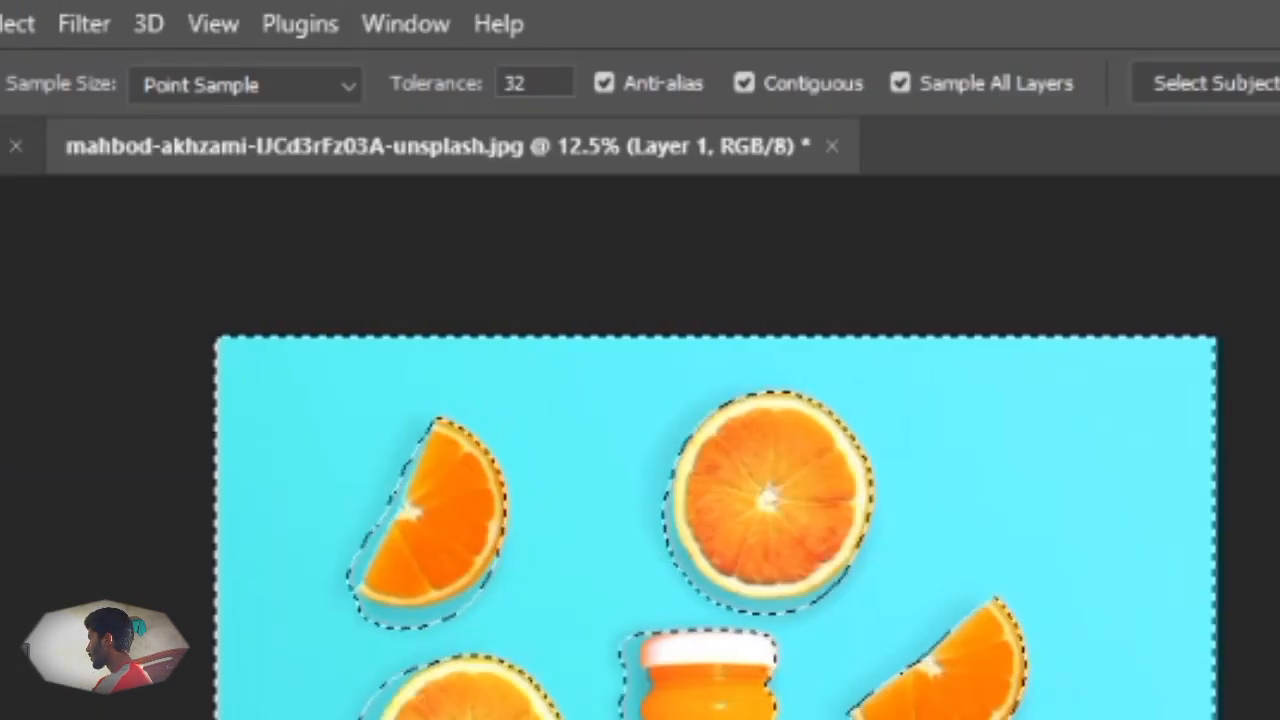
Clear the selection and reselect the blue background with the Magic Wand tolerance set to 100
{"action": "key", "text": "ctrl+d"}
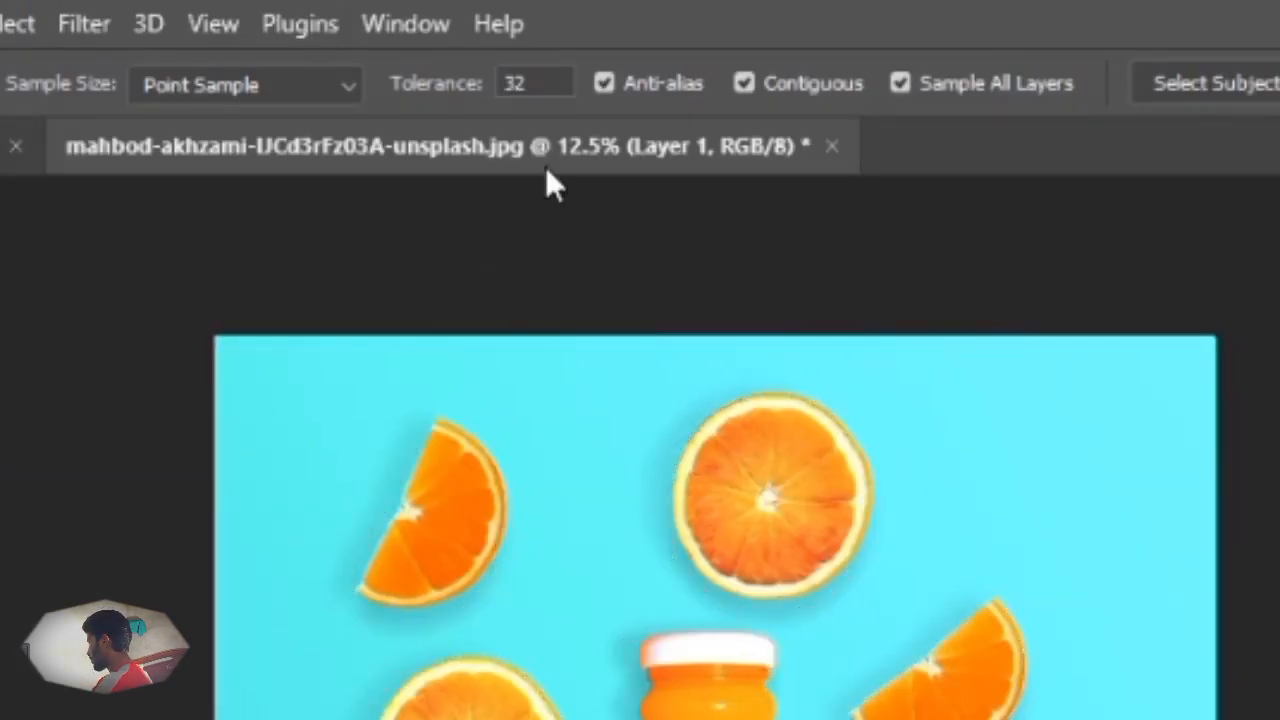
{"action": "left_click", "coordinate": [530, 85]}
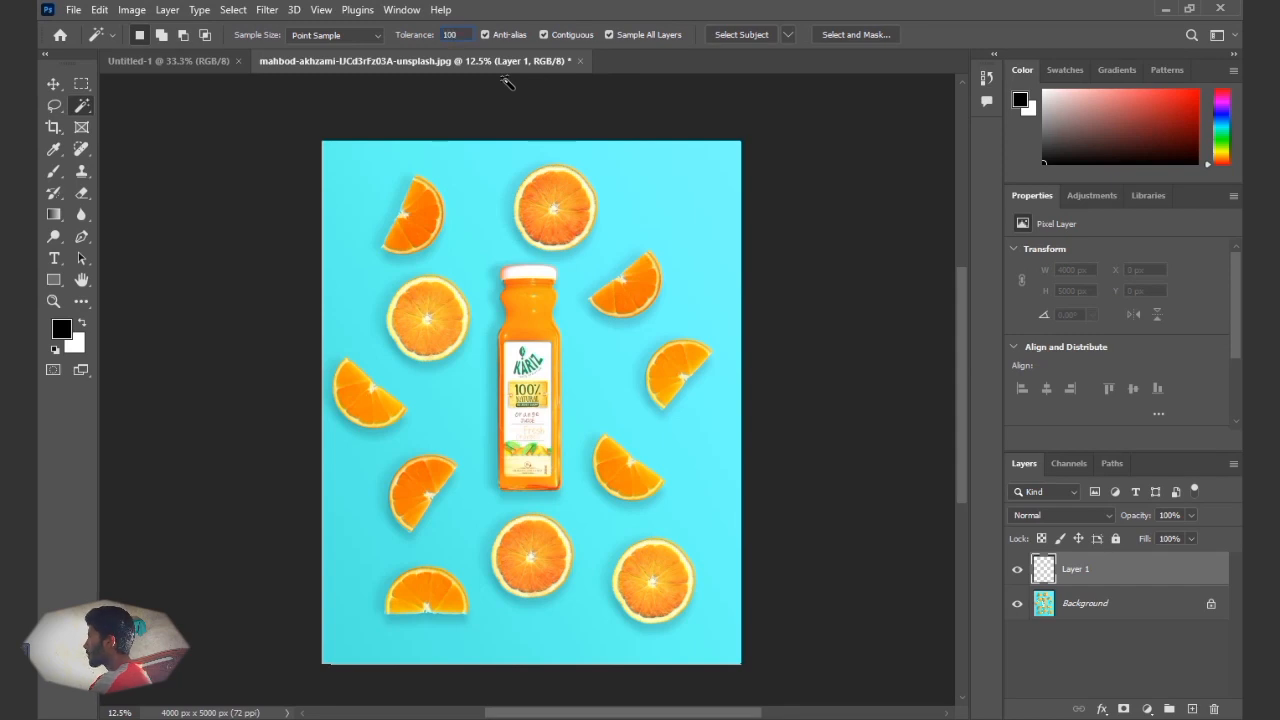
{"action": "left_click", "coordinate": [477, 227]}
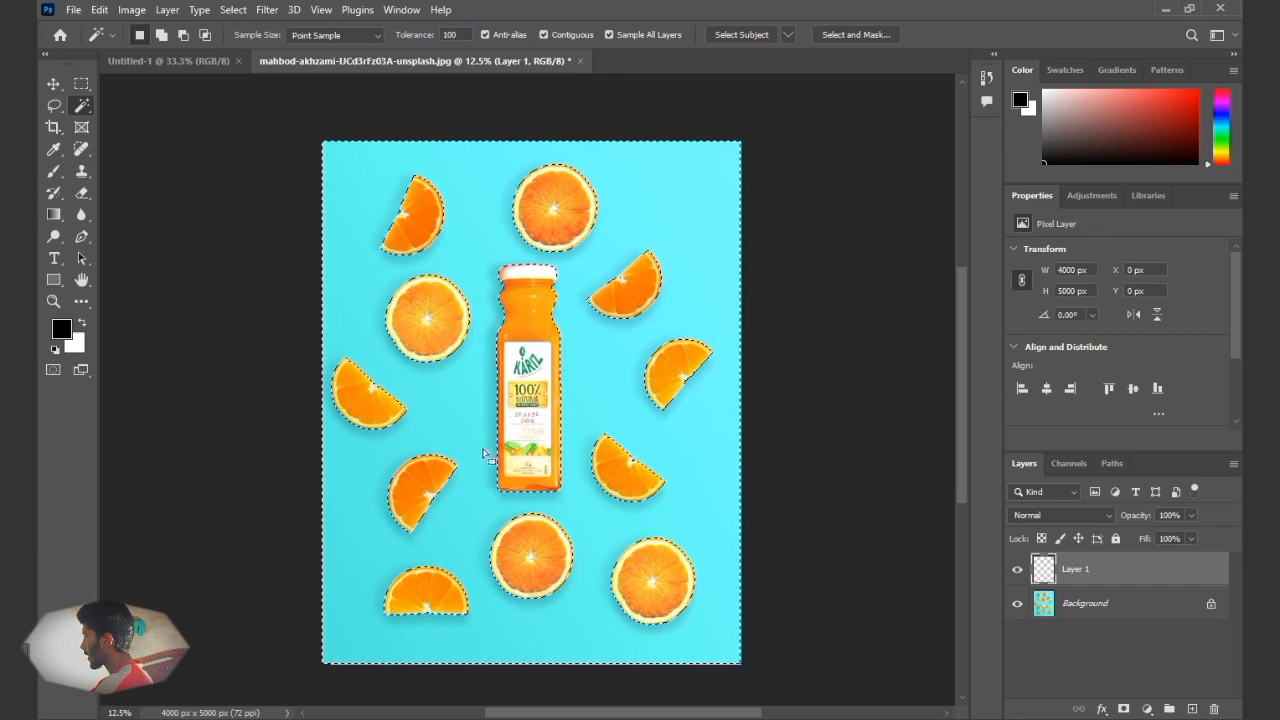
Inspect the background selection's edge along the bottle at 50% zoom and clear the selection
{"action": "scroll", "coordinate": [505, 452], "scroll_direction": "up", "scroll_amount": 3}
{"action": "scroll", "coordinate": [505, 490], "scroll_direction": "up", "scroll_amount": 4}
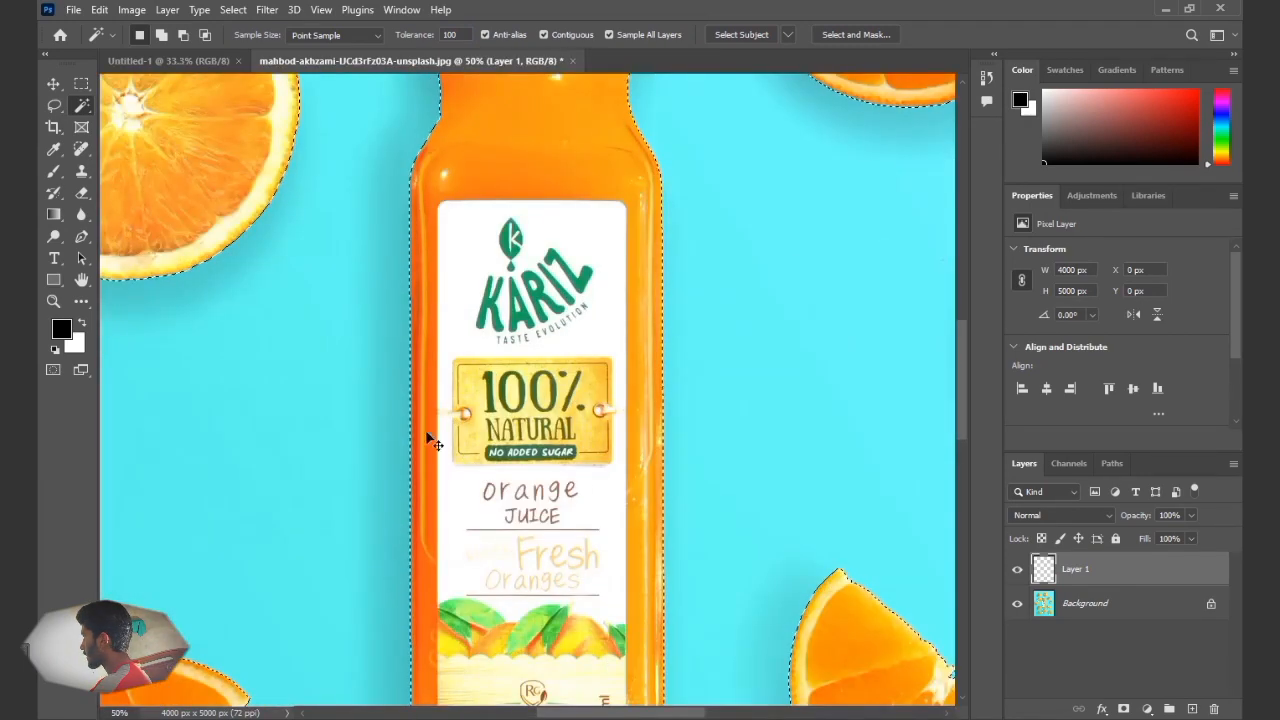
{"action": "scroll", "coordinate": [500, 462], "scroll_direction": "down", "scroll_amount": 4}
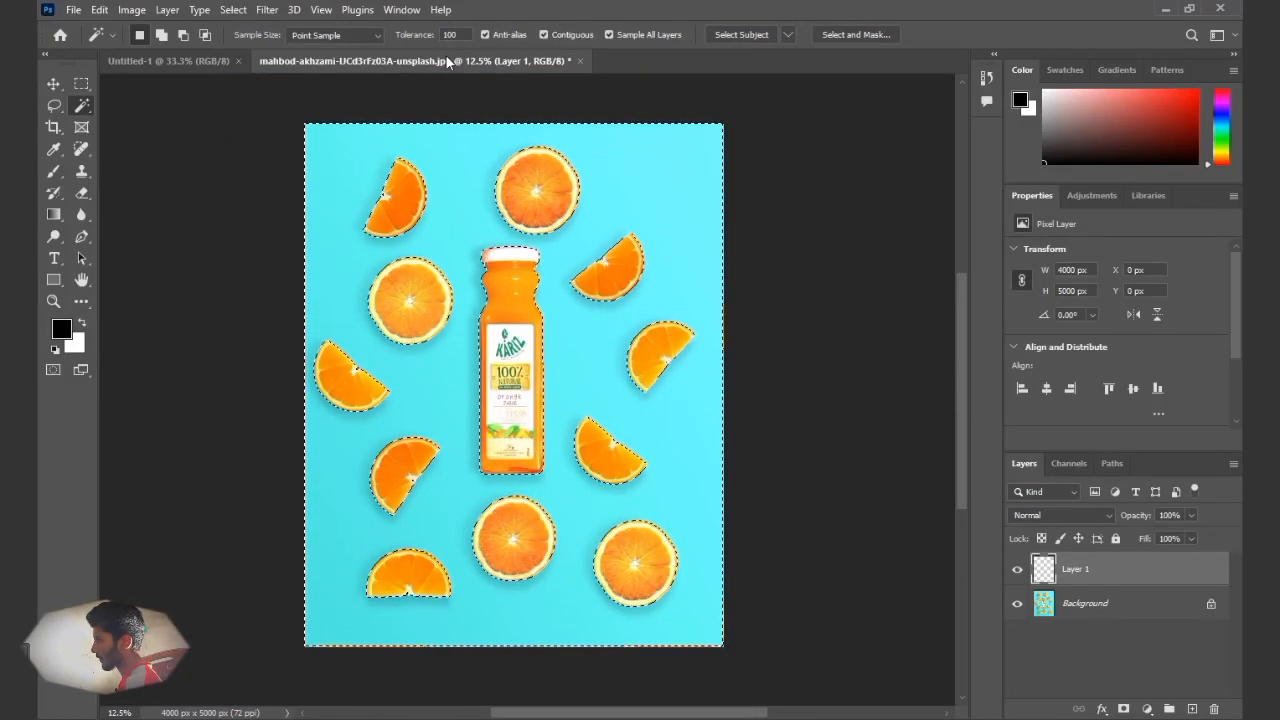
{"action": "key", "text": "ctrl+d"}
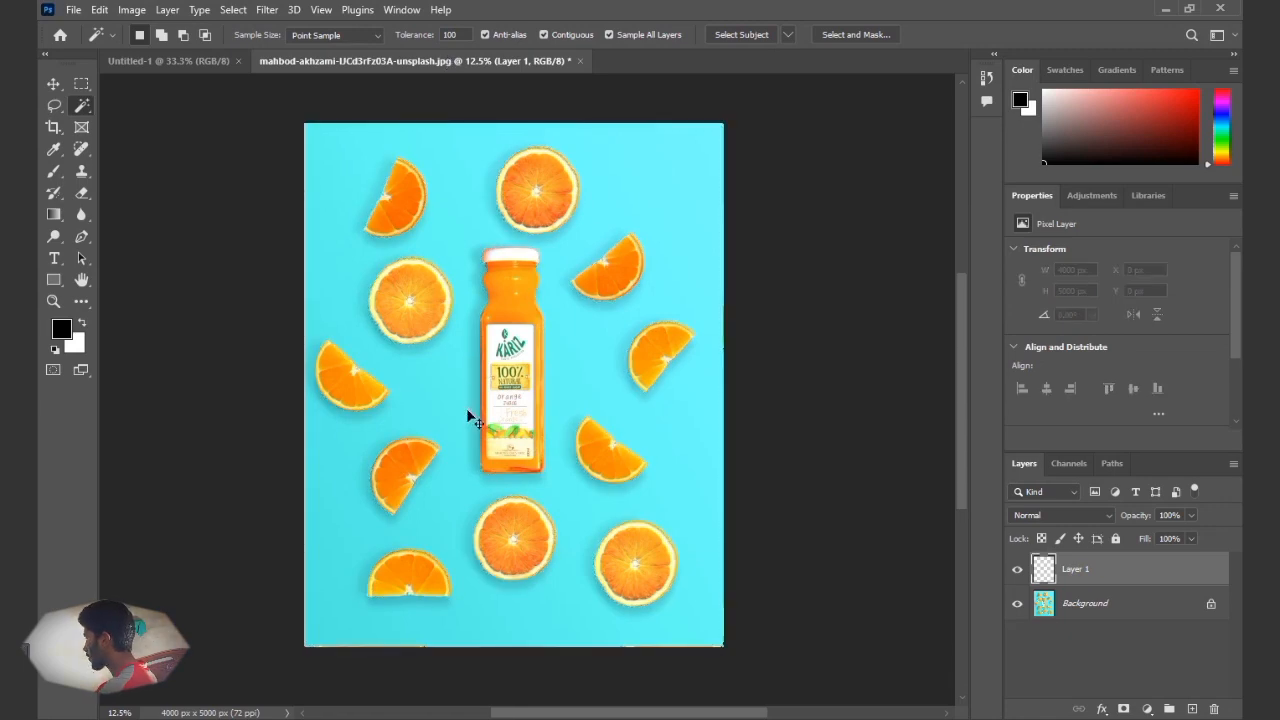
Examine the shadow and blue tones of the background beside the bottle at 100% zoom
{"action": "key", "text": "ctrl+plus"}
{"action": "key", "text": "ctrl+plus"}
{"action": "key", "text": "ctrl+plus"}
{"action": "key", "text": "ctrl+plus"}
{"action": "left_click_drag", "start_coordinate": [374, 394], "coordinate": [597, 425]}
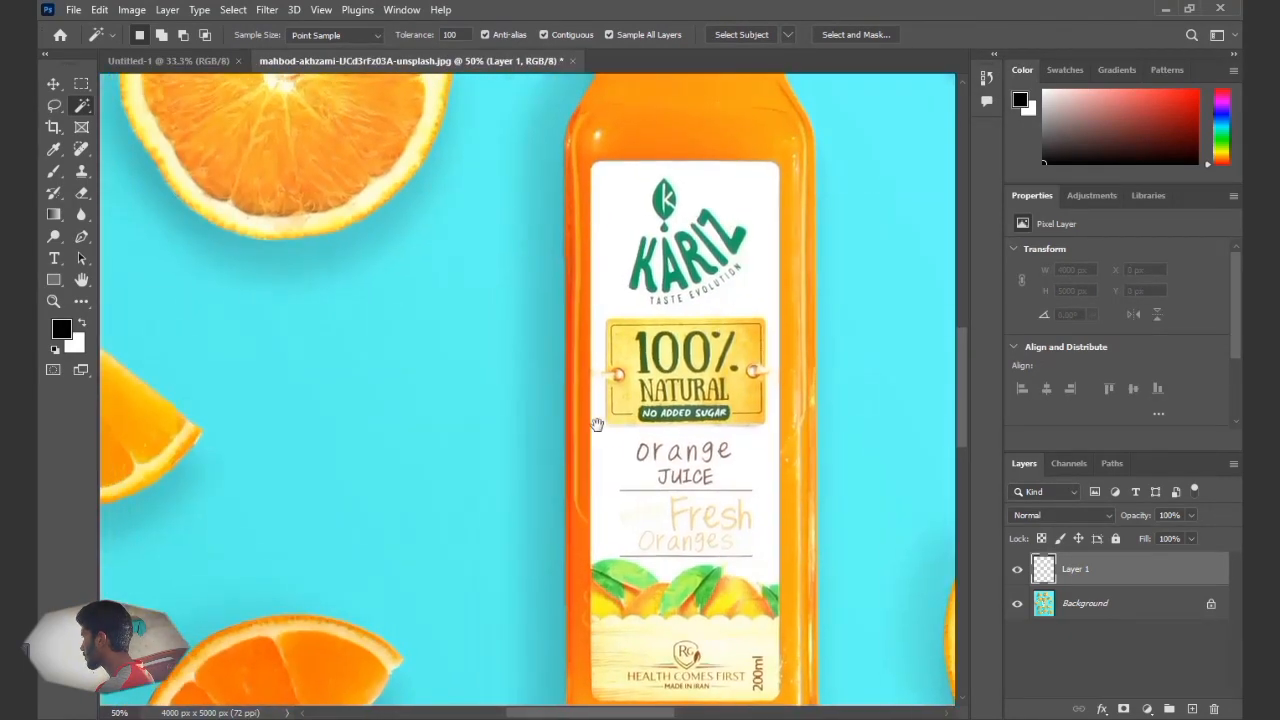
{"action": "key", "text": "ctrl+plus"}
{"action": "key", "text": "ctrl+plus"}
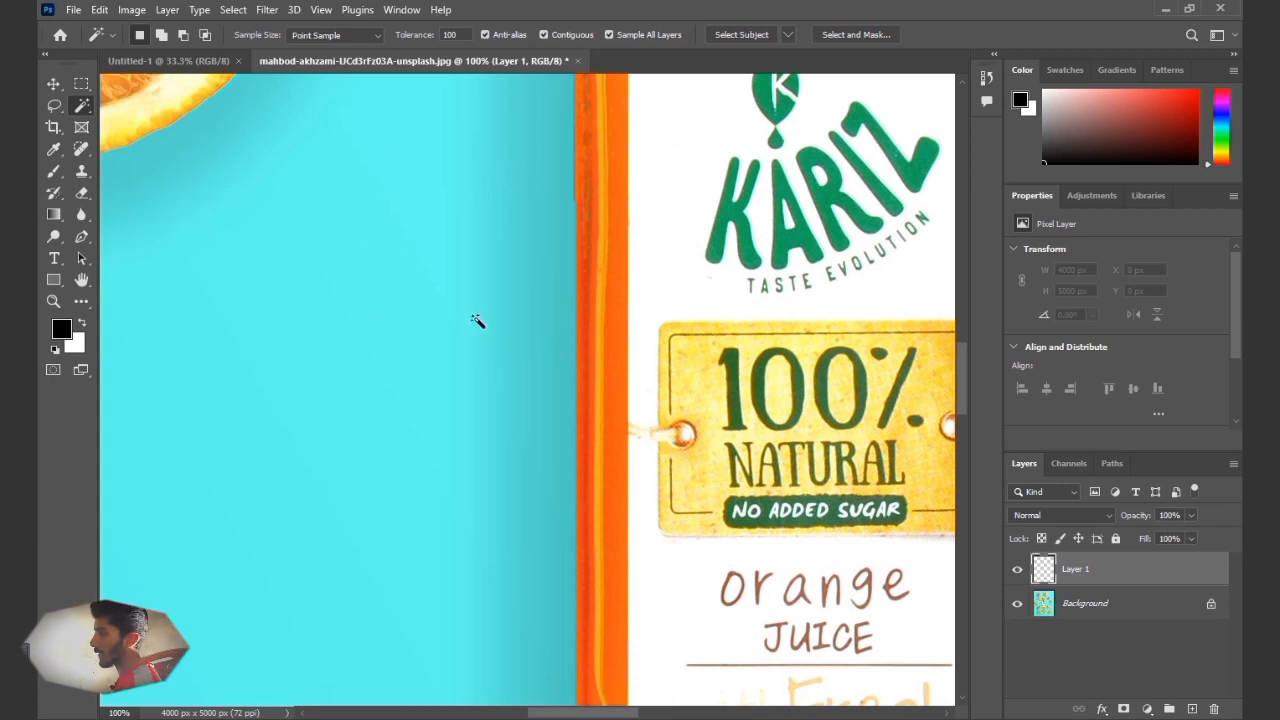
Set the Magic Wand tolerance to 0
{"action": "key", "text": "ctrl+minus"}
{"action": "key", "text": "ctrl+minus"}
{"action": "key", "text": "ctrl+minus"}
{"action": "key", "text": "ctrl+minus"}
{"action": "key", "text": "ctrl+minus"}
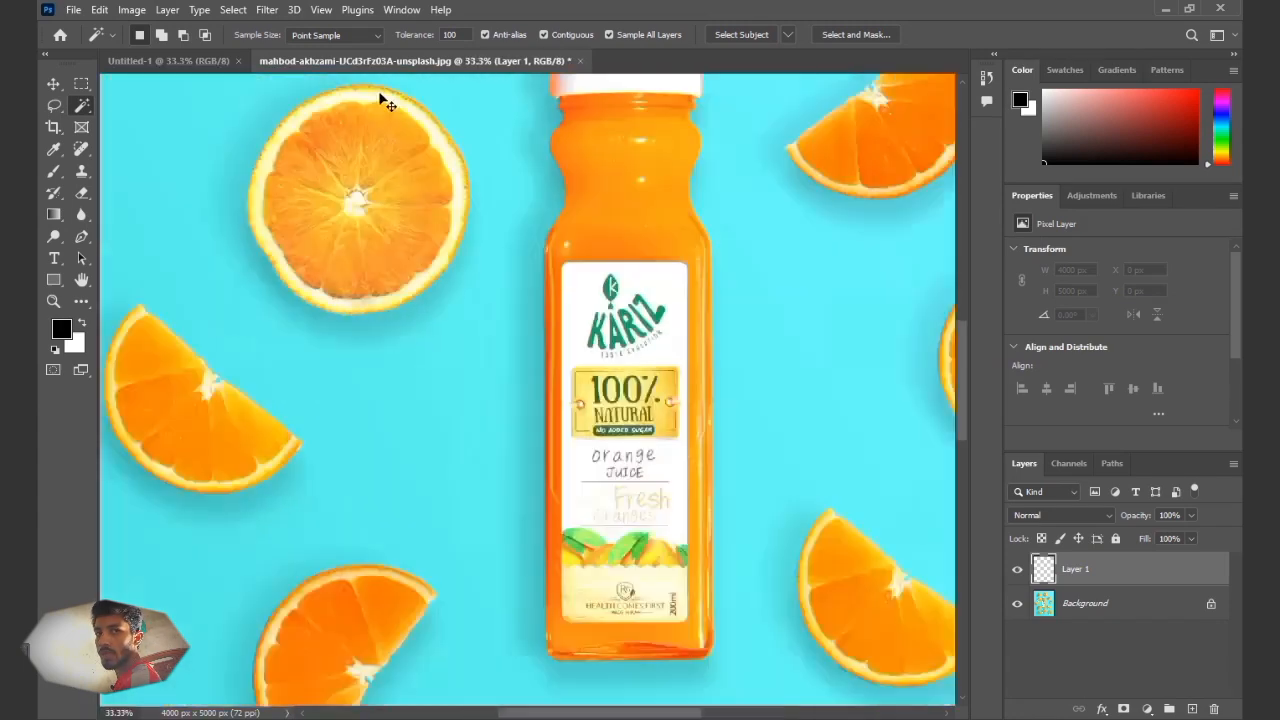
{"action": "left_click", "coordinate": [445, 34]}
{"action": "type", "text": "0"}
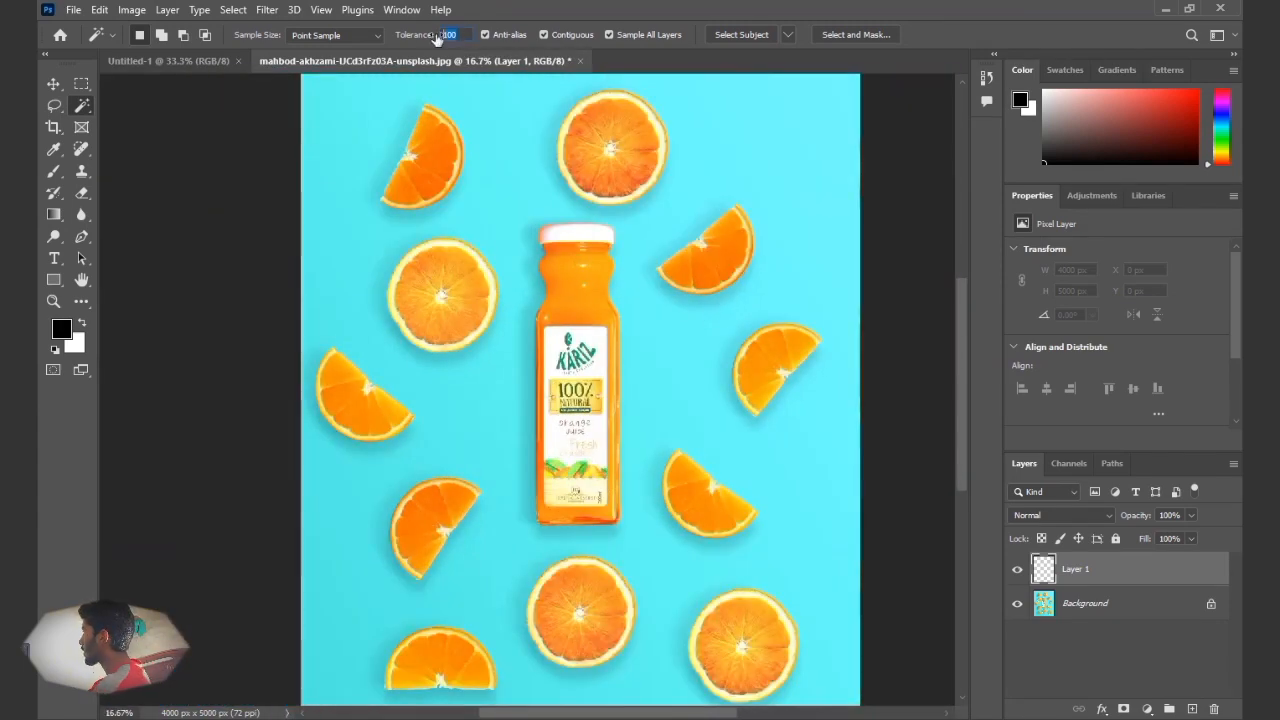
{"action": "key", "text": "Return"}
Sample the blue background with the Magic Wand at several spots around the orange slices and the bottle
{"action": "left_click_drag", "start_coordinate": [506, 272], "coordinate": [487, 256]}
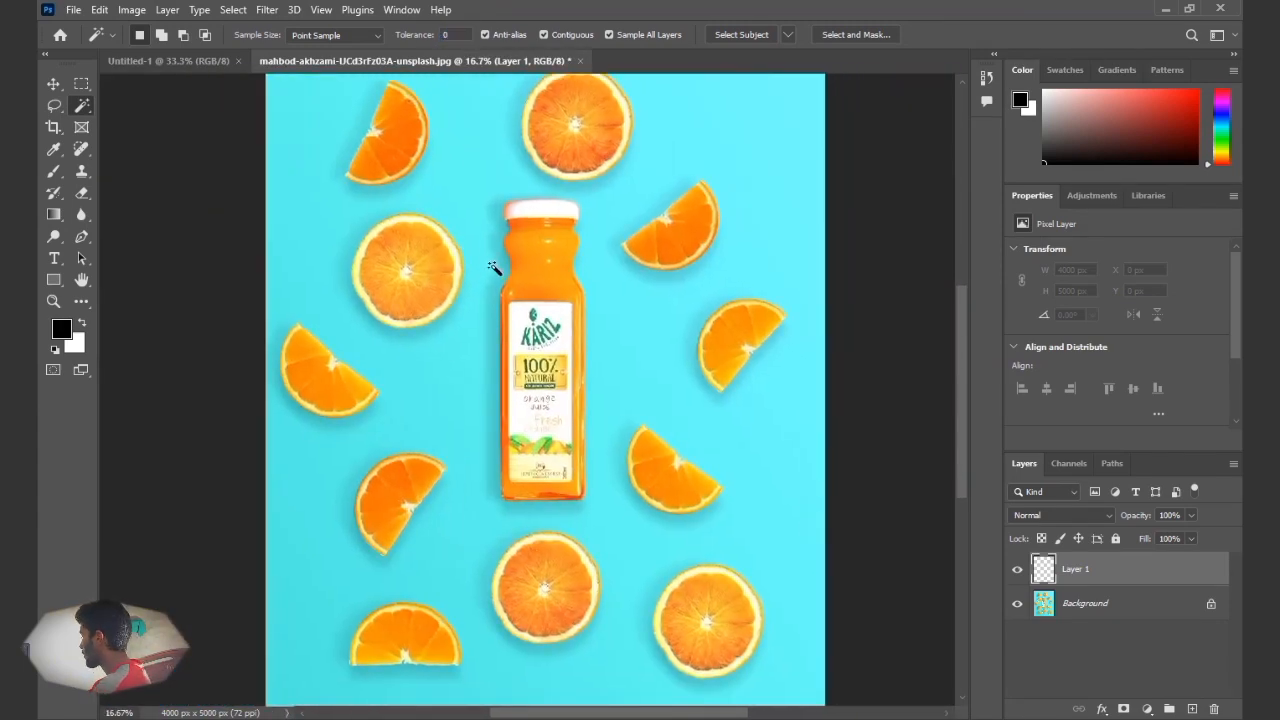
{"action": "key", "text": "ctrl+minus"}
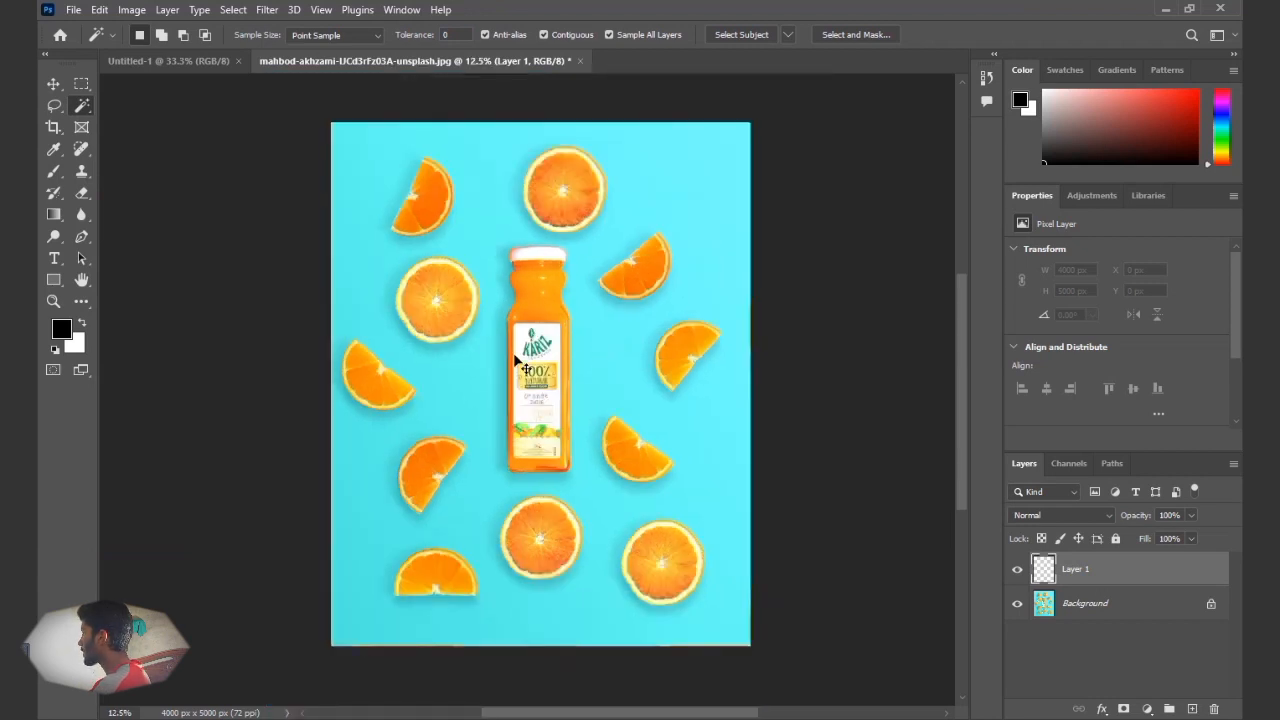
{"action": "left_click", "coordinate": [365, 257]}
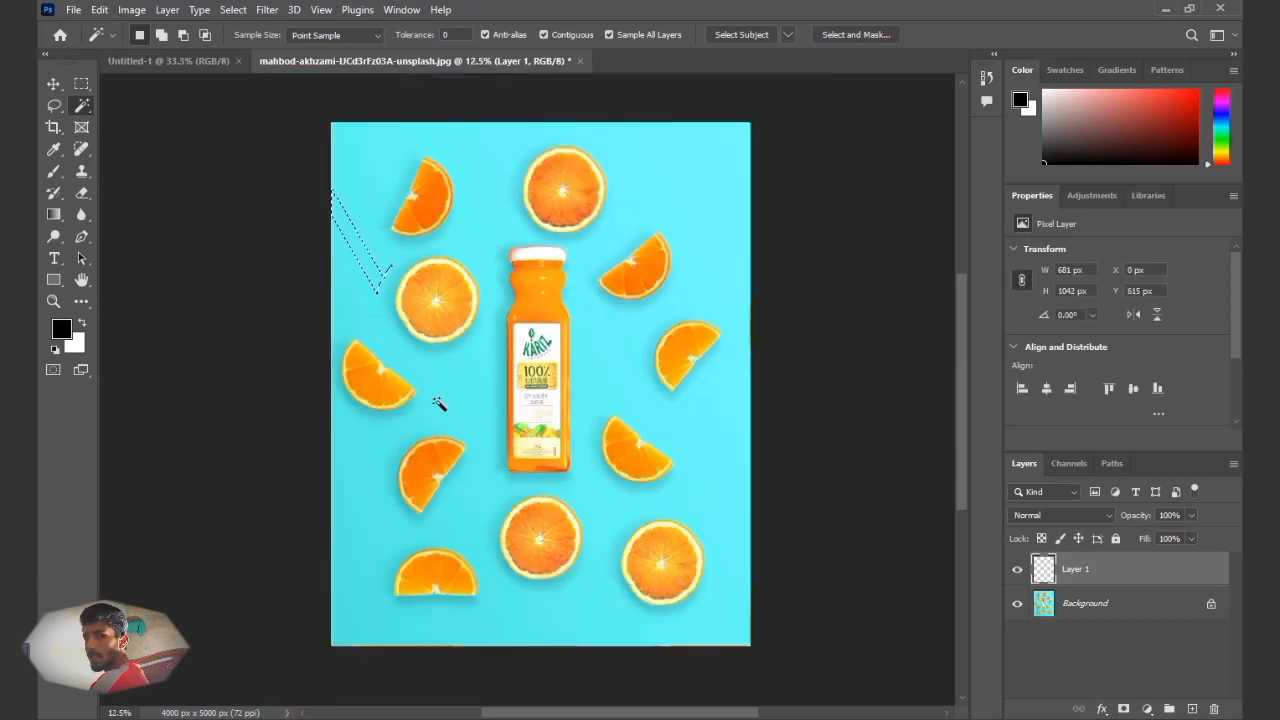
{"action": "left_click", "coordinate": [395, 430]}
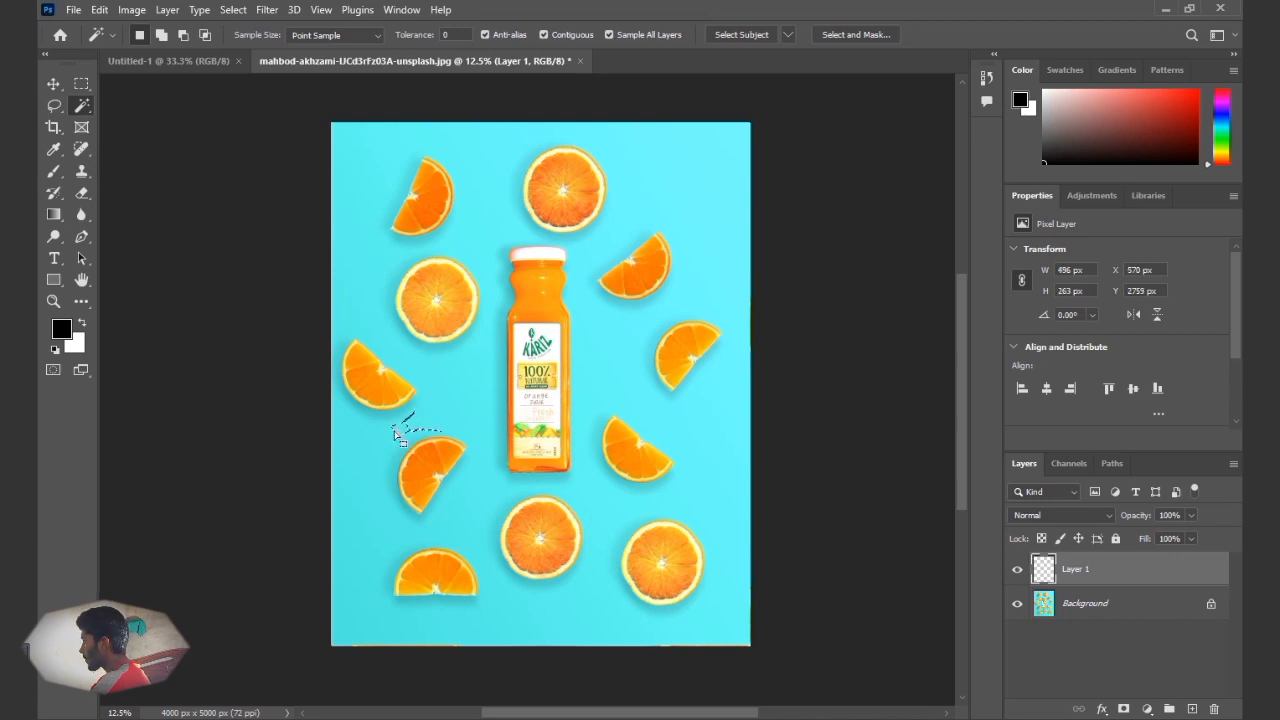
{"action": "left_click", "coordinate": [491, 505]}
{"action": "left_click", "coordinate": [603, 351]}
{"action": "left_click", "coordinate": [638, 198]}
{"action": "left_click", "coordinate": [740, 282]}
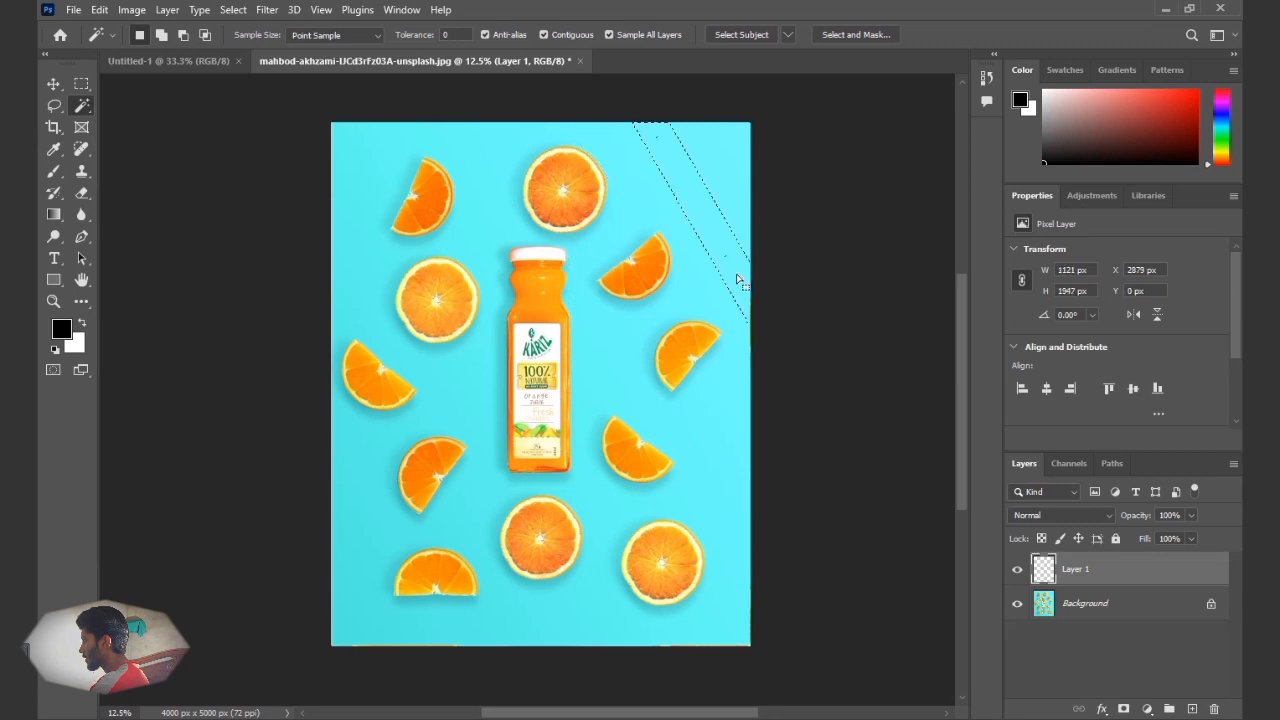
{"action": "left_click", "coordinate": [708, 449]}
{"action": "left_click", "coordinate": [573, 591]}
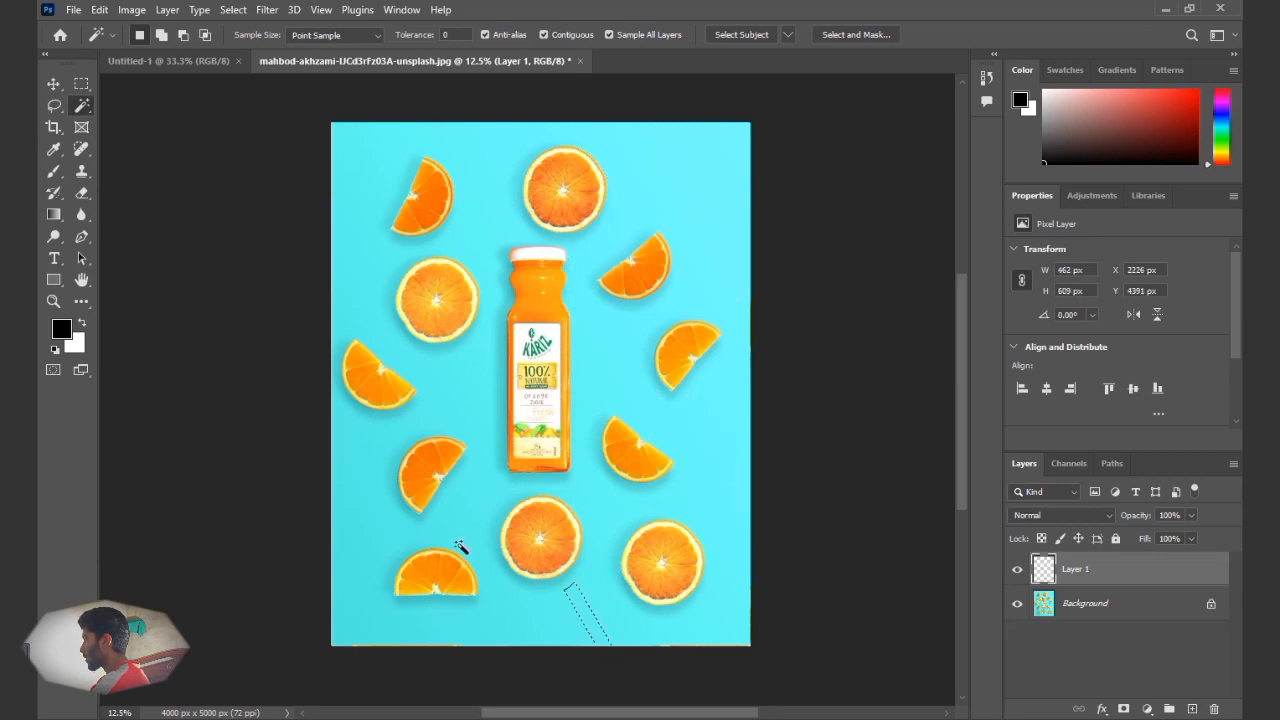
{"action": "left_click", "coordinate": [458, 534]}
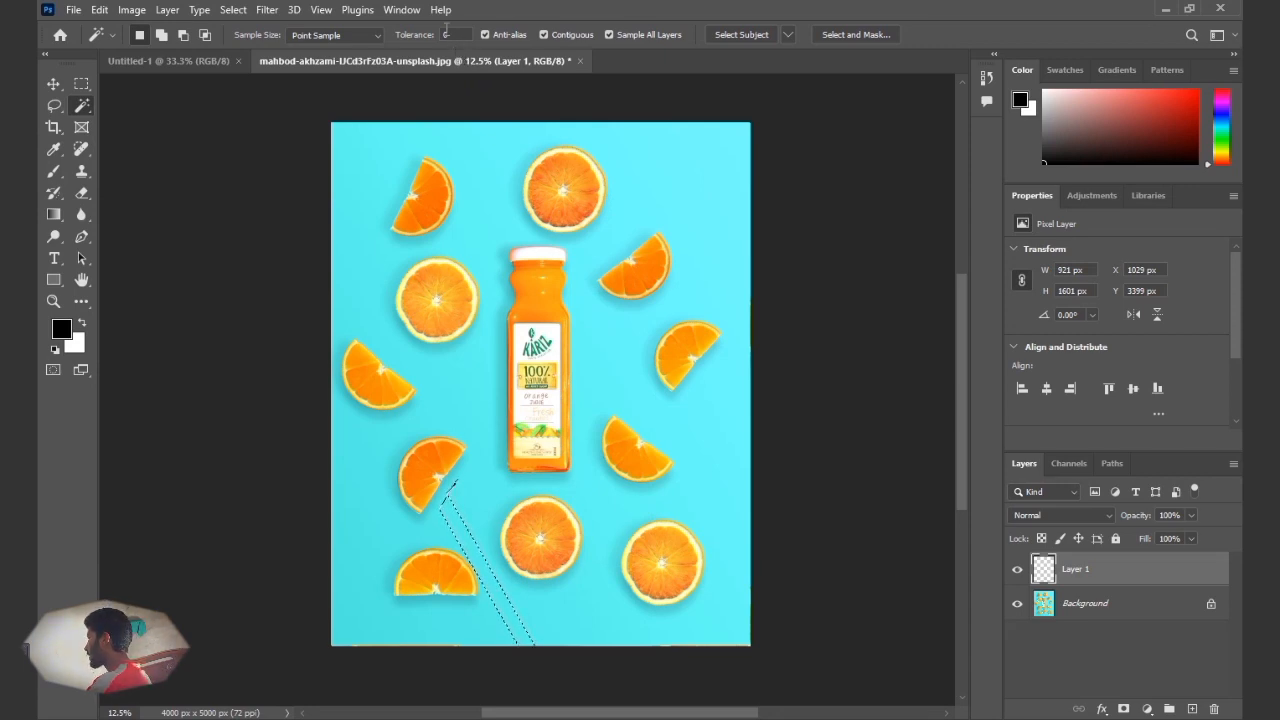
Set the tolerance to 100, select the whole blue background and clear the selection
{"action": "type", "text": "100"}
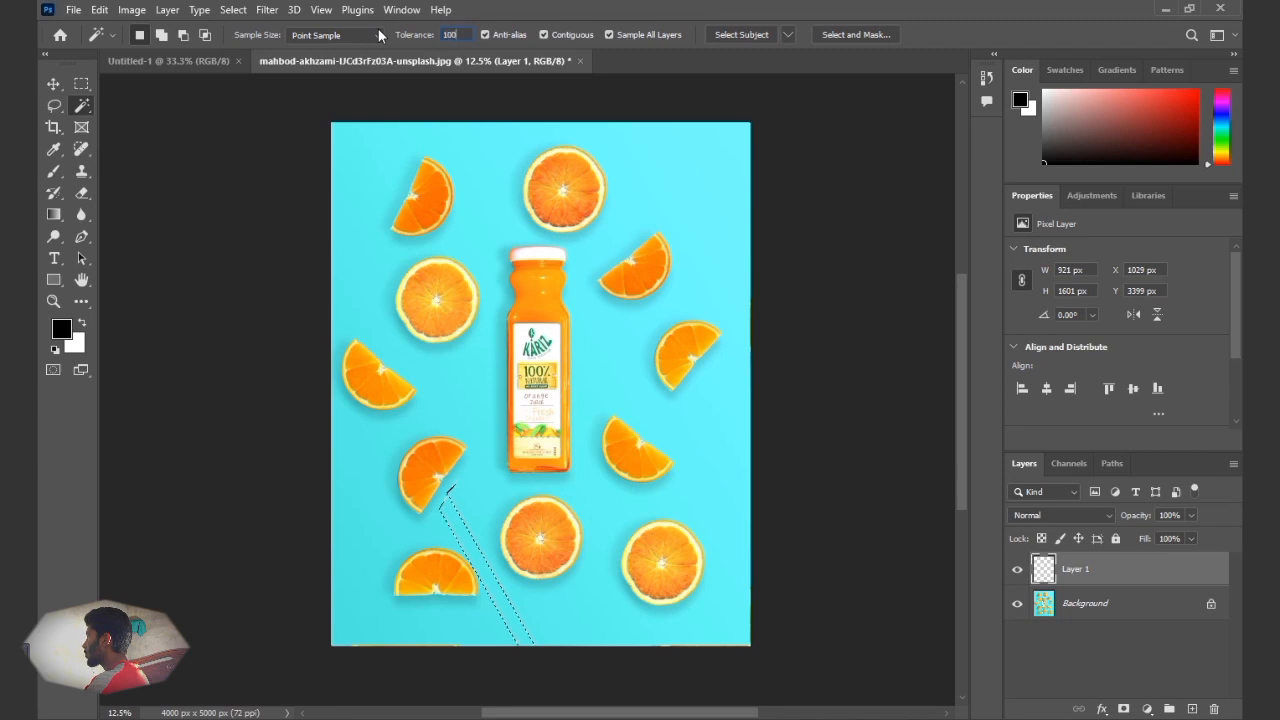
{"action": "left_click", "coordinate": [366, 254]}
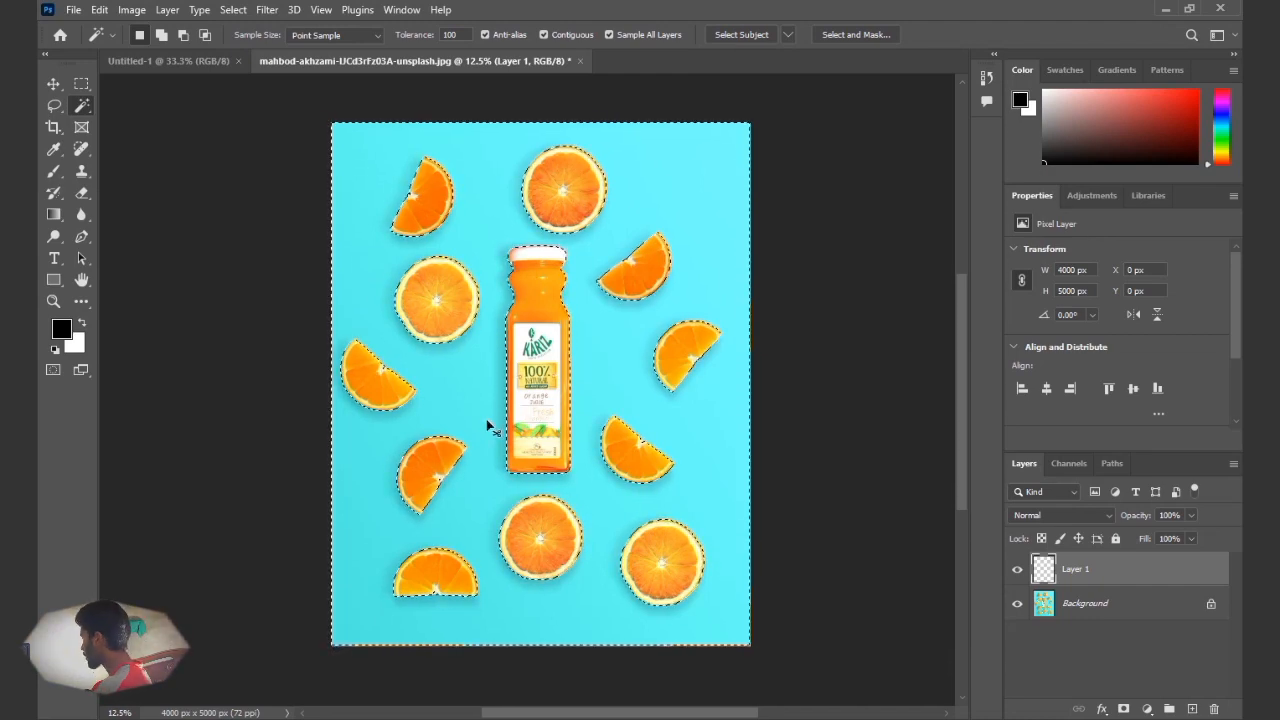
{"action": "key", "text": "ctrl+d"}
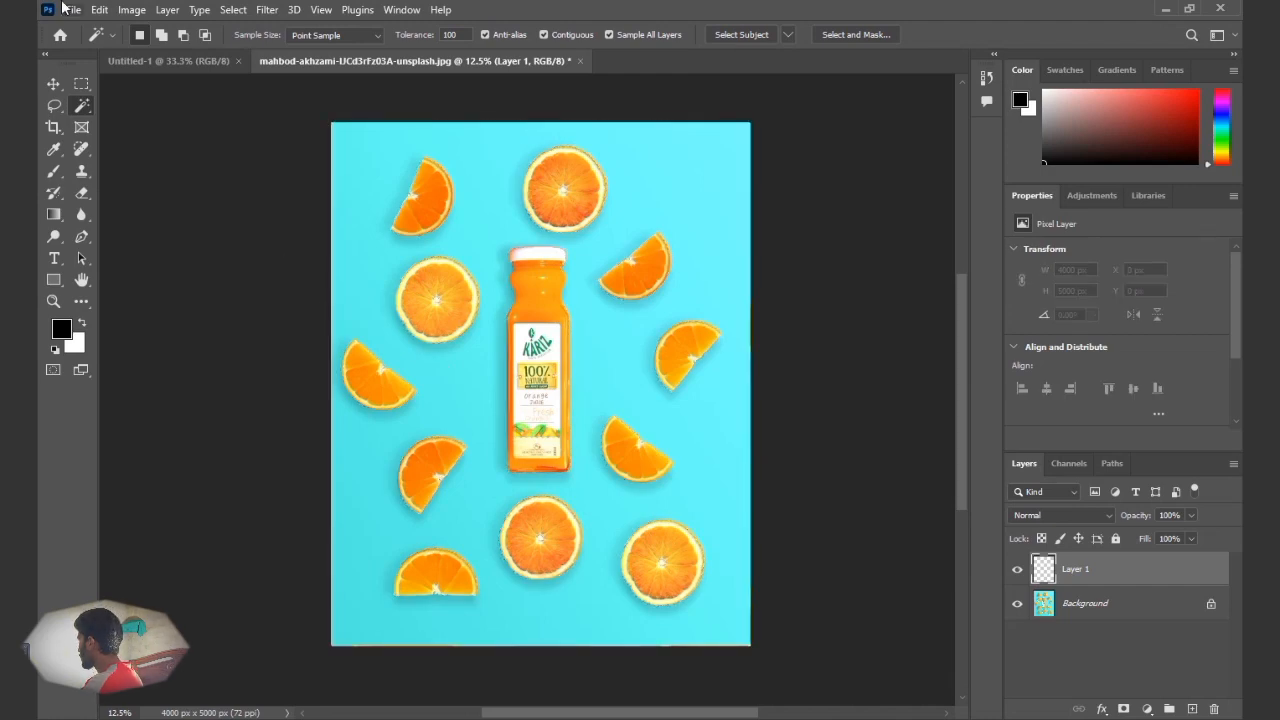
Open the mixed vegetables photo from the Food folder in New Collection
{"action": "left_click", "coordinate": [73, 9]}
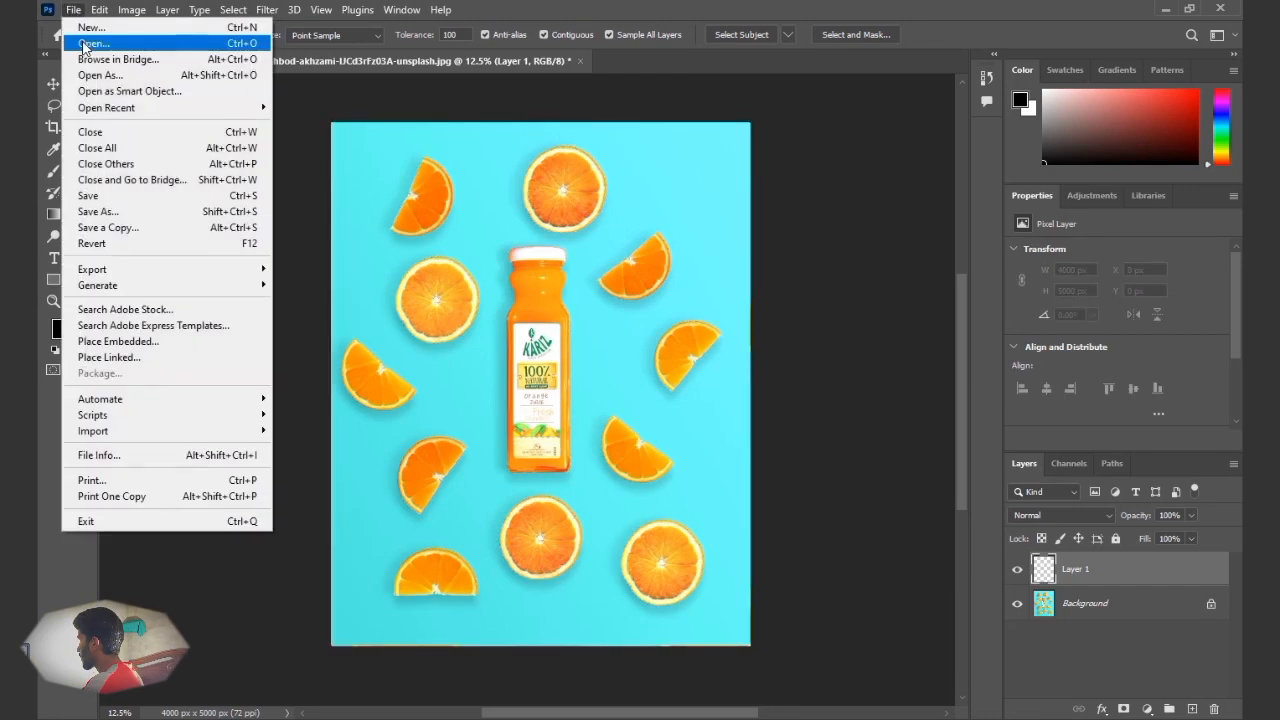
{"action": "left_click", "coordinate": [92, 53]}
{"action": "left_click", "coordinate": [232, 268]}
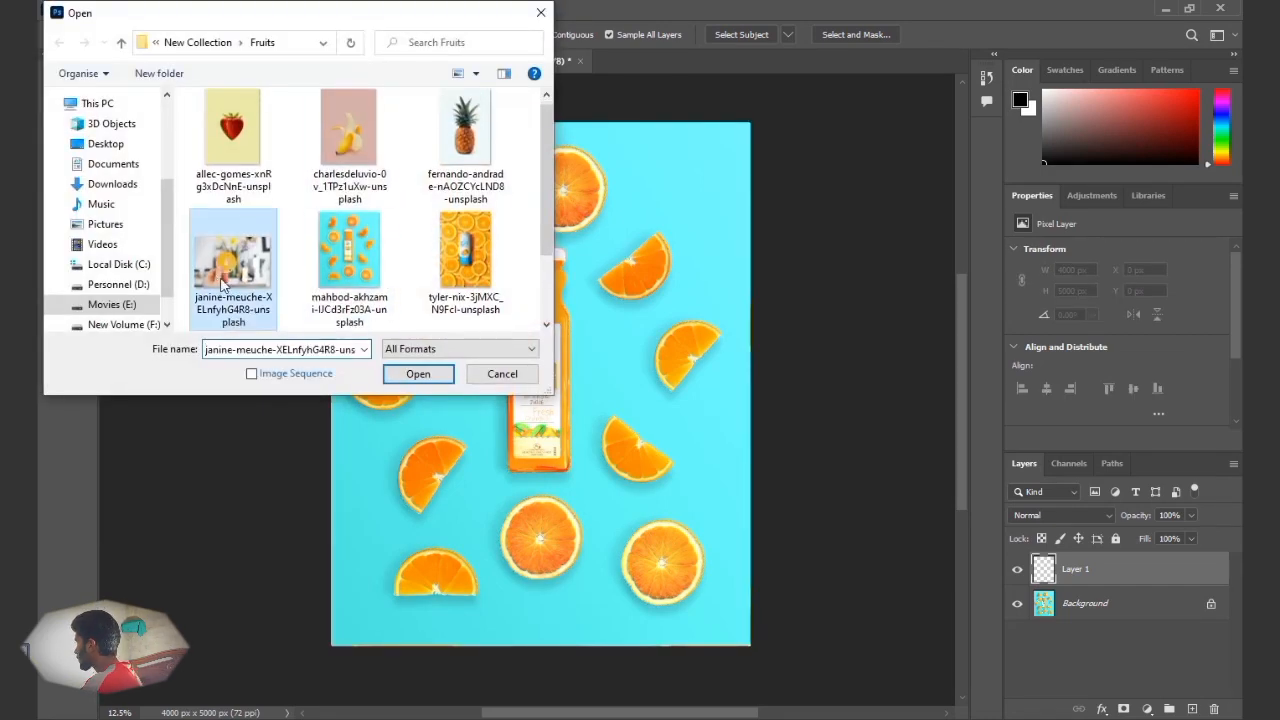
{"action": "scroll", "coordinate": [378, 262], "scroll_direction": "down", "scroll_amount": 1}
{"action": "scroll", "coordinate": [316, 267], "scroll_direction": "up", "scroll_amount": 1}
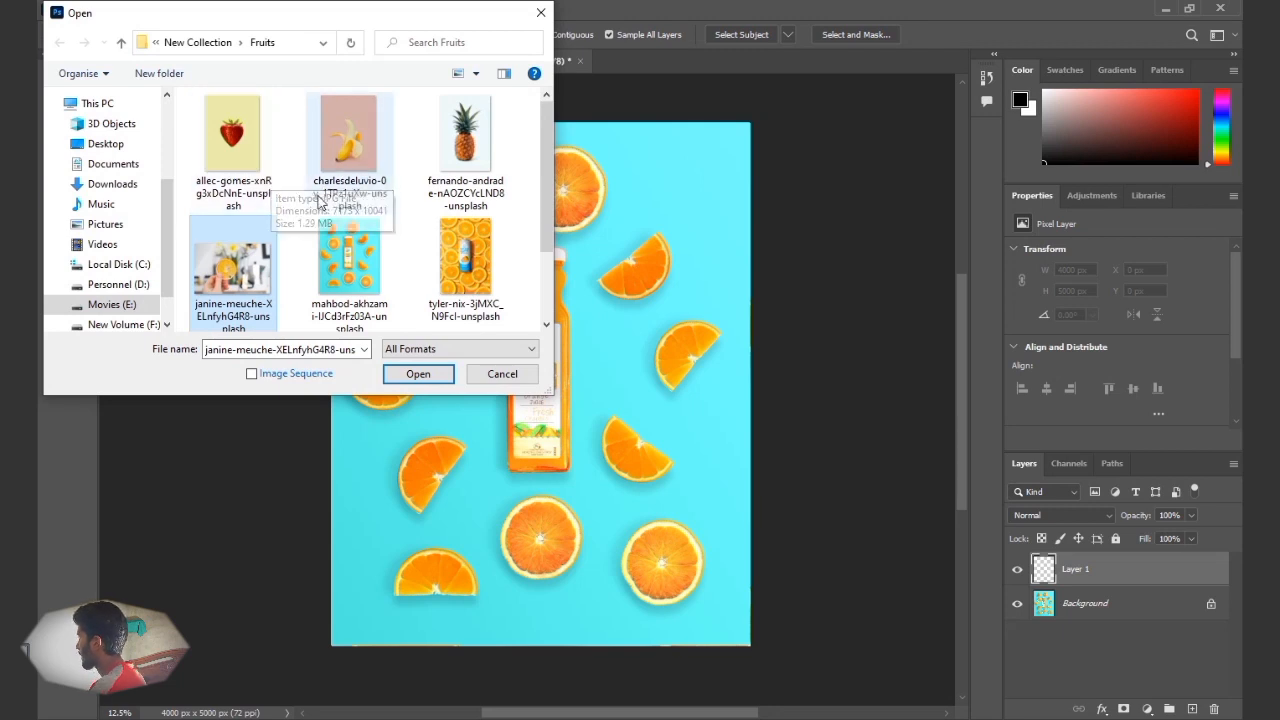
{"action": "left_click", "coordinate": [319, 197]}
{"action": "key", "text": "BackSpace"}
{"action": "key", "text": "Up"}
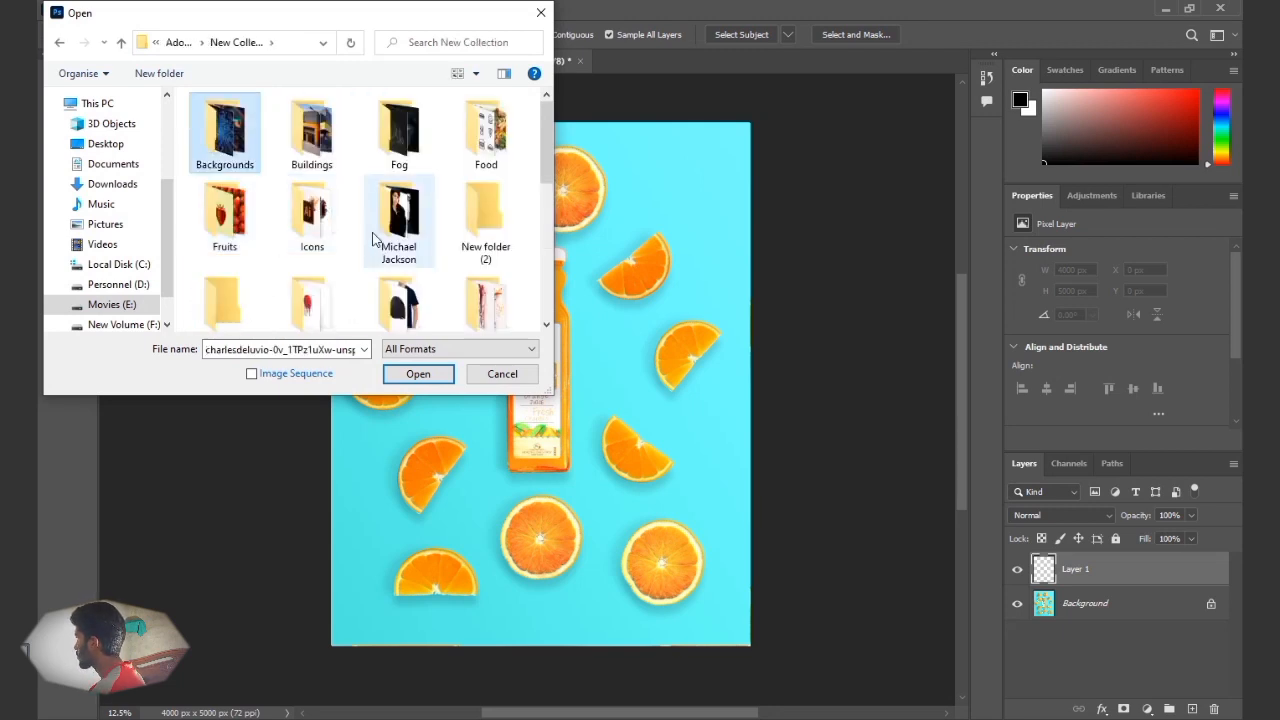
{"action": "key", "text": "Right"}
{"action": "key", "text": "Right"}
{"action": "key", "text": "Right"}
{"action": "key", "text": "Return"}
{"action": "scroll", "coordinate": [340, 250], "scroll_direction": "down", "scroll_amount": 5}
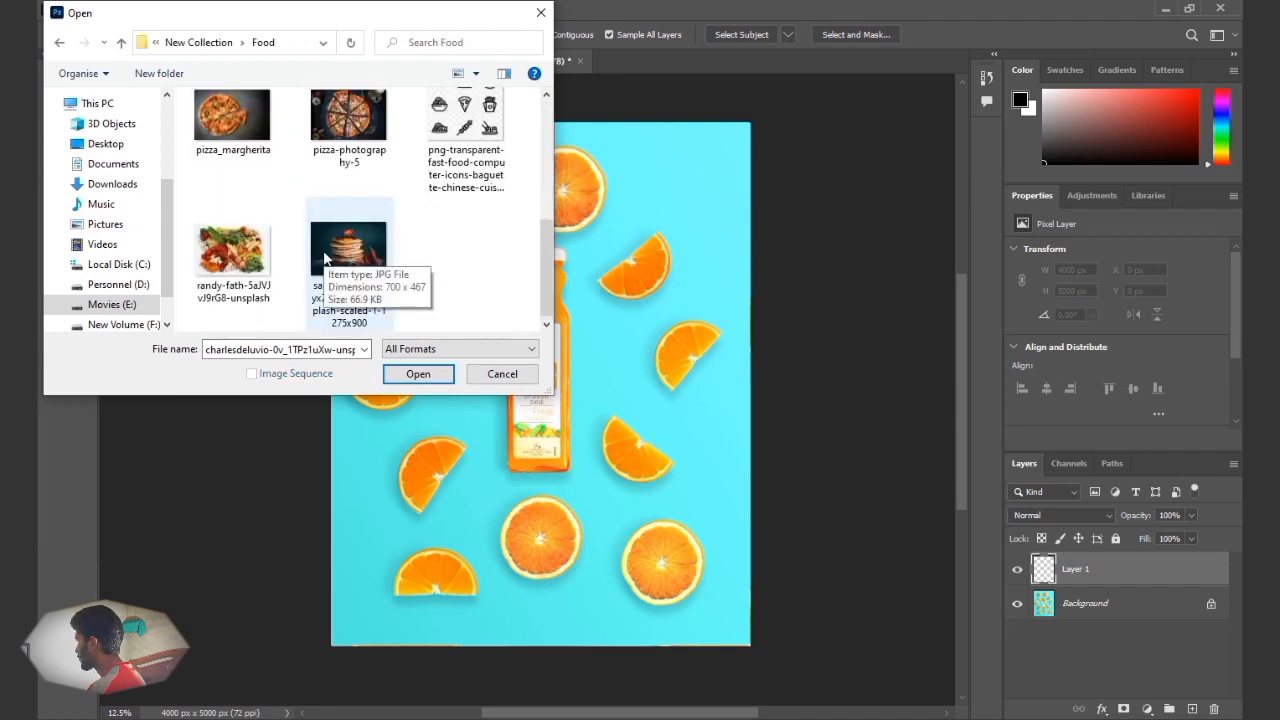
{"action": "left_click", "coordinate": [232, 250]}
{"action": "left_click", "coordinate": [416, 375]}
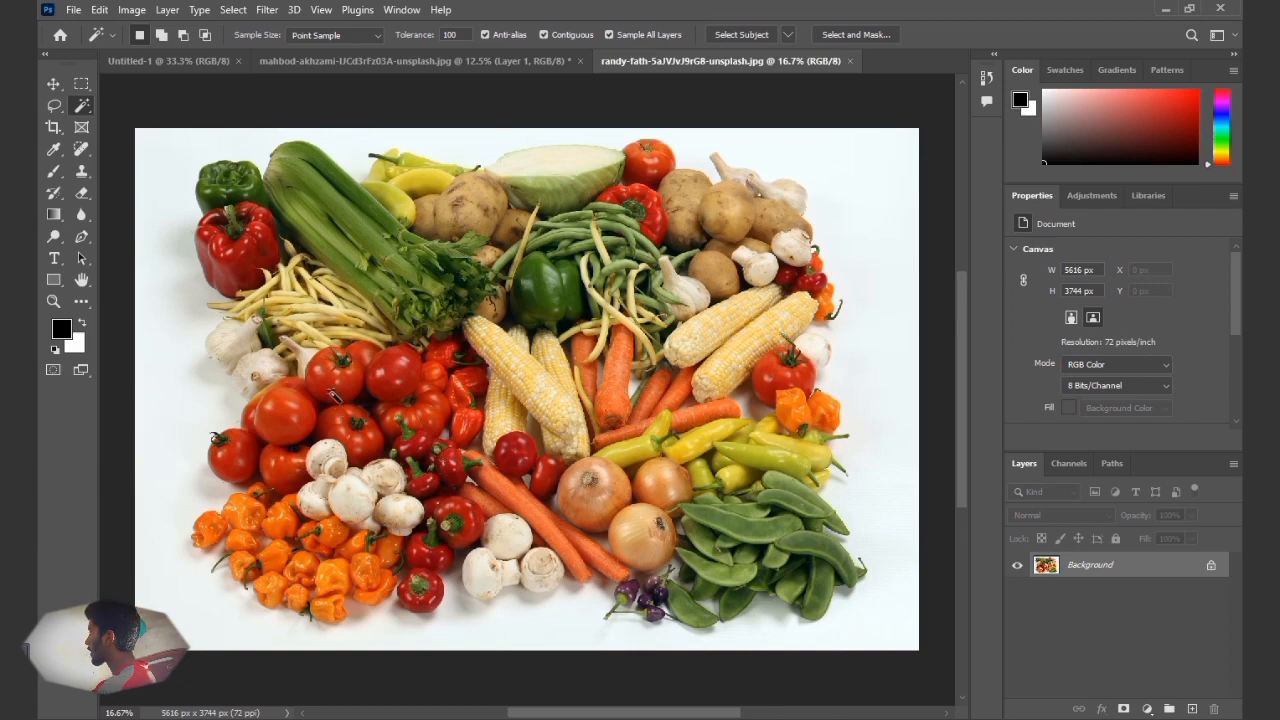
Select the red tomatoes in the vegetables photo with the Magic Wand at tolerance 100
{"action": "key", "text": "ctrl+plus"}
{"action": "key", "text": "ctrl+plus"}
{"action": "key", "text": "ctrl+plus"}
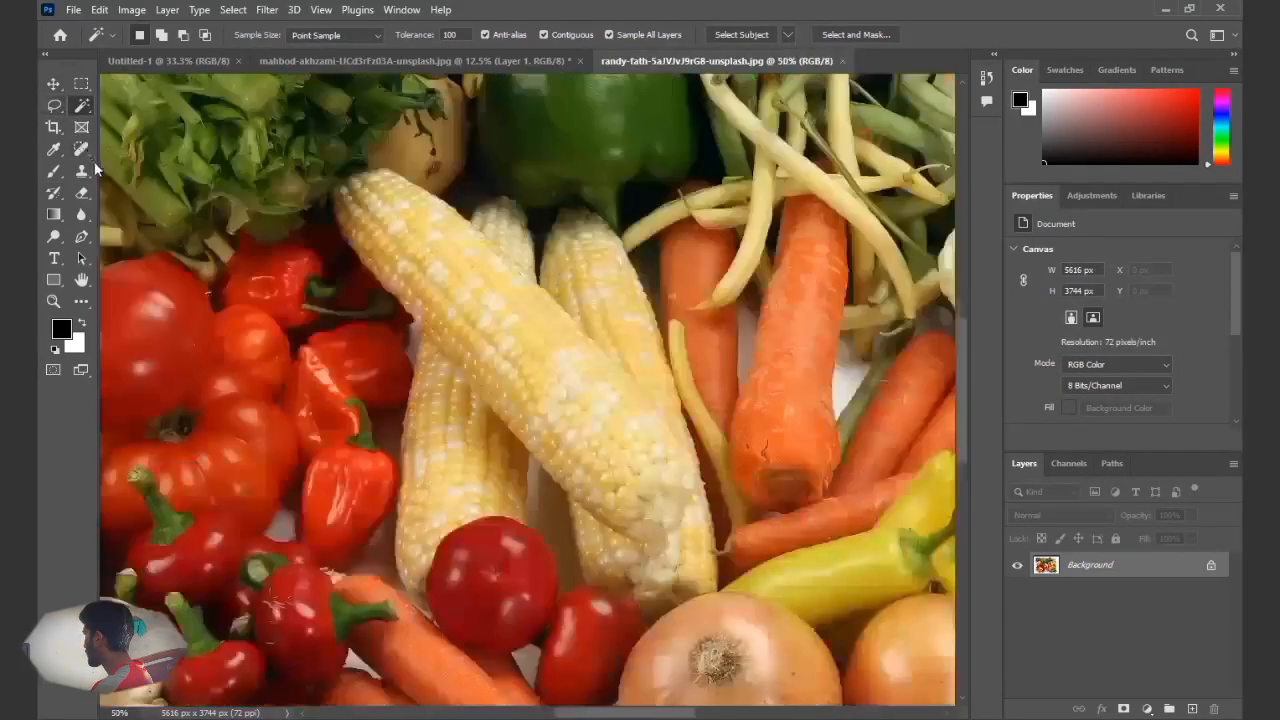
{"action": "left_click_drag", "start_coordinate": [214, 380], "coordinate": [534, 362]}
{"action": "left_click_drag", "start_coordinate": [429, 486], "coordinate": [567, 326]}
{"action": "left_click", "coordinate": [383, 380]}
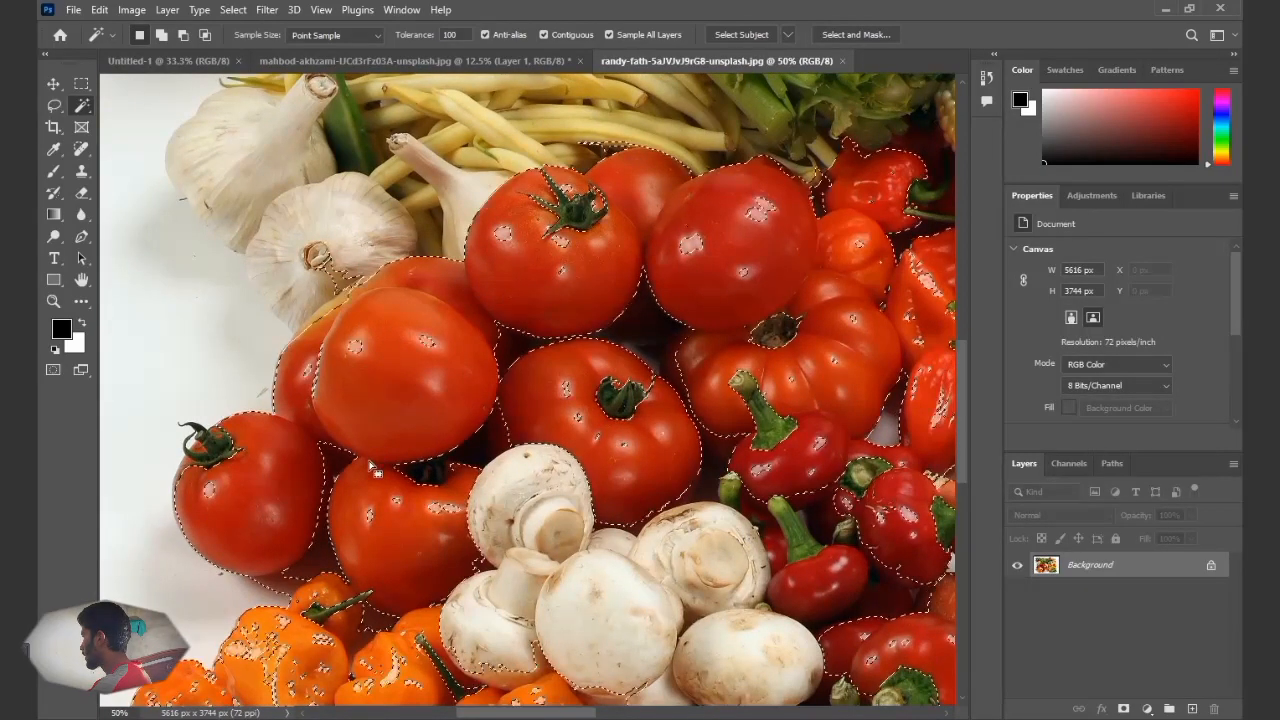
Examine how far the tomato selection extends over the neighbouring peppers, carrots and onions
{"action": "key", "text": "ctrl+minus"}
{"action": "key", "text": "ctrl+minus"}
{"action": "key", "text": "ctrl+minus"}
{"action": "key", "text": "ctrl+minus"}
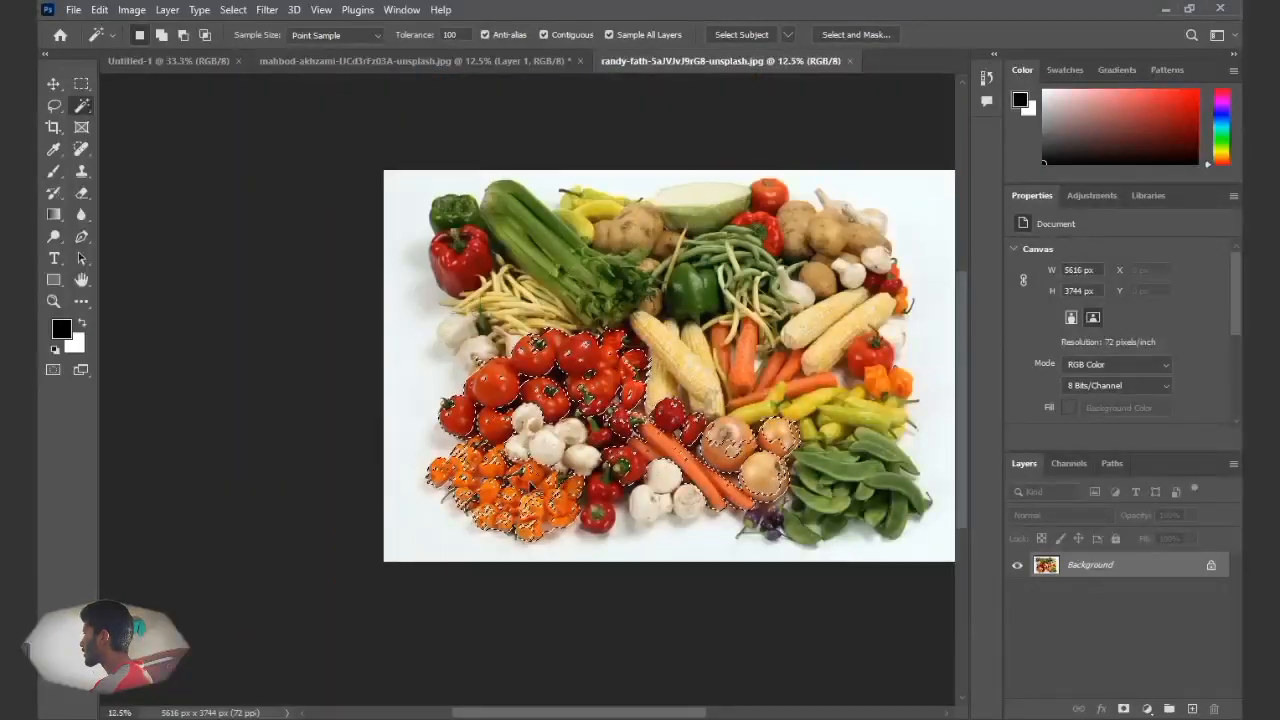
{"action": "left_click_drag", "start_coordinate": [680, 497], "coordinate": [542, 537]}
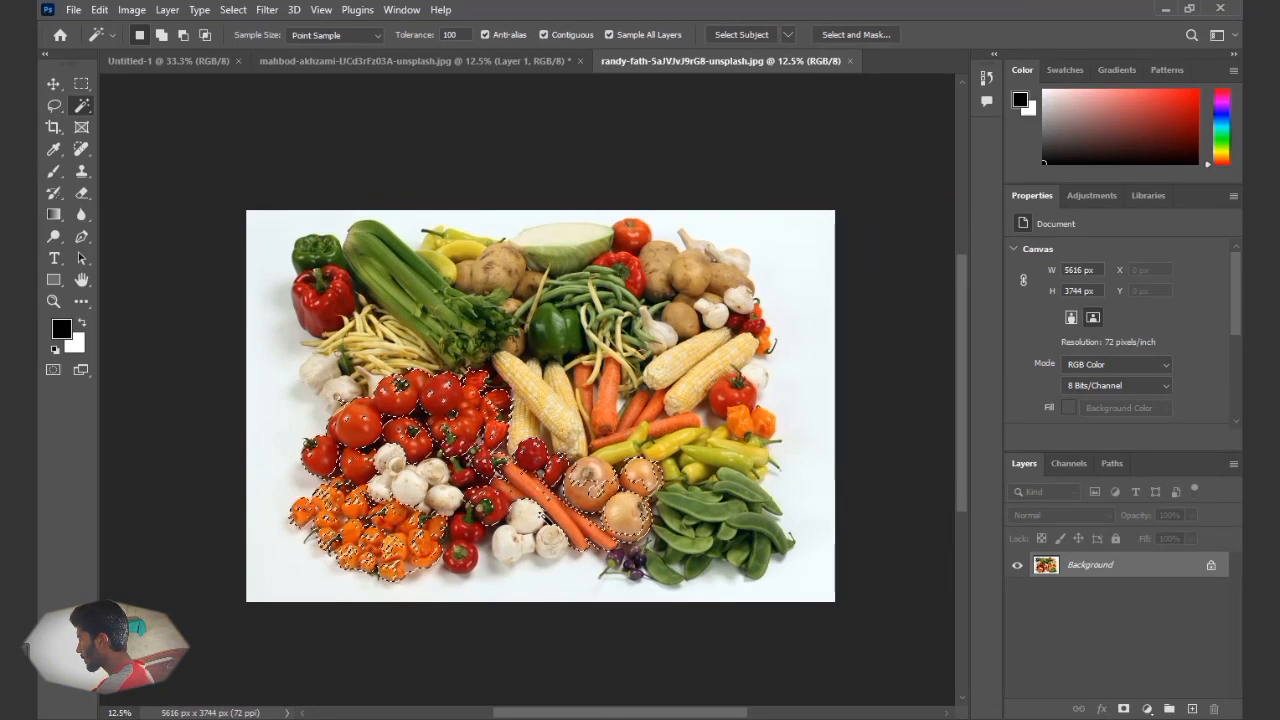
{"action": "scroll", "coordinate": [619, 508], "scroll_direction": "up", "scroll_amount": 2}
{"action": "scroll", "coordinate": [508, 455], "scroll_direction": "up", "scroll_amount": 2}
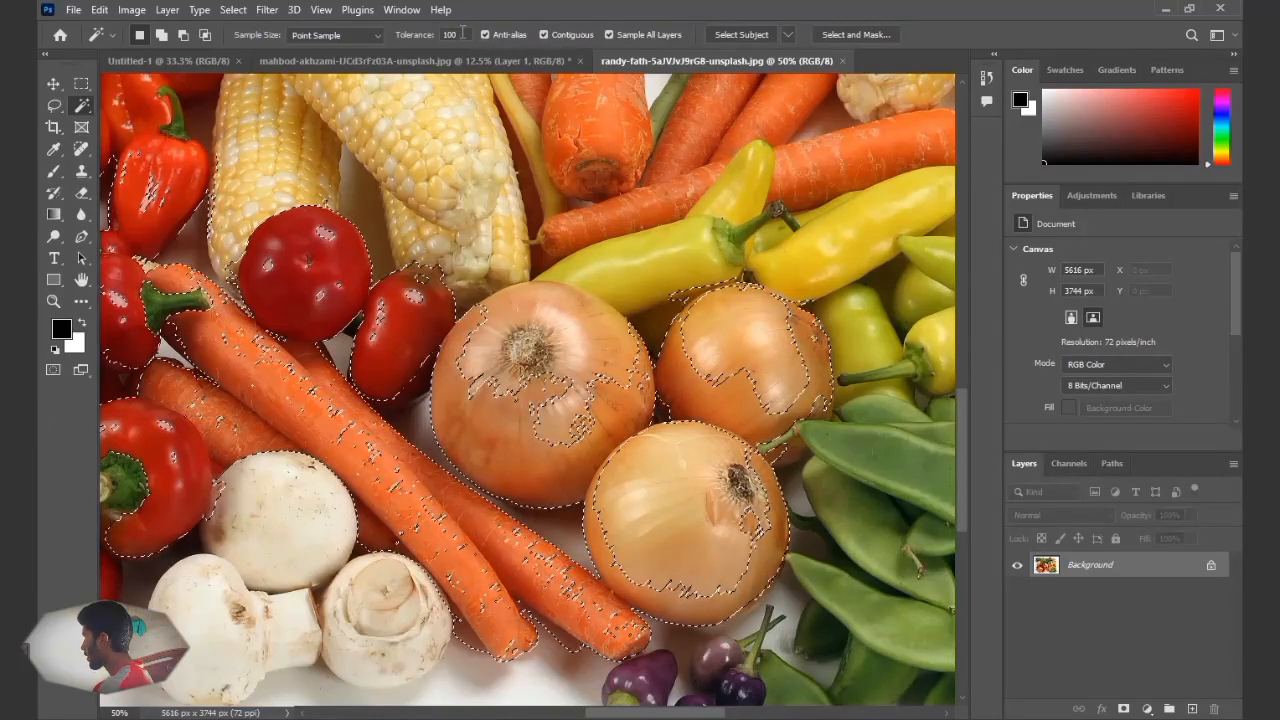
Clear the selection and select the tomato beside the garlic with the tolerance set to 25
{"action": "key", "text": "ctrl+d"}
{"action": "key", "text": "ctrl+minus"}
{"action": "key", "text": "ctrl+minus"}
{"action": "key", "text": "ctrl+minus"}
{"action": "key", "text": "ctrl+minus"}
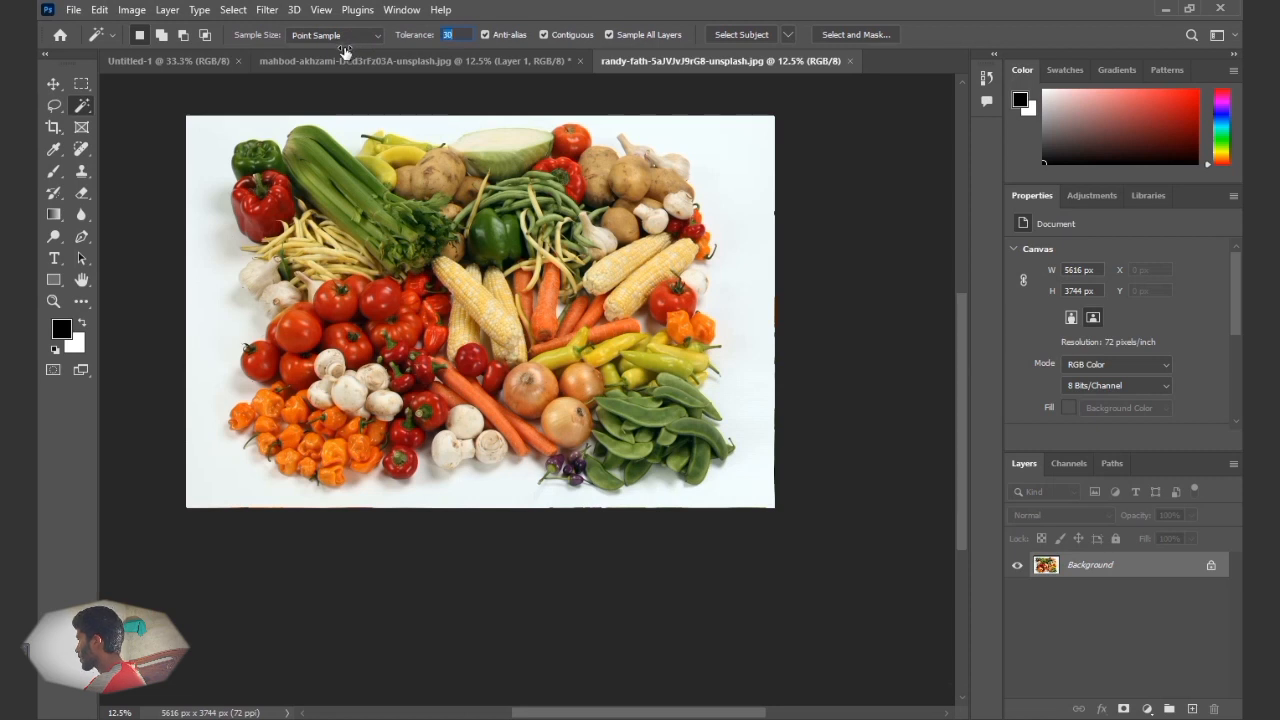
{"action": "key", "text": "Return"}
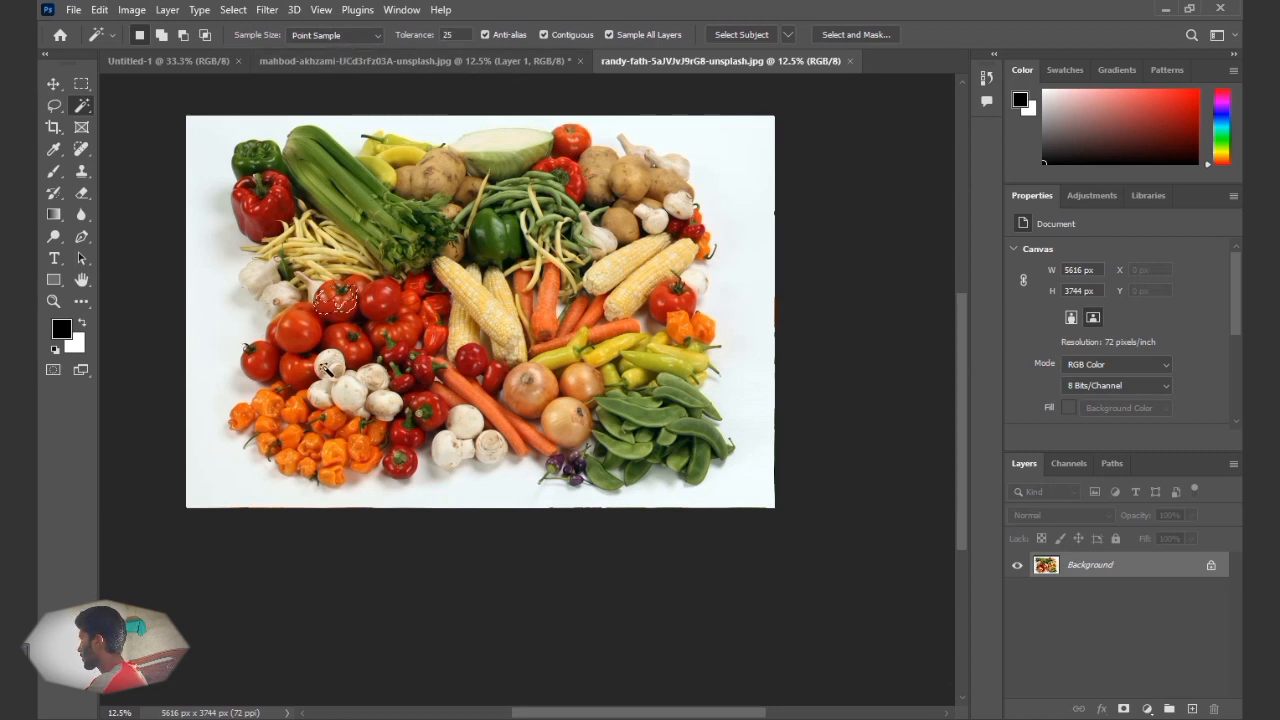
{"action": "key", "text": "ctrl+plus"}
{"action": "key", "text": "ctrl+plus"}
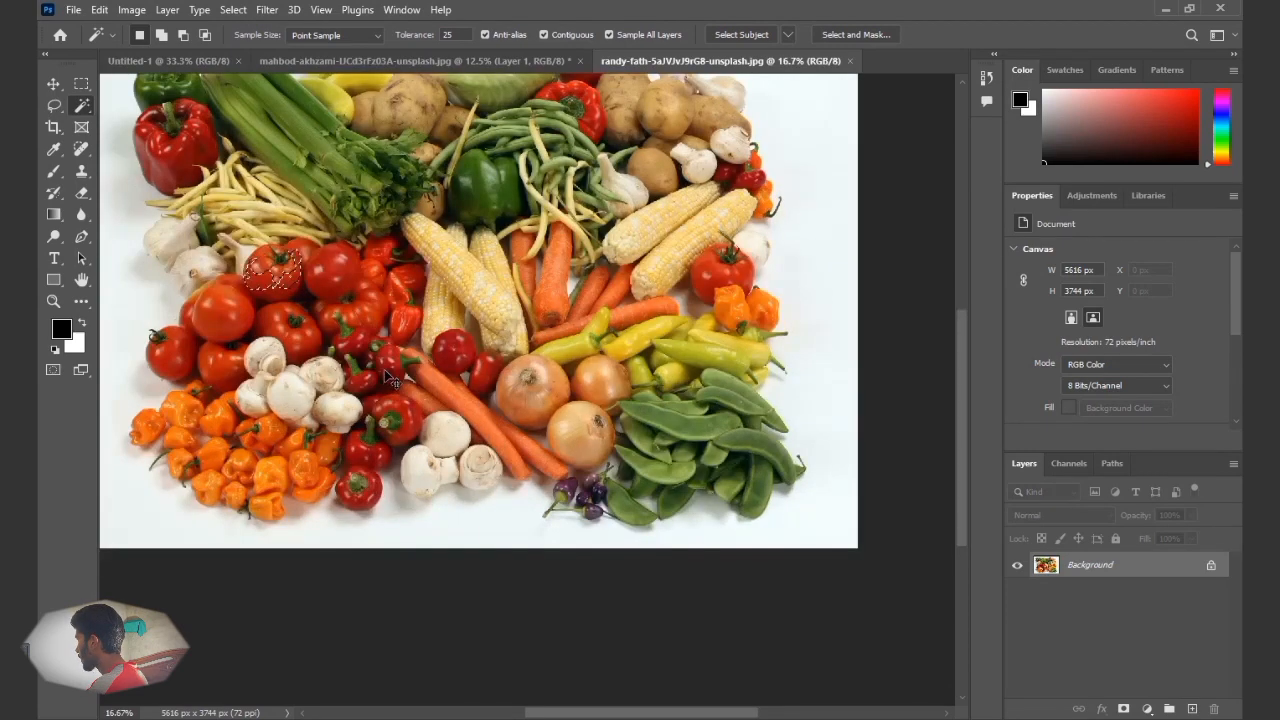
Clear the selection and select the tomatoes again with the tolerance set to 44
{"action": "key", "text": "ctrl+d"}
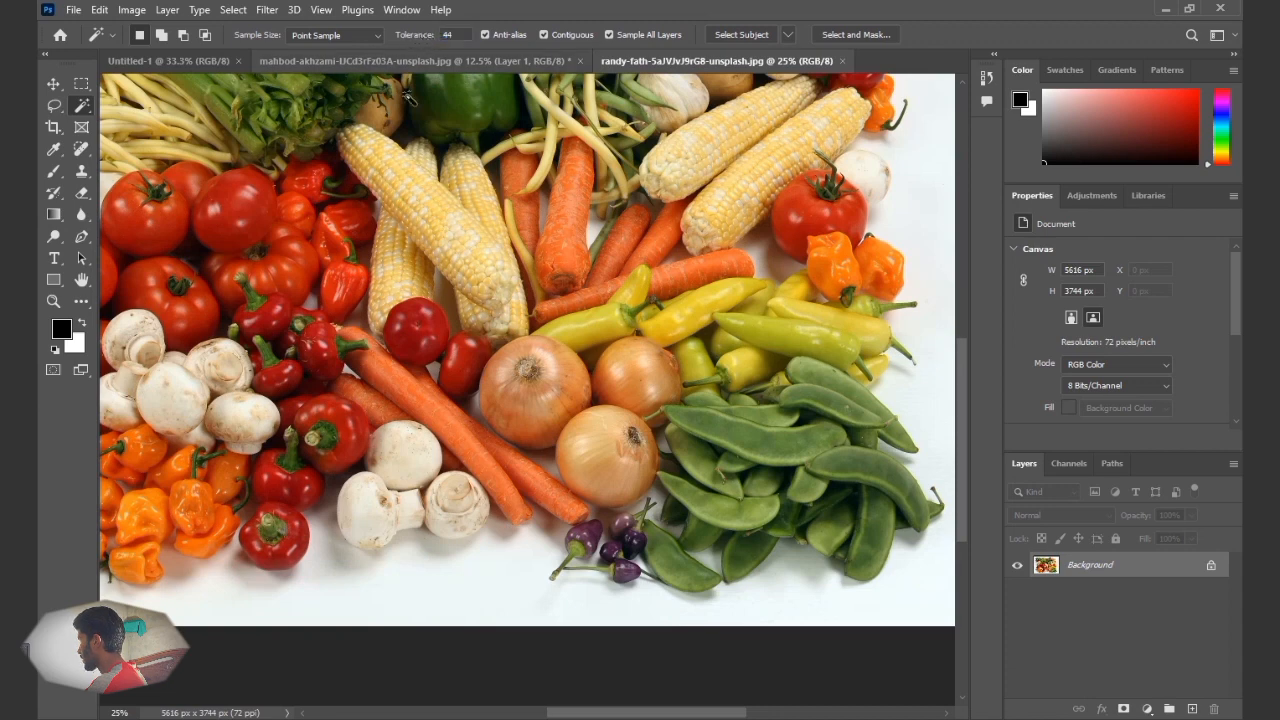
{"action": "left_click_drag", "start_coordinate": [340, 206], "coordinate": [478, 205]}
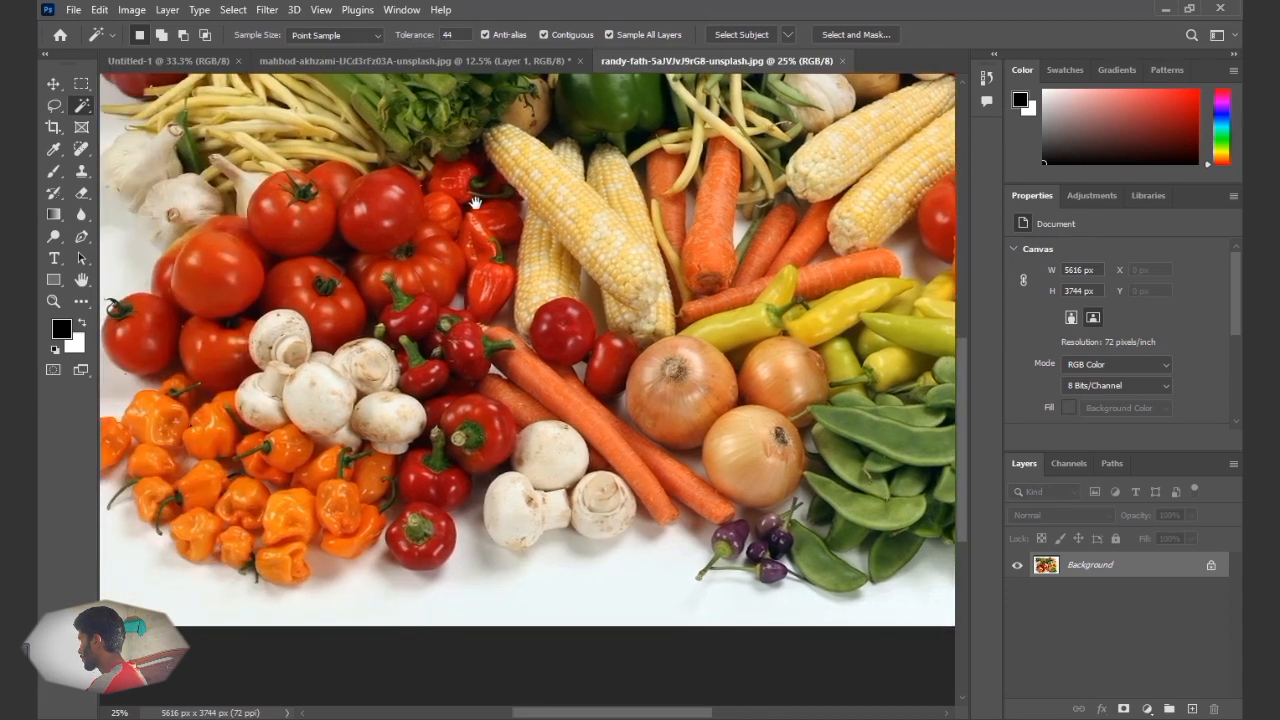
{"action": "left_click", "coordinate": [360, 233]}
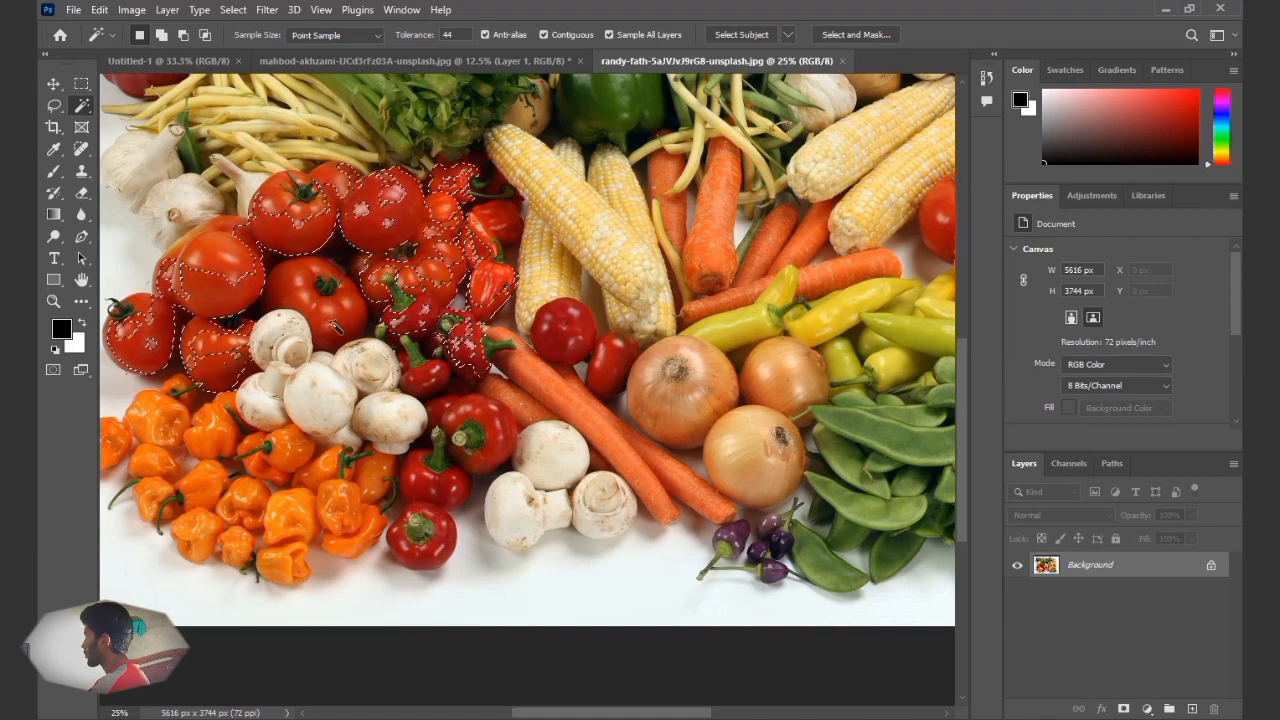
Examine the extent of the tomato selection made at tolerance 44, both close up and across the whole photo
{"action": "key", "text": "ctrl+minus"}
{"action": "key", "text": "ctrl+minus"}
{"action": "key", "text": "ctrl+minus"}
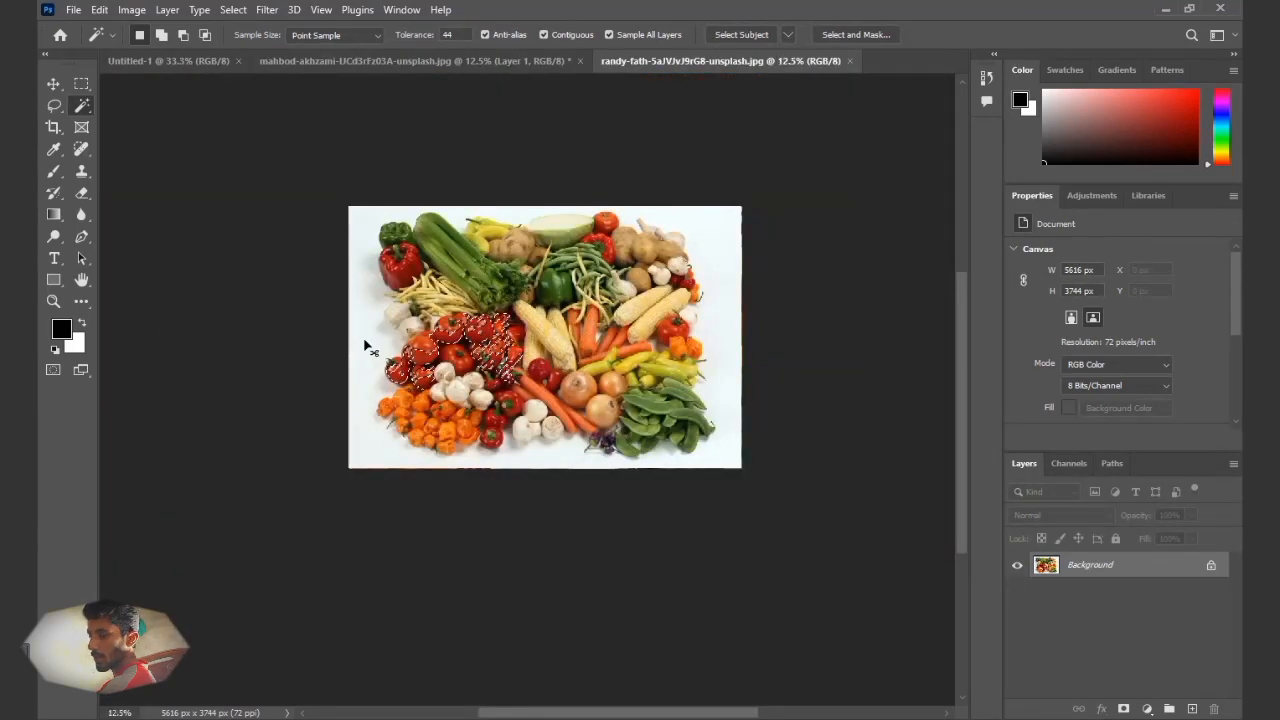
{"action": "key", "text": "ctrl+plus"}
{"action": "key", "text": "ctrl+plus"}
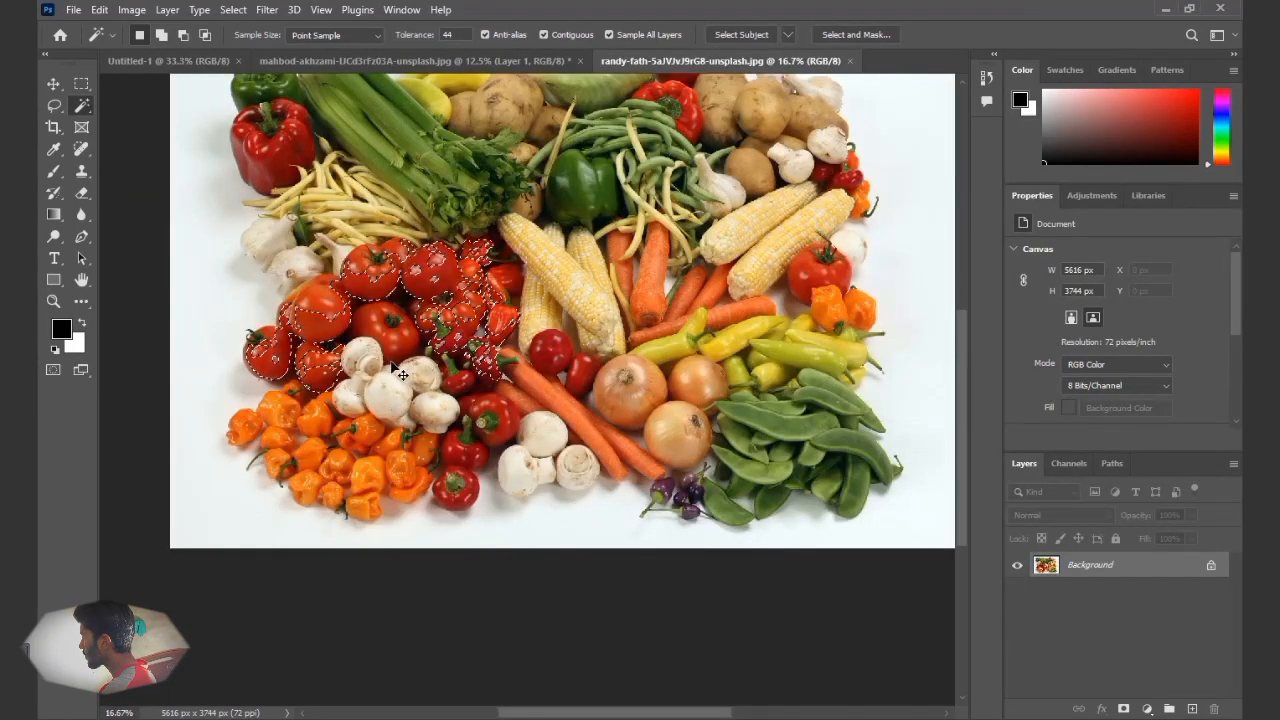
{"action": "key", "text": "ctrl+minus"}
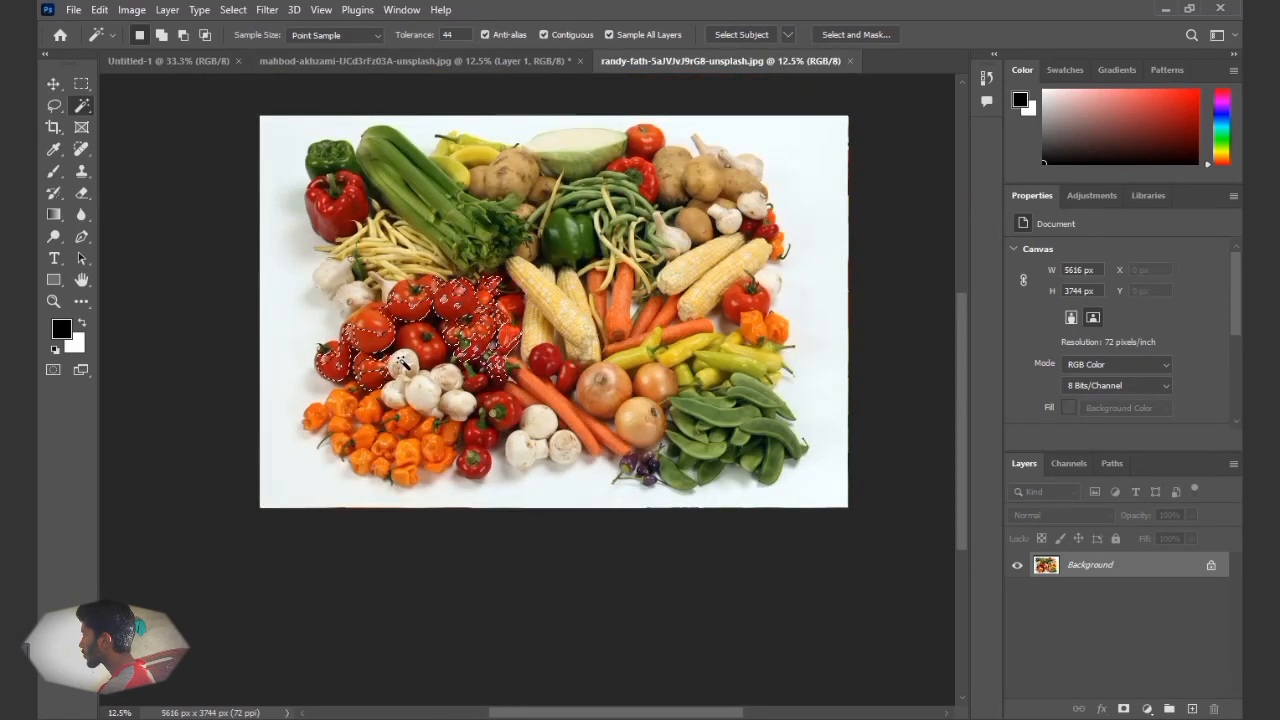
{"action": "key", "text": "ctrl+minus"}
{"action": "key", "text": "ctrl+plus"}
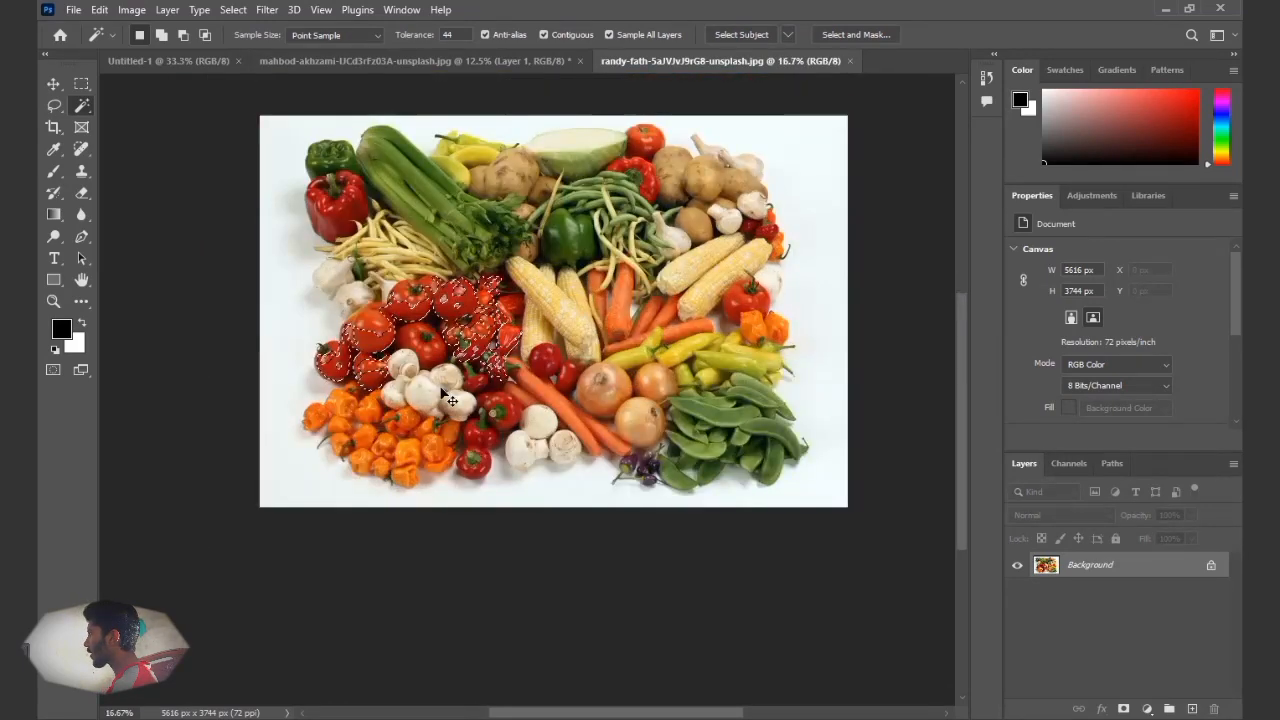
{"action": "key", "text": "ctrl+plus"}
{"action": "key", "text": "ctrl+plus"}
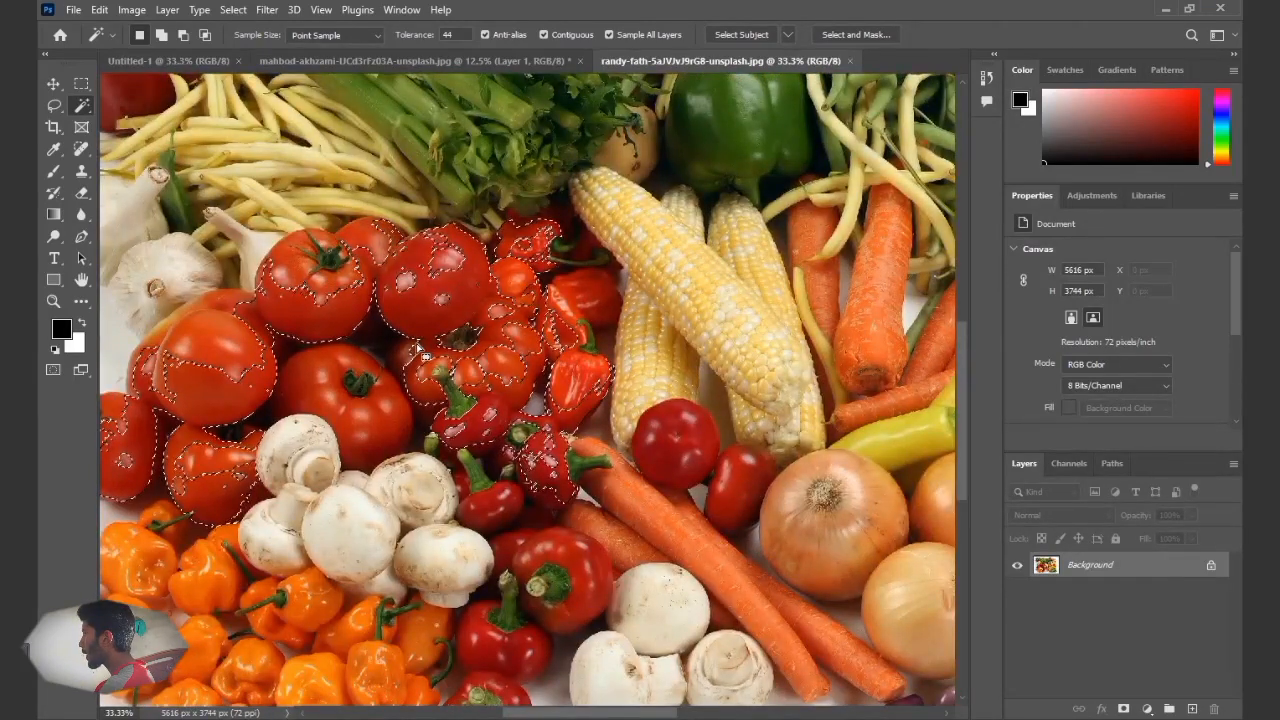
{"action": "key", "text": "ctrl+minus"}
{"action": "key", "text": "ctrl+minus"}
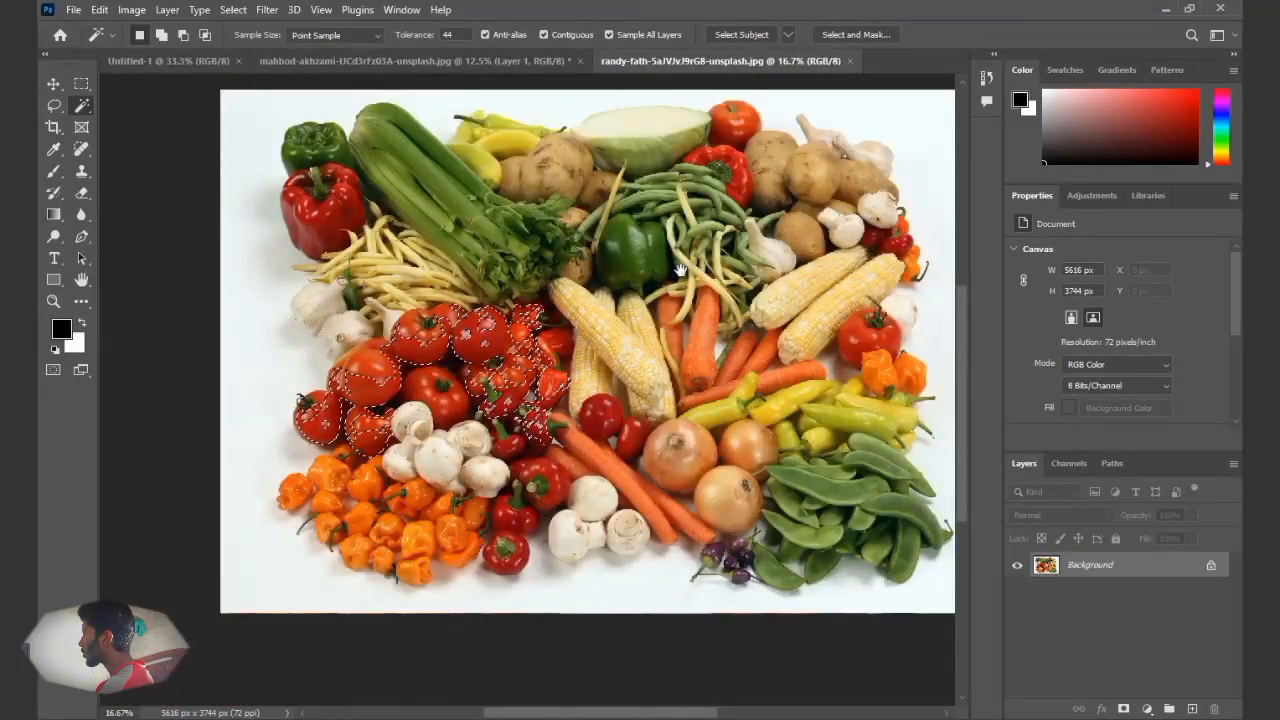
Compare the selected tomato cluster with the separate tomato and red pepper beside the cabbage
{"action": "key", "text": "ctrl+plus"}
{"action": "key", "text": "ctrl+plus"}
{"action": "key", "text": "ctrl+plus"}
{"action": "key", "text": "ctrl+plus"}
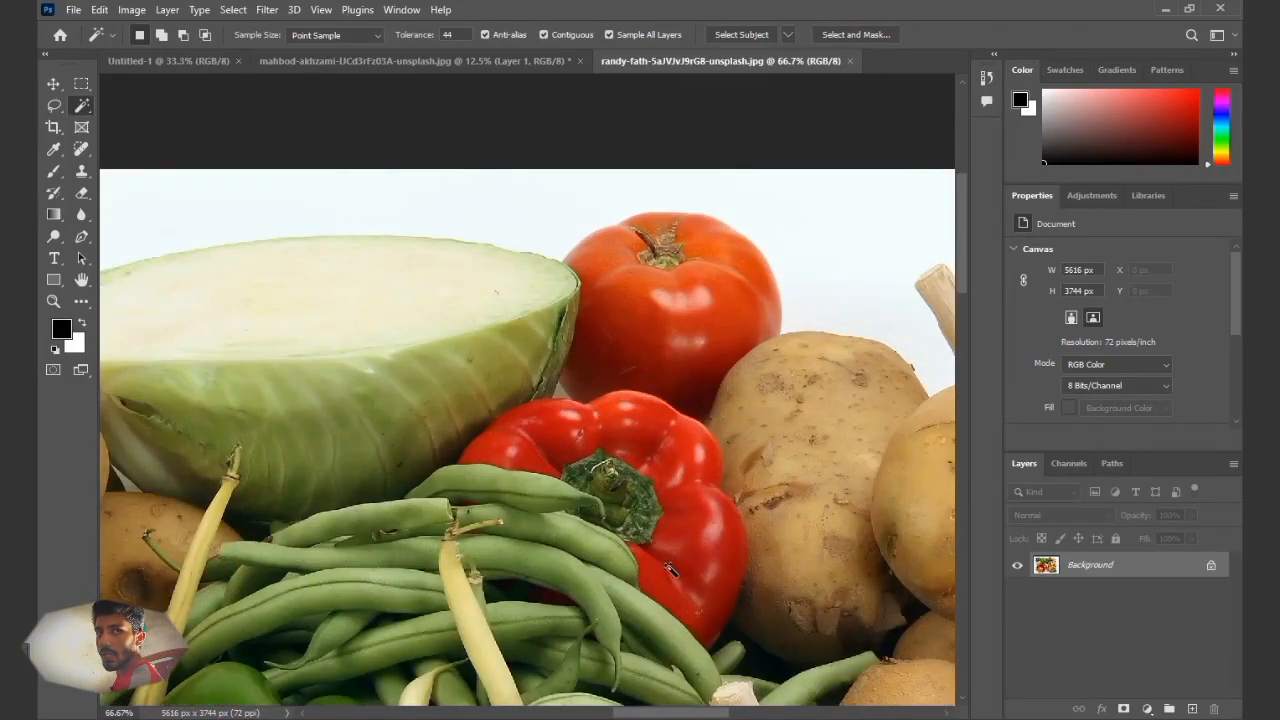
{"action": "key", "text": "ctrl+minus"}
{"action": "key", "text": "ctrl+minus"}
{"action": "key", "text": "ctrl+minus"}
{"action": "key", "text": "ctrl+minus"}
{"action": "key", "text": "ctrl+minus"}
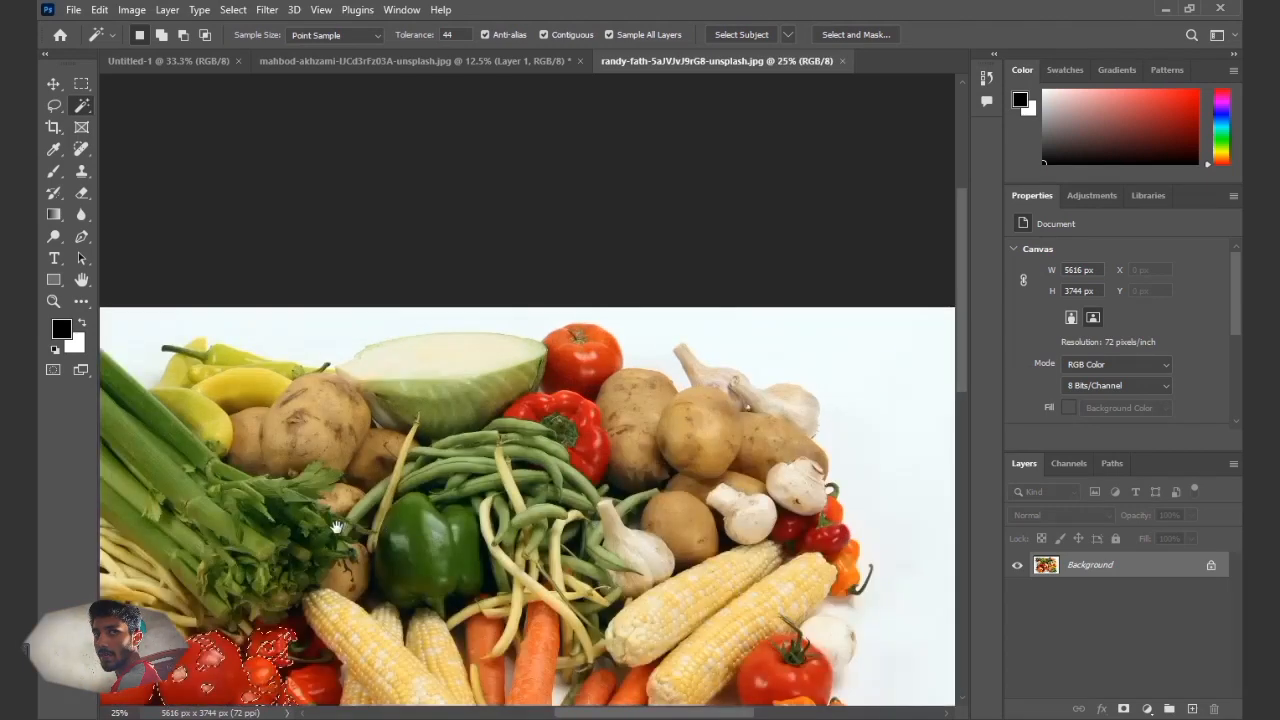
{"action": "key", "text": "ctrl+plus"}
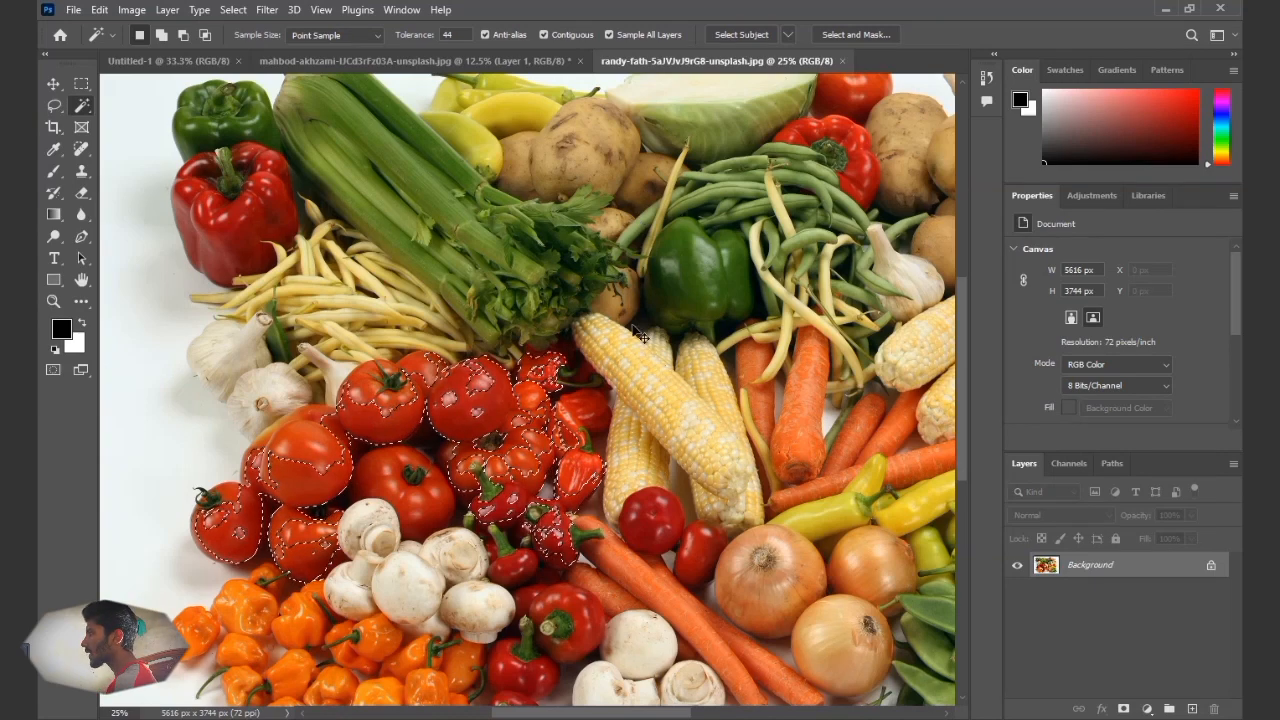
{"action": "key", "text": "ctrl+minus"}
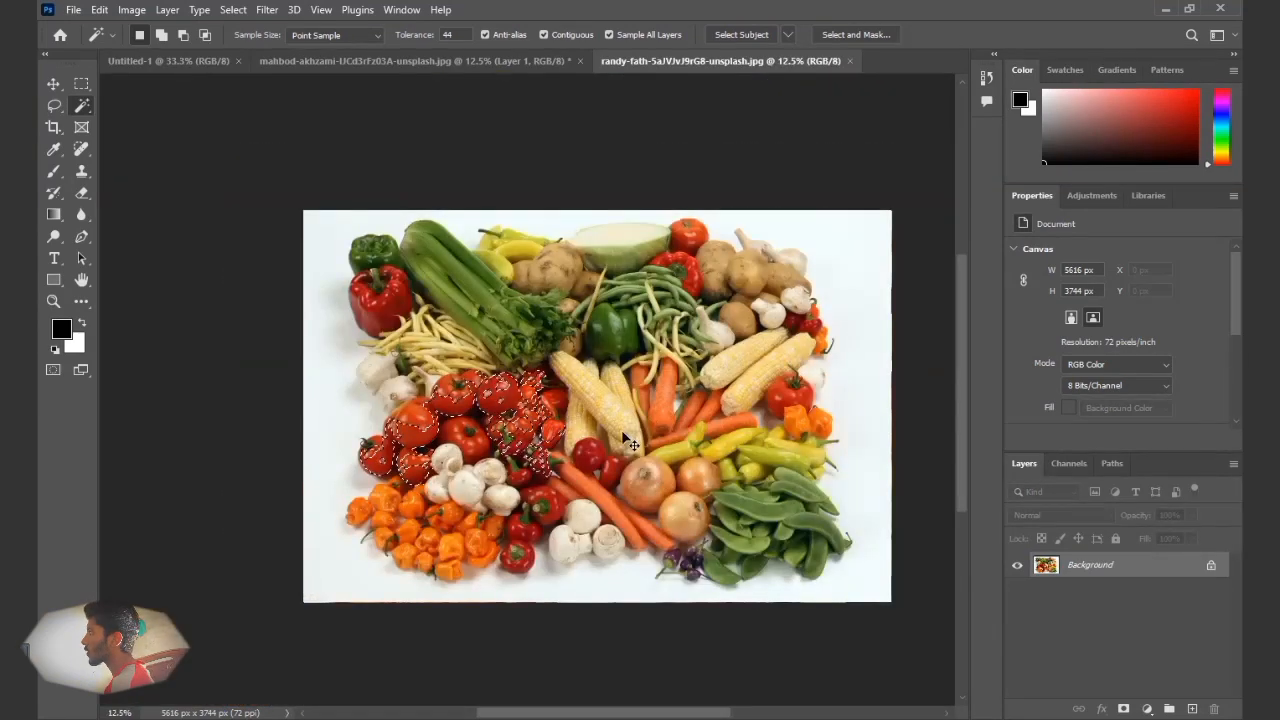
Turn off Contiguous for the Magic Wand and select the red tomato colour across the whole photo at tolerance 44
{"action": "left_click_drag", "start_coordinate": [622, 434], "coordinate": [525, 461]}
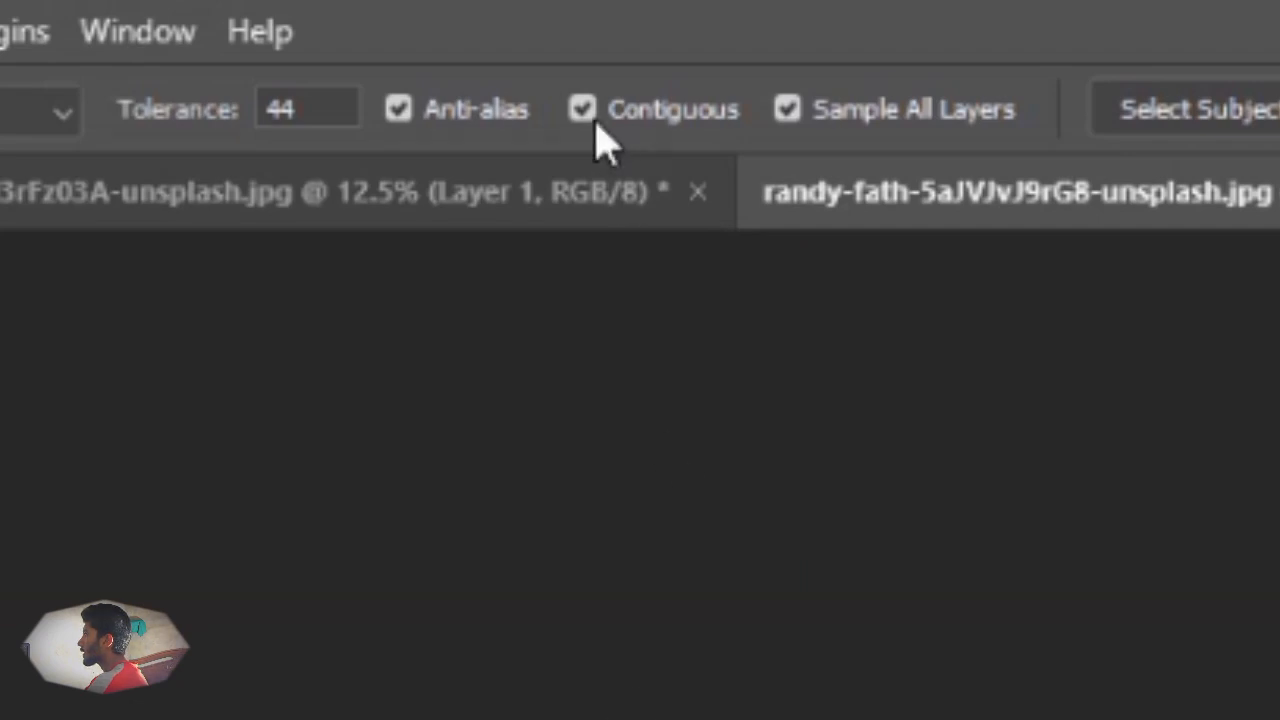
{"action": "left_click", "coordinate": [673, 113]}
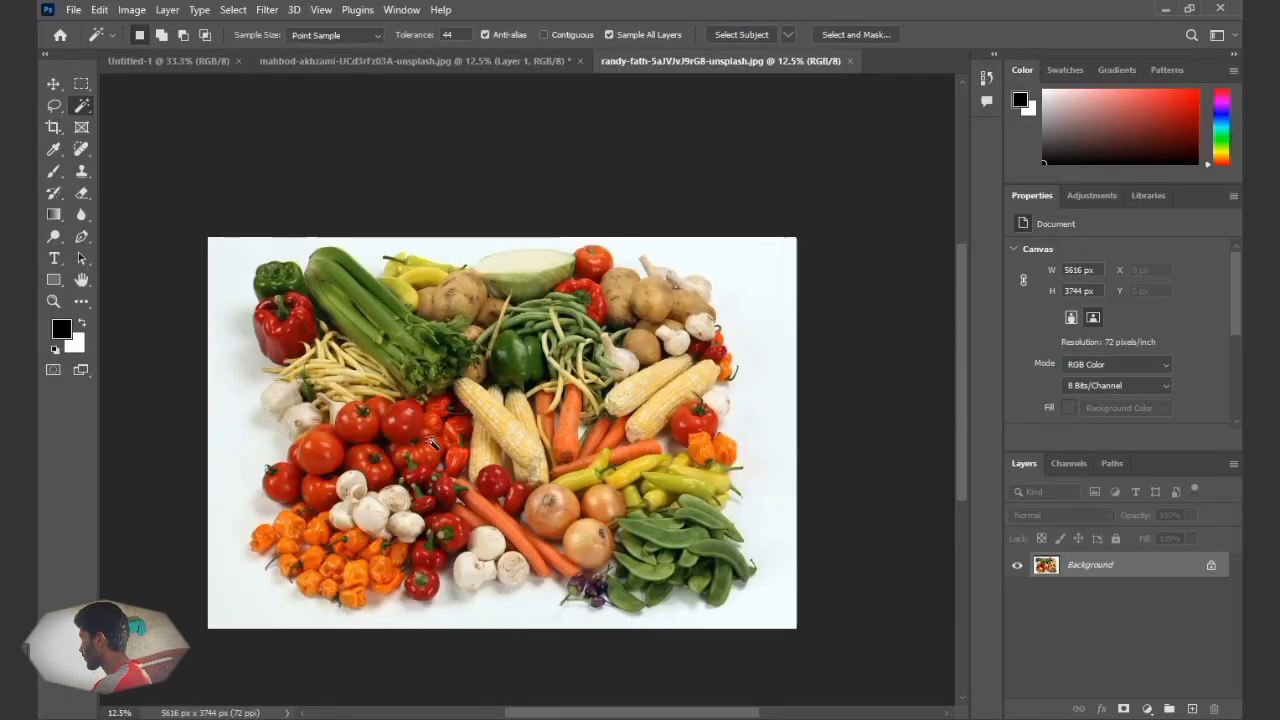
{"action": "key", "text": "ctrl+plus"}
{"action": "key", "text": "ctrl+plus"}
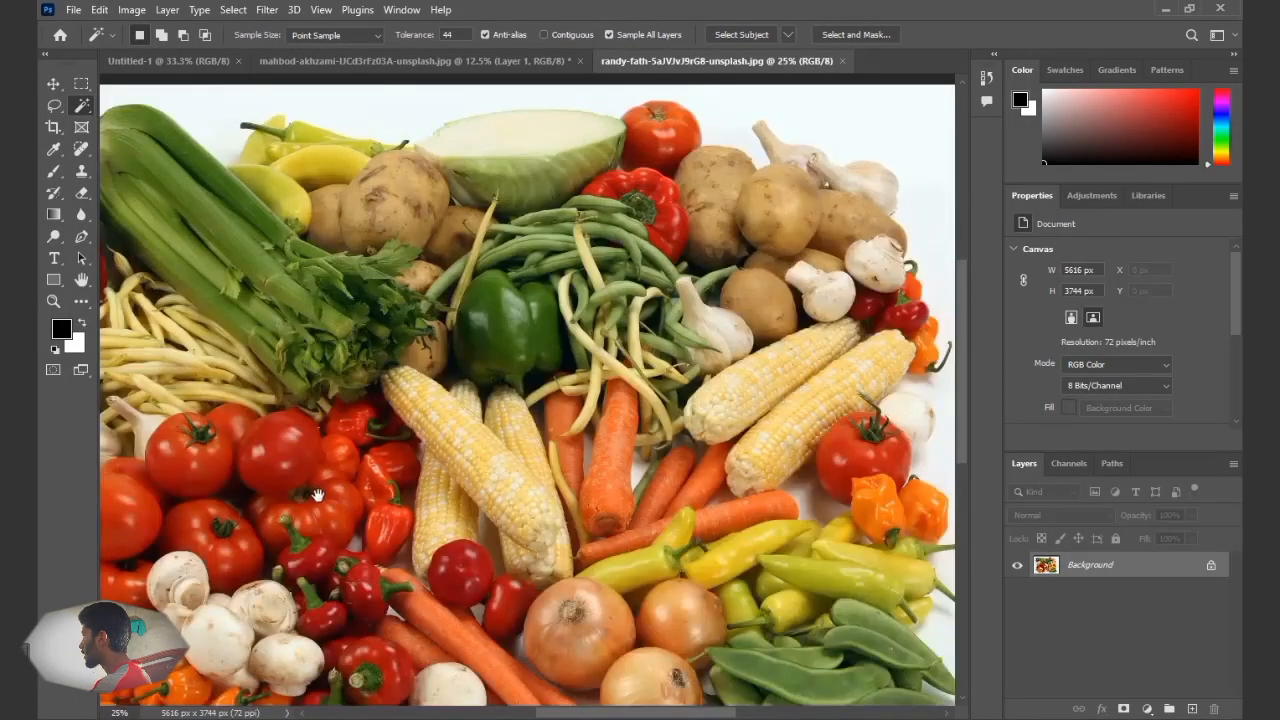
{"action": "left_click_drag", "start_coordinate": [320, 494], "coordinate": [412, 607]}
{"action": "left_click", "coordinate": [530, 520]}
Examine the non-contiguous selection on red areas across the photo and around the tomatoes' highlights and shadows
{"action": "key", "text": "ctrl+plus"}
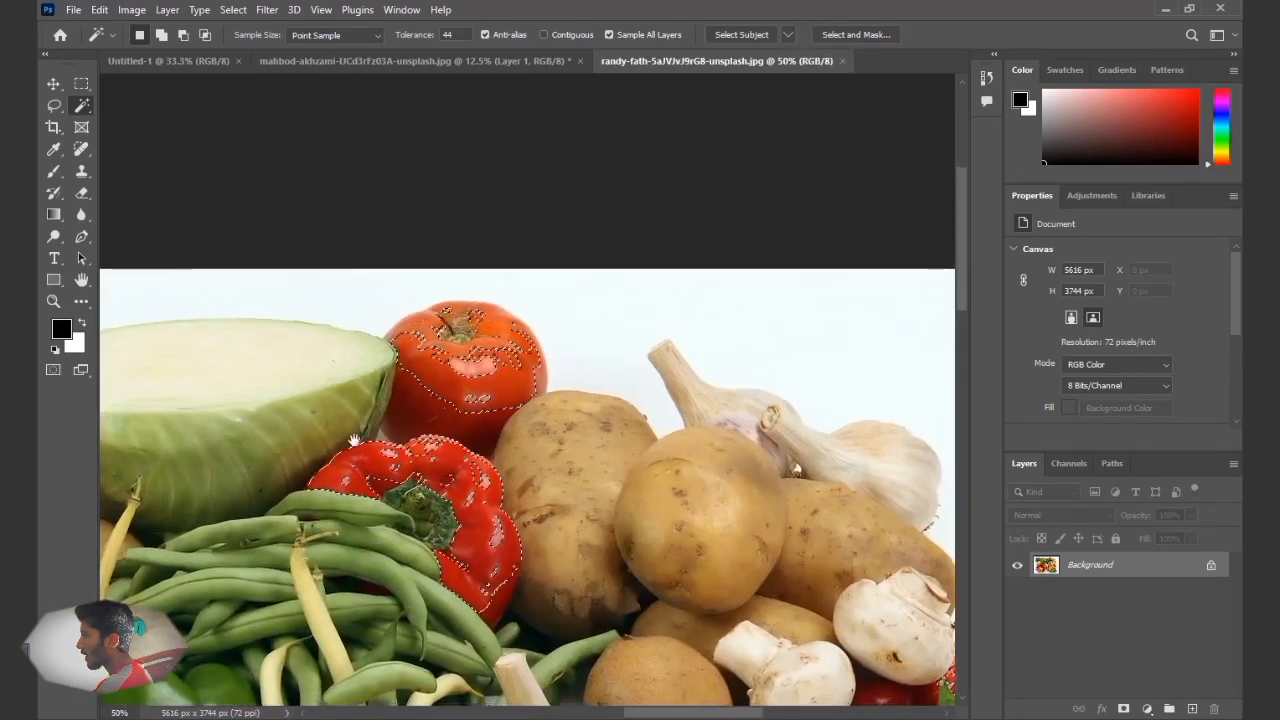
{"action": "key", "text": "ctrl+minus"}
{"action": "key", "text": "ctrl+minus"}
{"action": "key", "text": "ctrl+minus"}
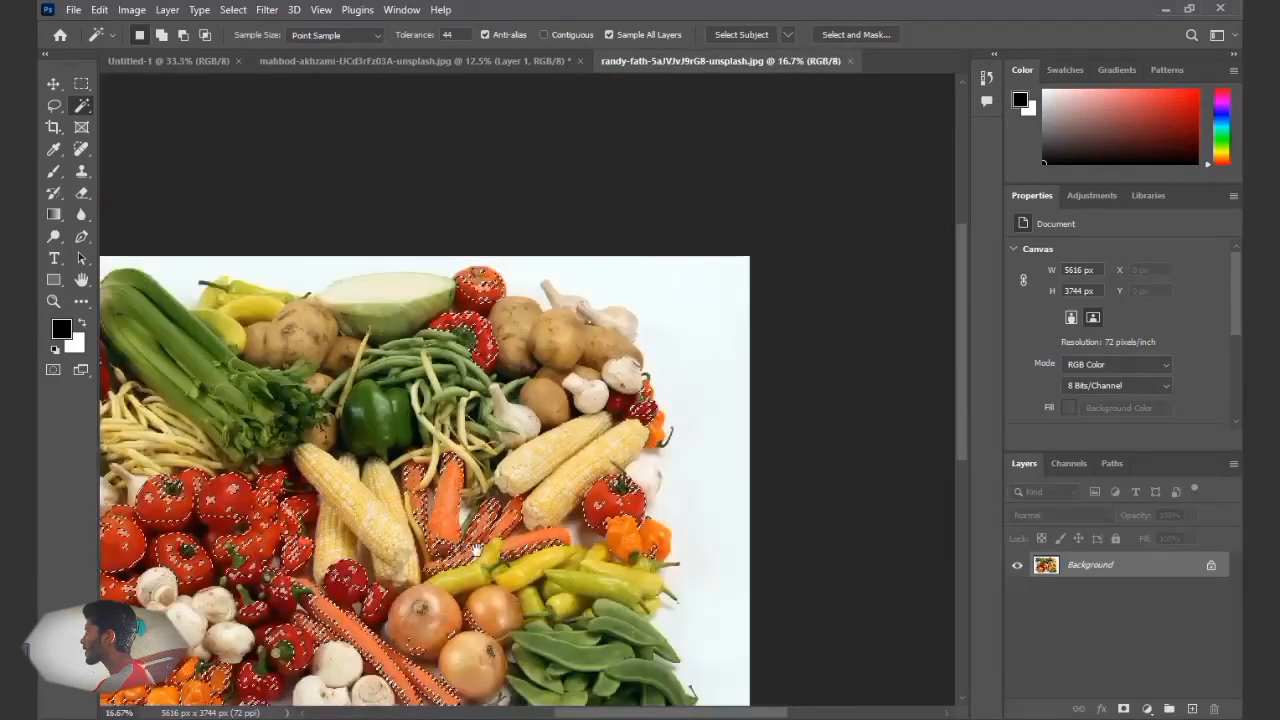
{"action": "key", "text": "ctrl+minus"}
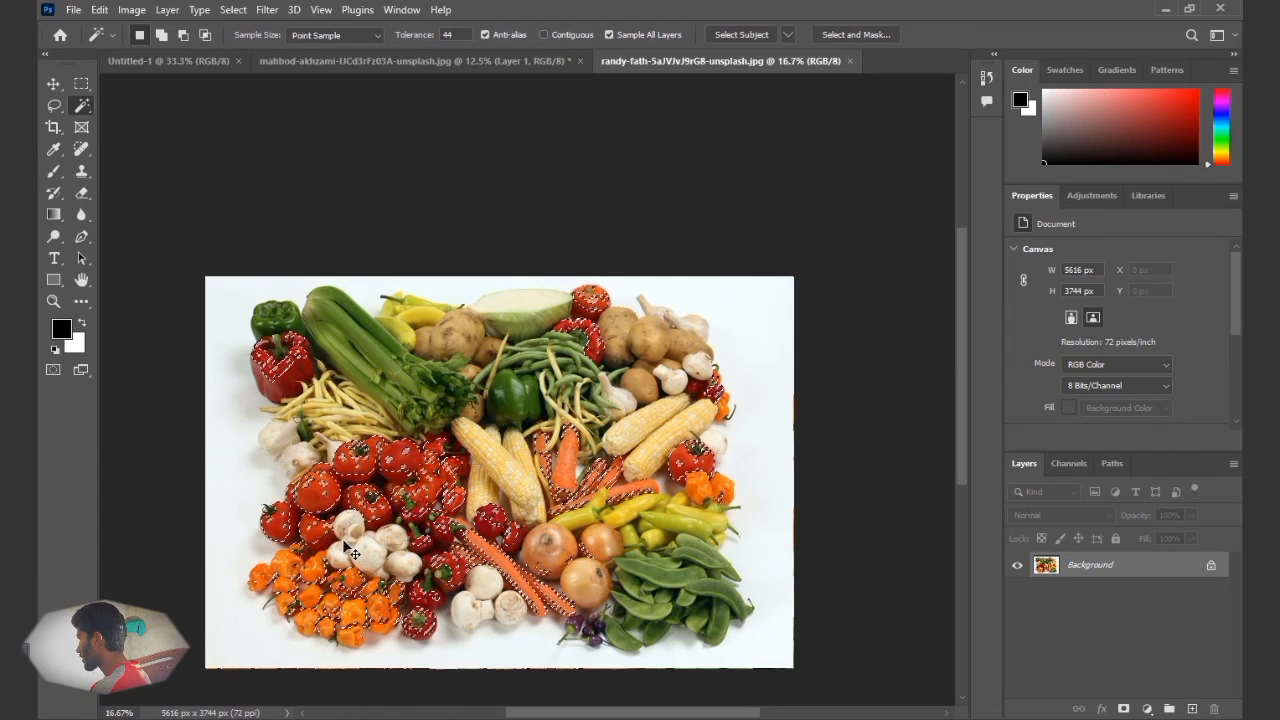
{"action": "key", "text": "ctrl+plus"}
{"action": "key", "text": "ctrl+plus"}
{"action": "key", "text": "ctrl+plus"}
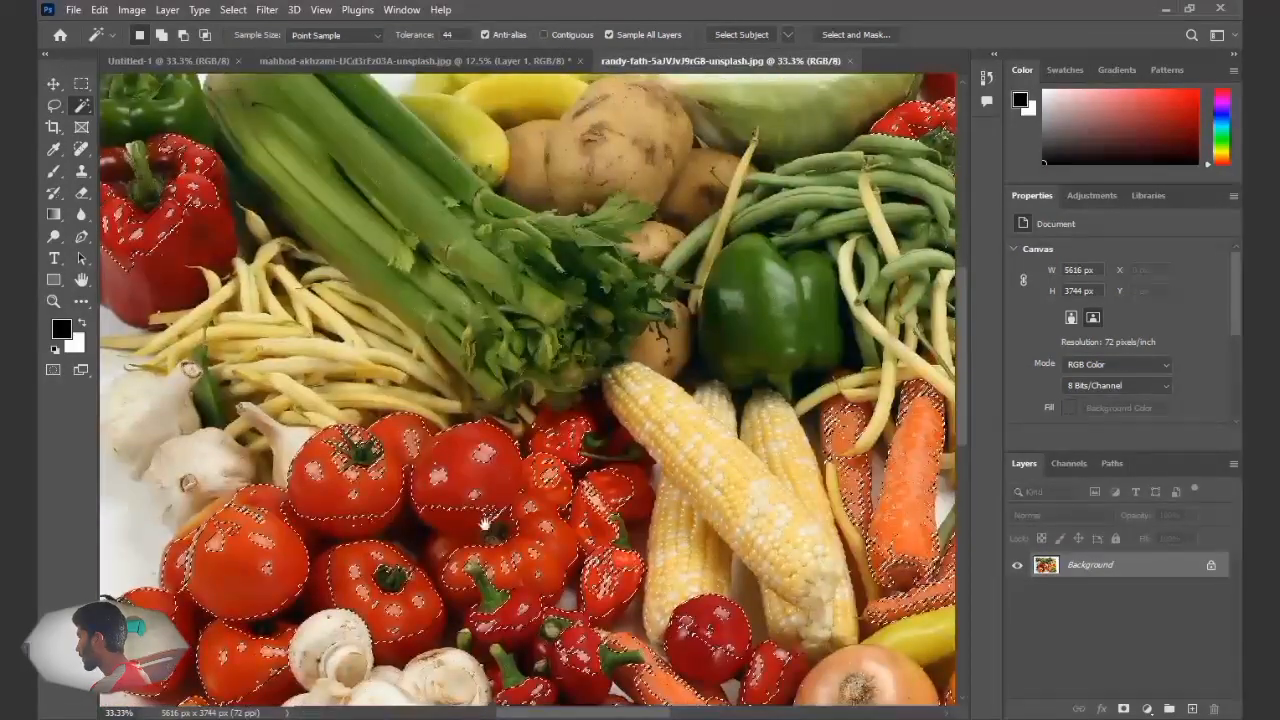
{"action": "key", "text": "ctrl+plus"}
{"action": "key", "text": "ctrl+plus"}
{"action": "key", "text": "ctrl+plus"}
{"action": "key", "text": "ctrl+plus"}
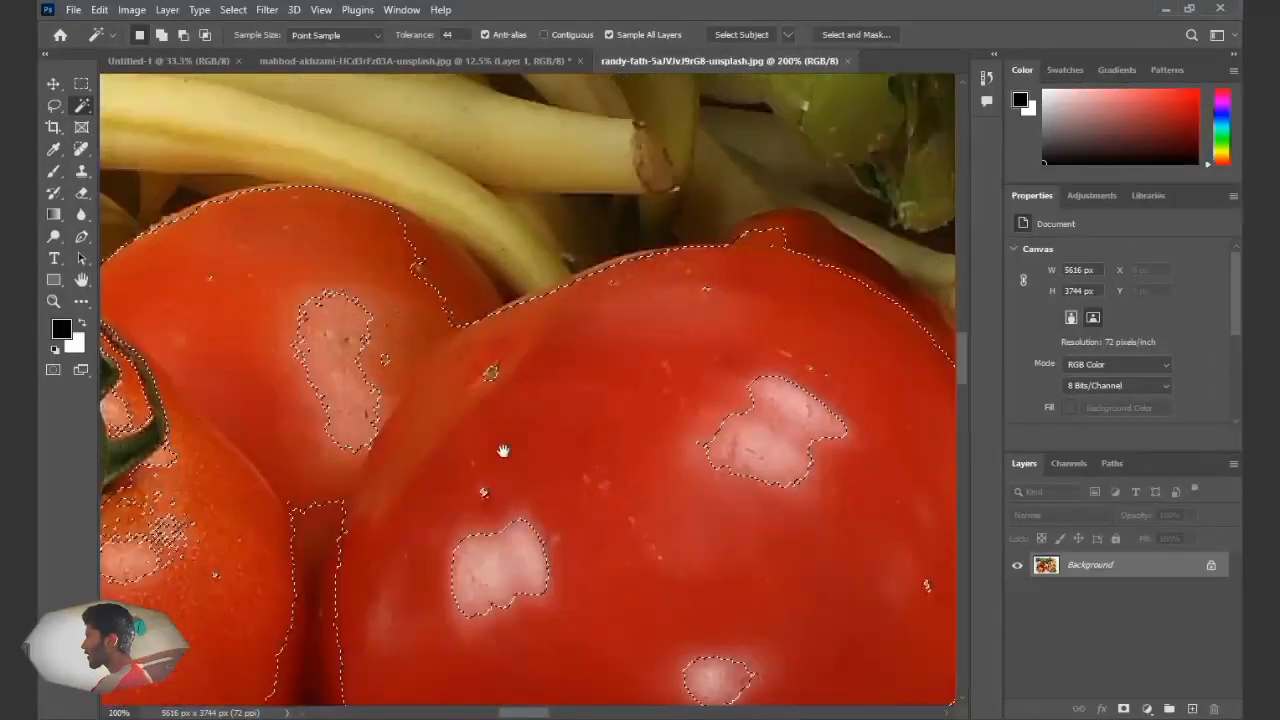
{"action": "left_click_drag", "start_coordinate": [503, 450], "coordinate": [468, 150]}
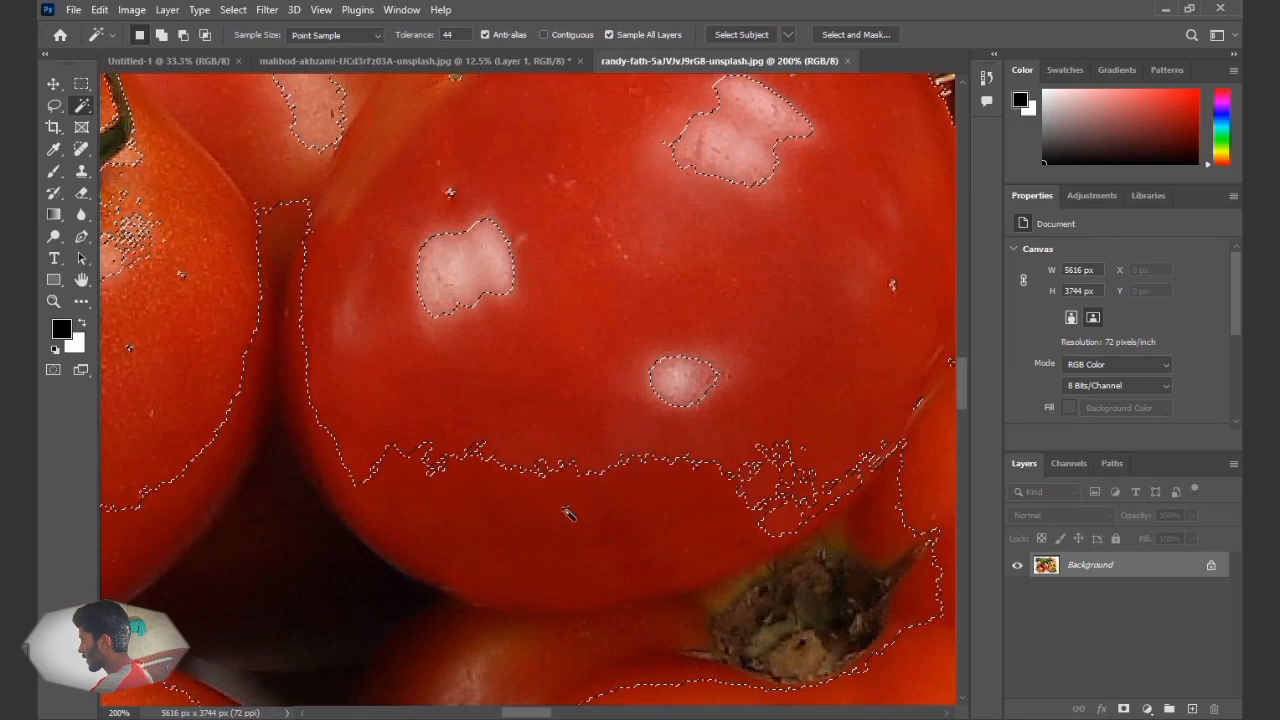
{"action": "scroll", "coordinate": [567, 517], "scroll_direction": "down", "scroll_amount": 7}
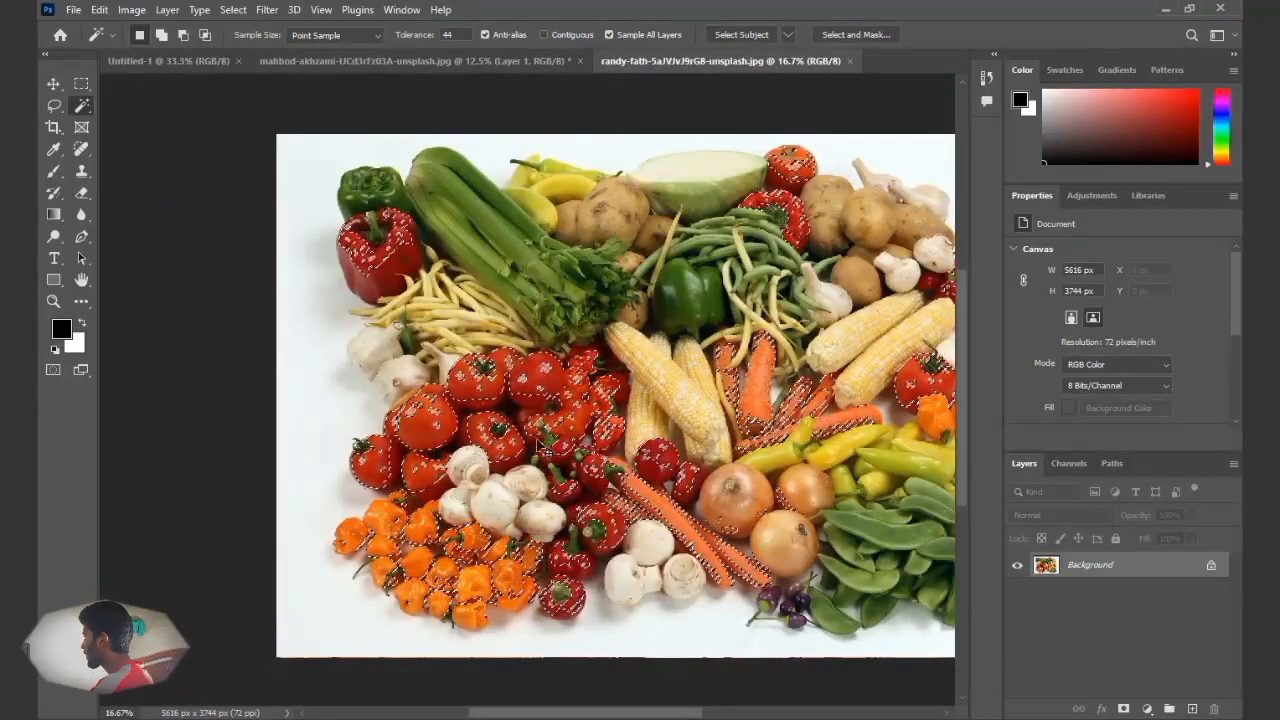
Add the missed parts of the tomatoes around the mushrooms to the selection with the Quick Selection tool at brush size 45
{"action": "right_click", "coordinate": [85, 113]}
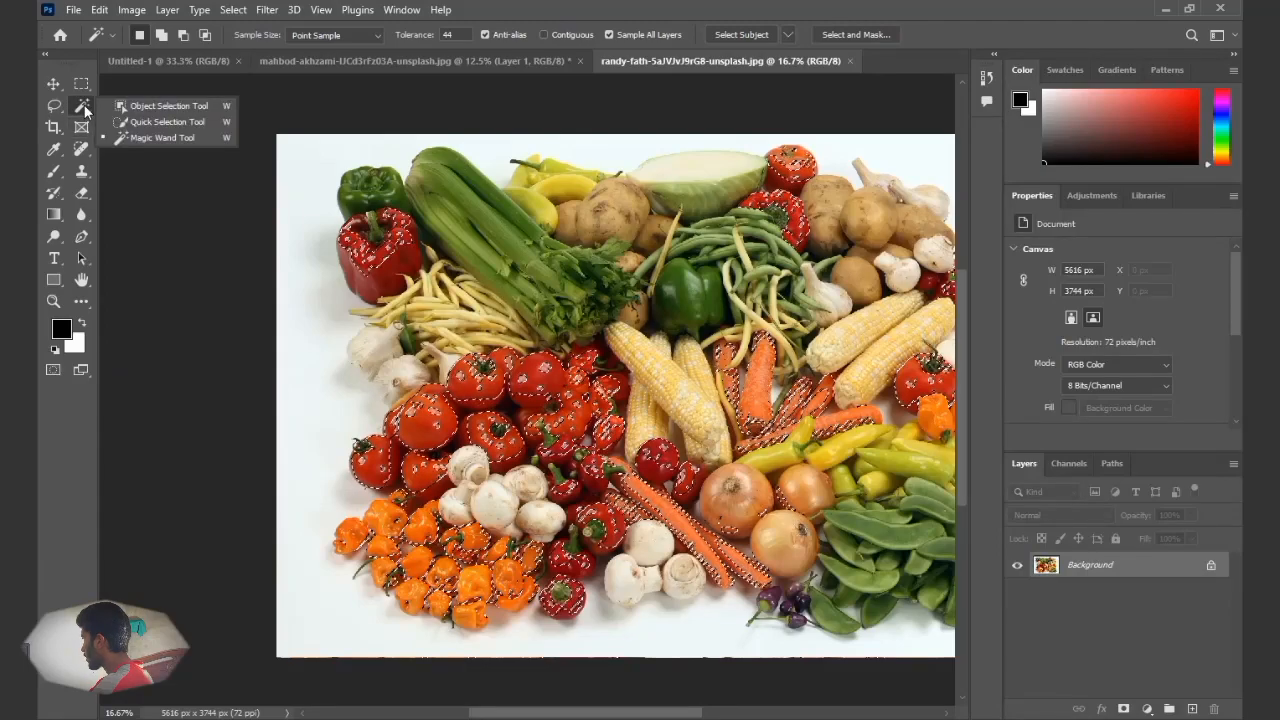
{"action": "left_click", "coordinate": [146, 125]}
{"action": "scroll", "coordinate": [213, 235], "scroll_direction": "up", "scroll_amount": 2}
{"action": "scroll", "coordinate": [250, 285], "scroll_direction": "down", "scroll_amount": 5}
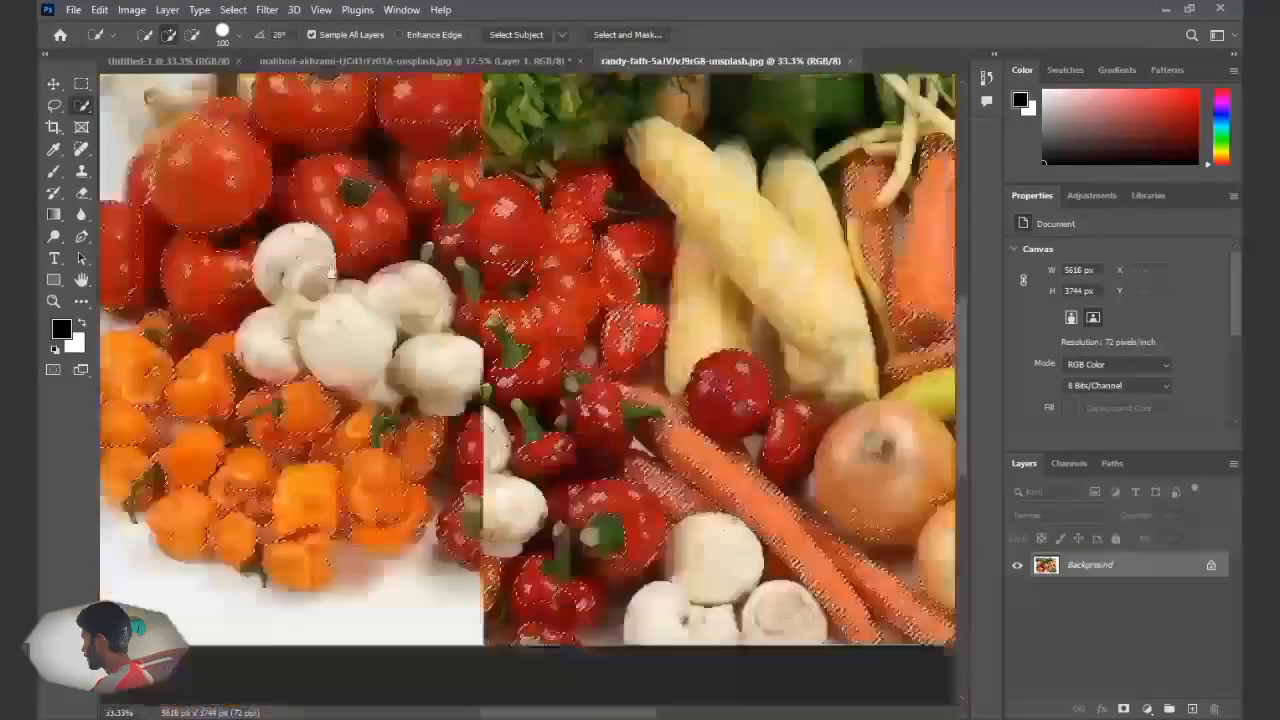
{"action": "key", "text": "ctrl+plus"}
{"action": "left_click_drag", "start_coordinate": [235, 220], "coordinate": [337, 526]}
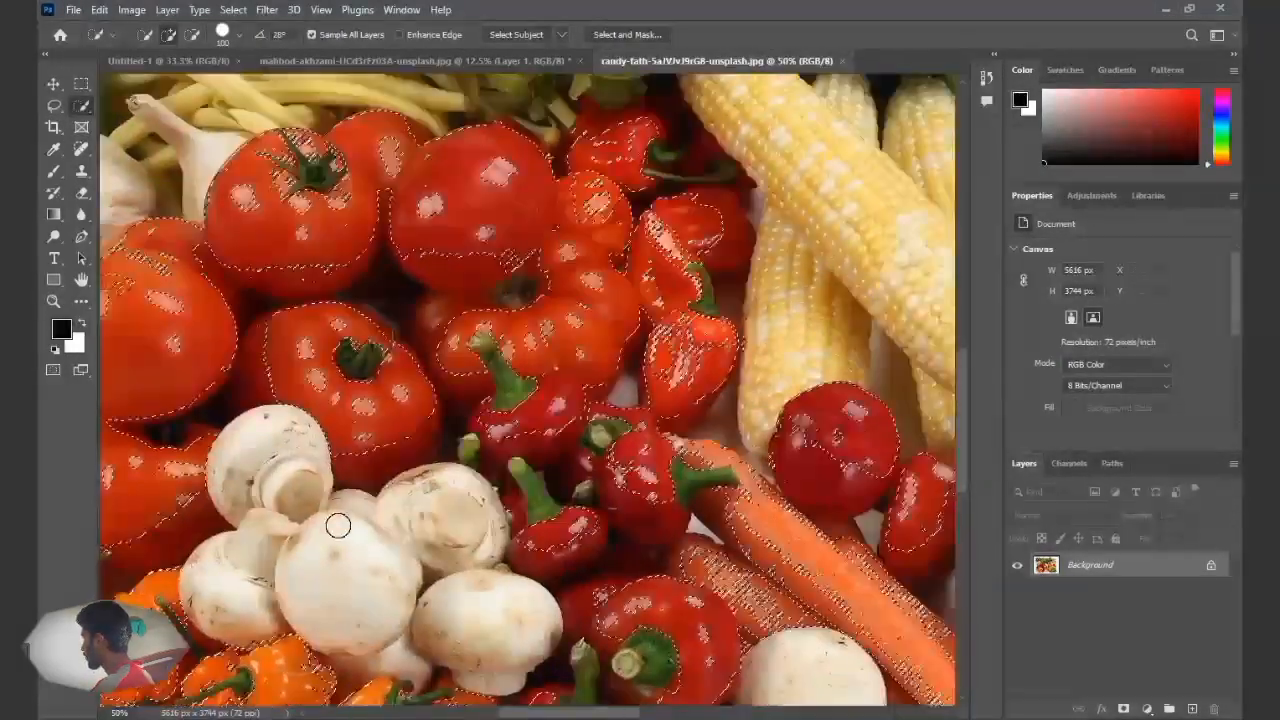
{"action": "key", "text": "ctrl+plus"}
{"action": "key", "text": "ctrl+plus"}
{"action": "left_click_drag", "start_coordinate": [302, 463], "coordinate": [410, 545]}
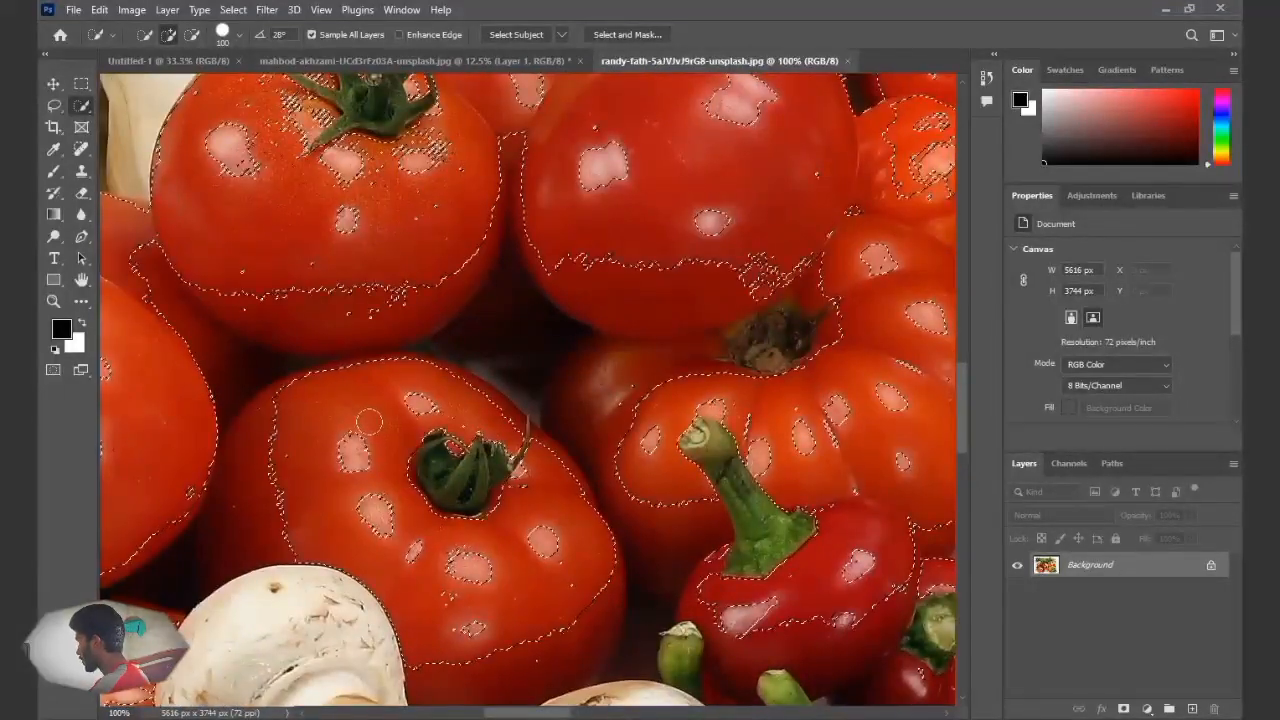
{"action": "mouse_move", "coordinate": [359, 397]}
{"action": "left_mouse_down"}
{"action": "mouse_move", "coordinate": [410, 398]}
{"action": "mouse_move", "coordinate": [368, 430]}
{"action": "left_mouse_up"}
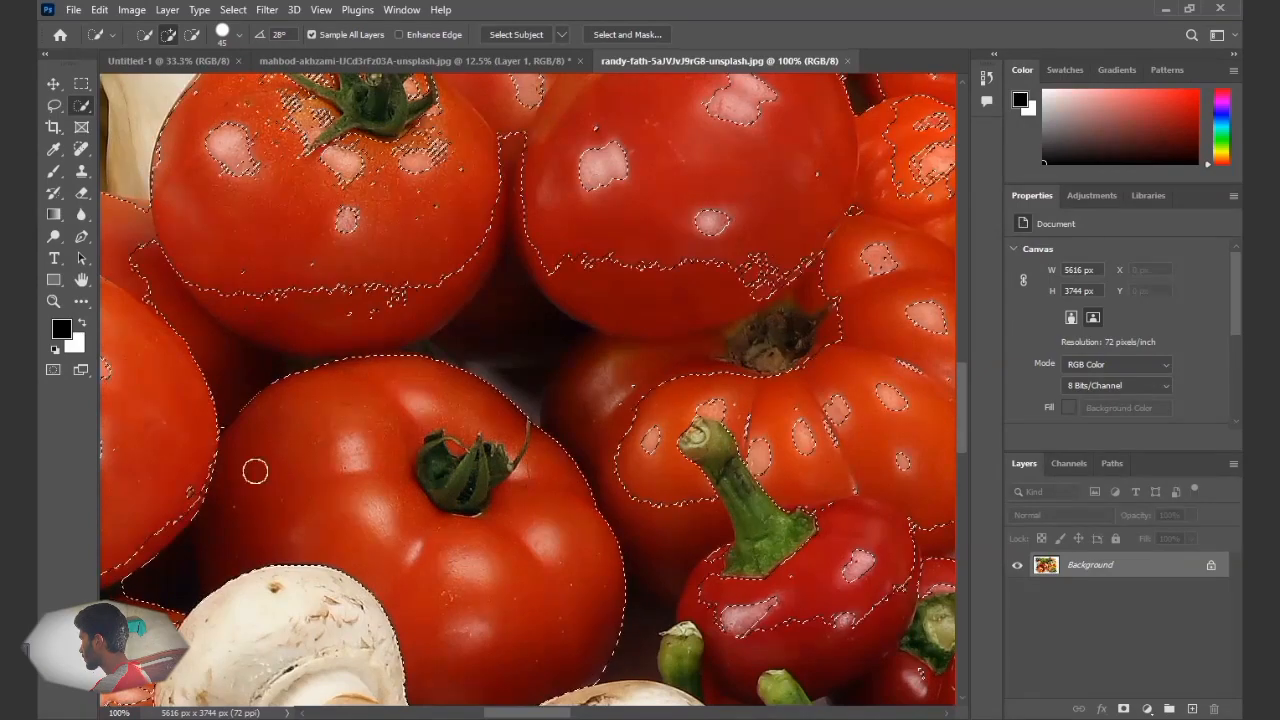
{"action": "left_click_drag", "start_coordinate": [193, 452], "coordinate": [457, 403]}
{"action": "mouse_move", "coordinate": [354, 401]}
{"action": "left_mouse_down"}
{"action": "mouse_move", "coordinate": [329, 330]}
{"action": "mouse_move", "coordinate": [262, 273]}
{"action": "left_mouse_up"}
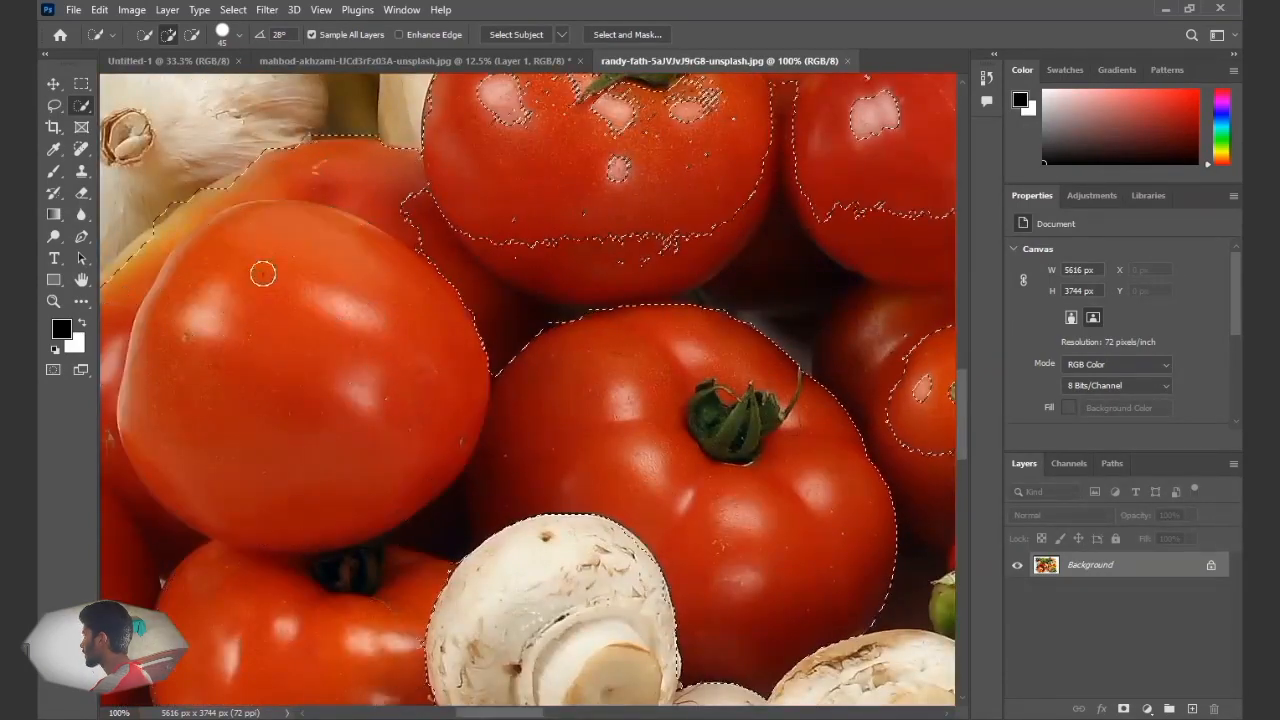
{"action": "key", "text": "ctrl+minus"}
{"action": "key", "text": "ctrl+minus"}
{"action": "key", "text": "ctrl+minus"}
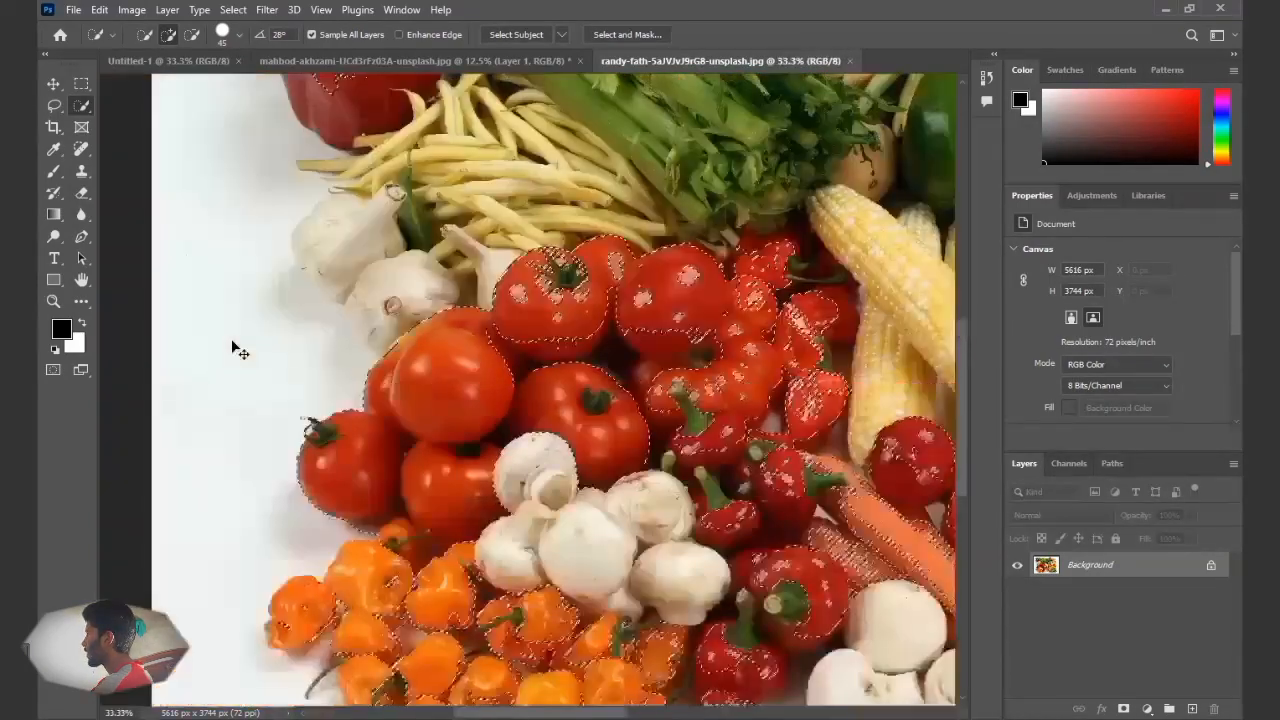
{"action": "key", "text": "ctrl+minus"}
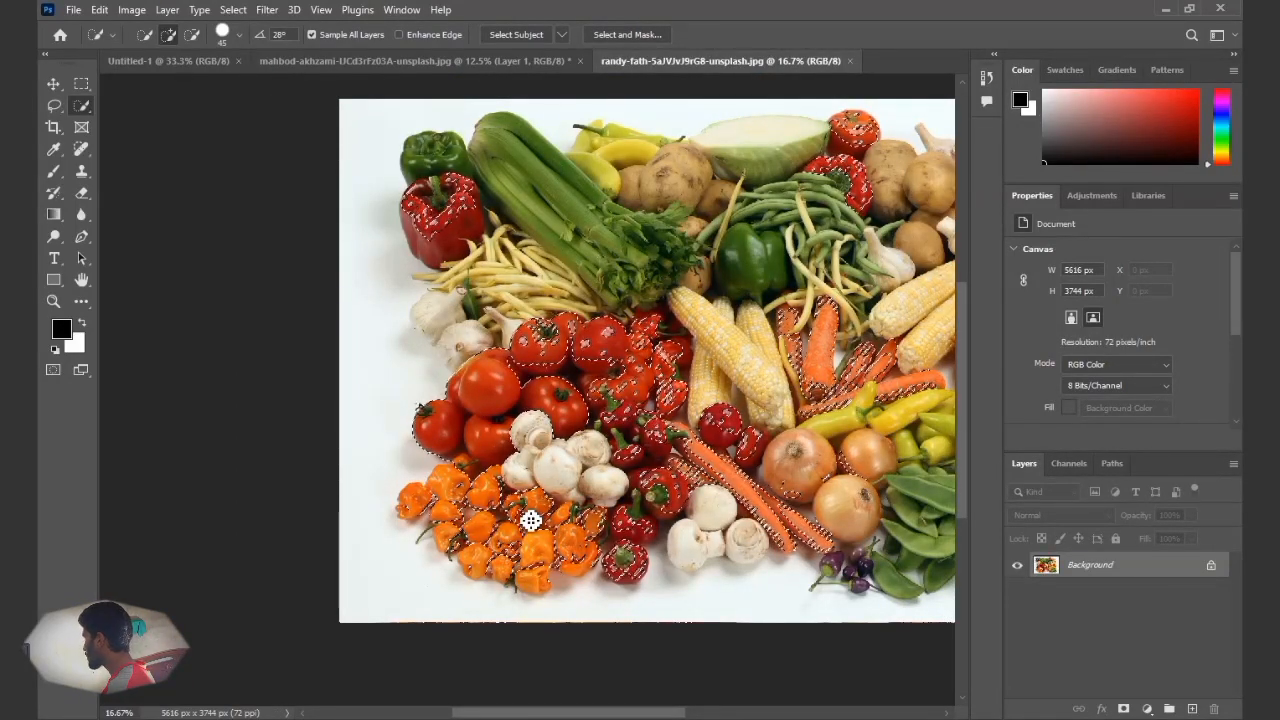
Clear the selection and open the photo 48571a16f33504a0b042ceb3b5ed72ac from the Michael Jackson folder
{"action": "key", "text": "ctrl+d"}
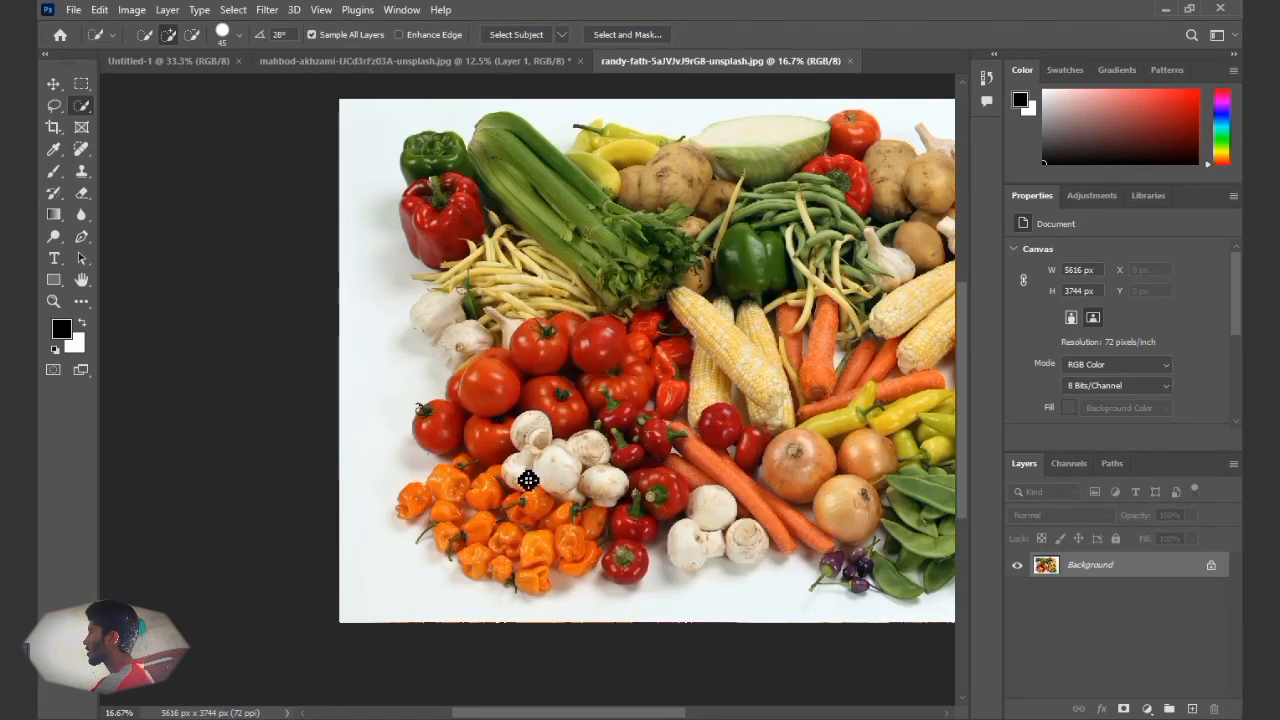
{"action": "left_click_drag", "start_coordinate": [663, 449], "coordinate": [513, 478]}
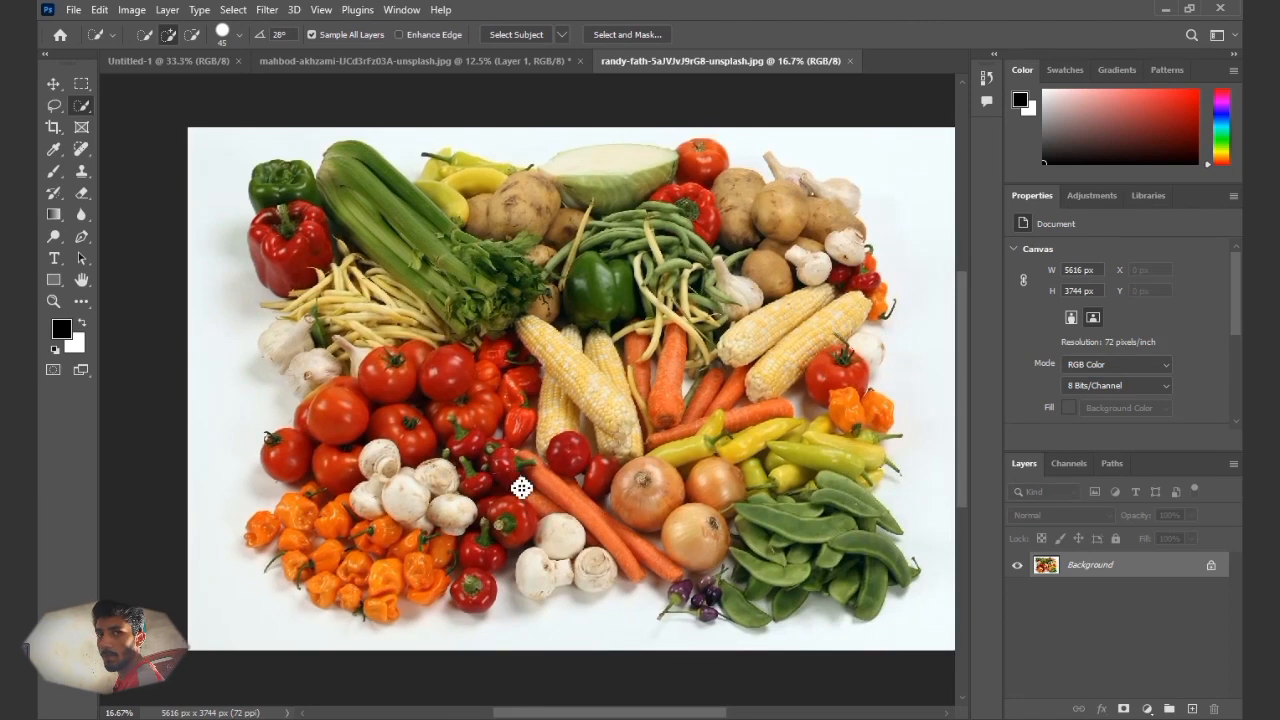
{"action": "key", "text": "ctrl+minus"}
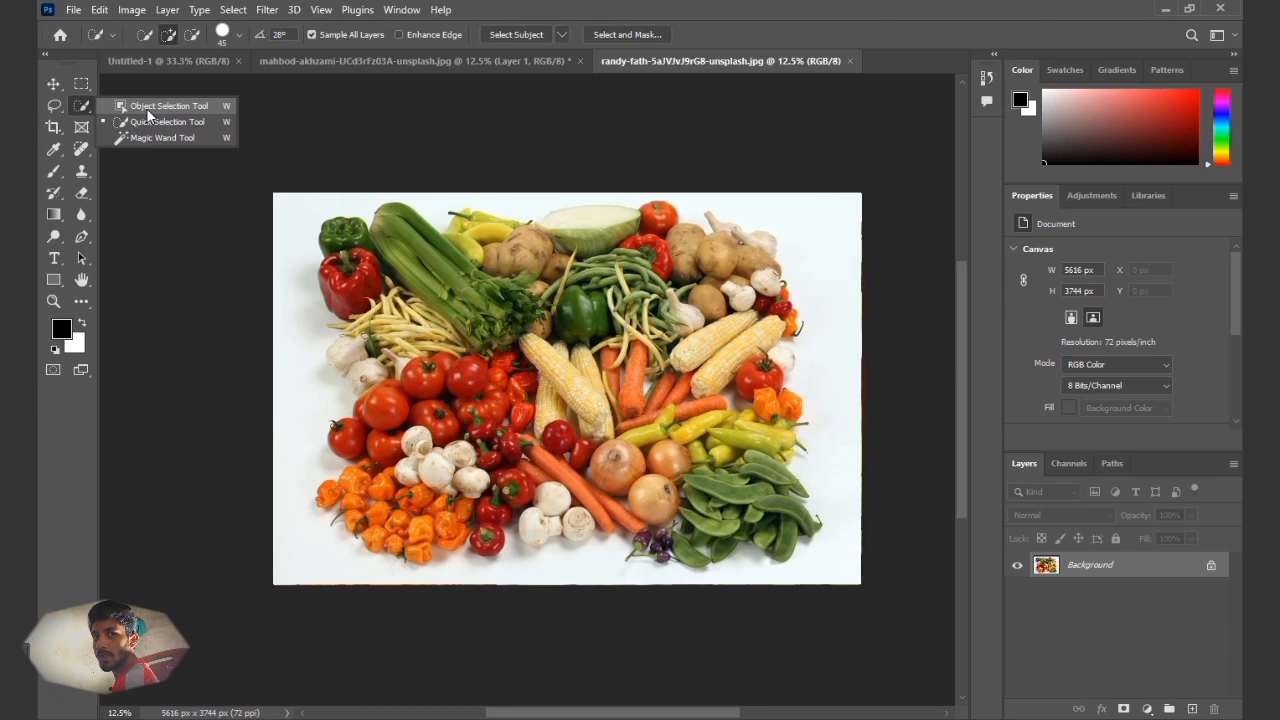
{"action": "left_click", "coordinate": [74, 10]}
{"action": "left_click", "coordinate": [88, 44]}
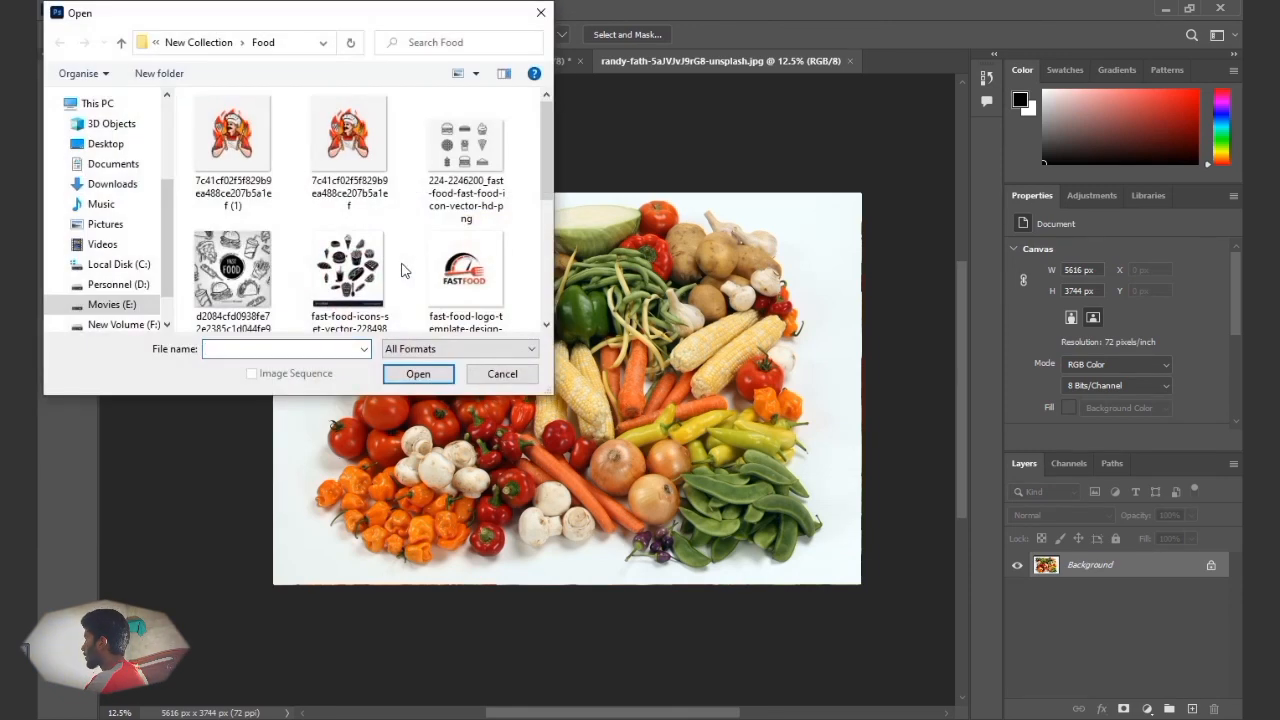
{"action": "key", "text": "alt+Up"}
{"action": "double_click", "coordinate": [398, 262]}
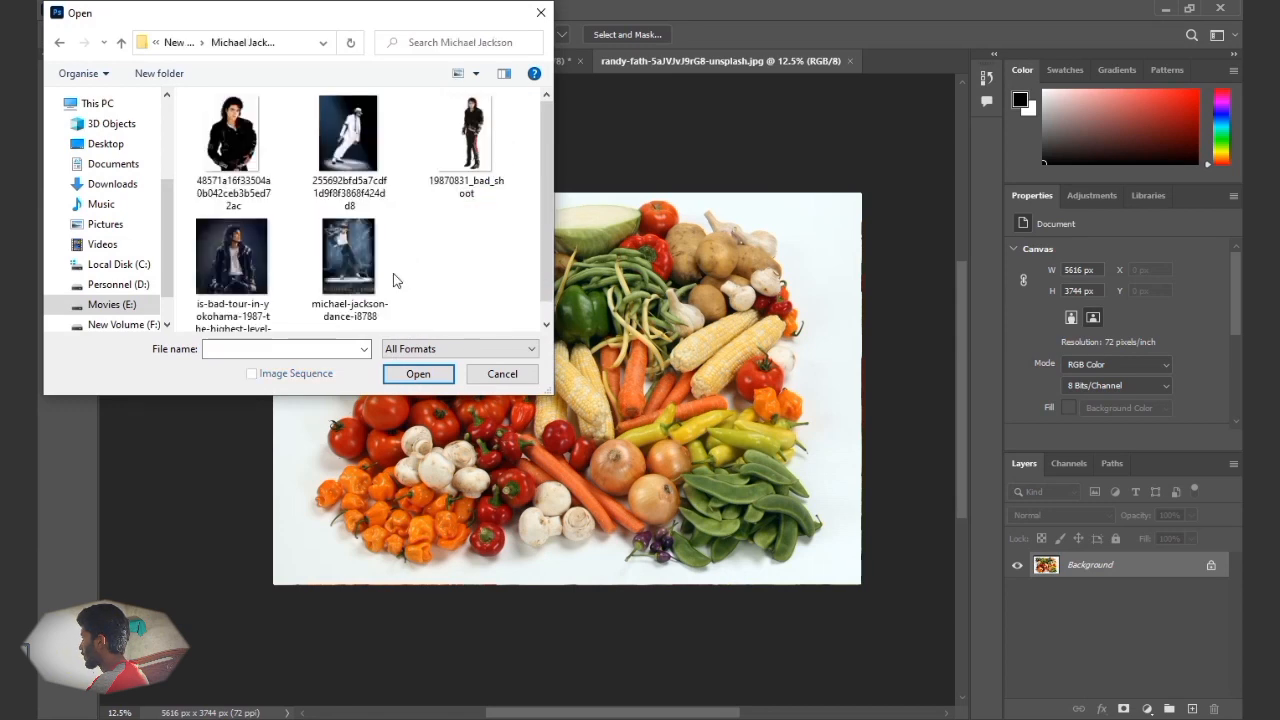
{"action": "double_click", "coordinate": [256, 176]}
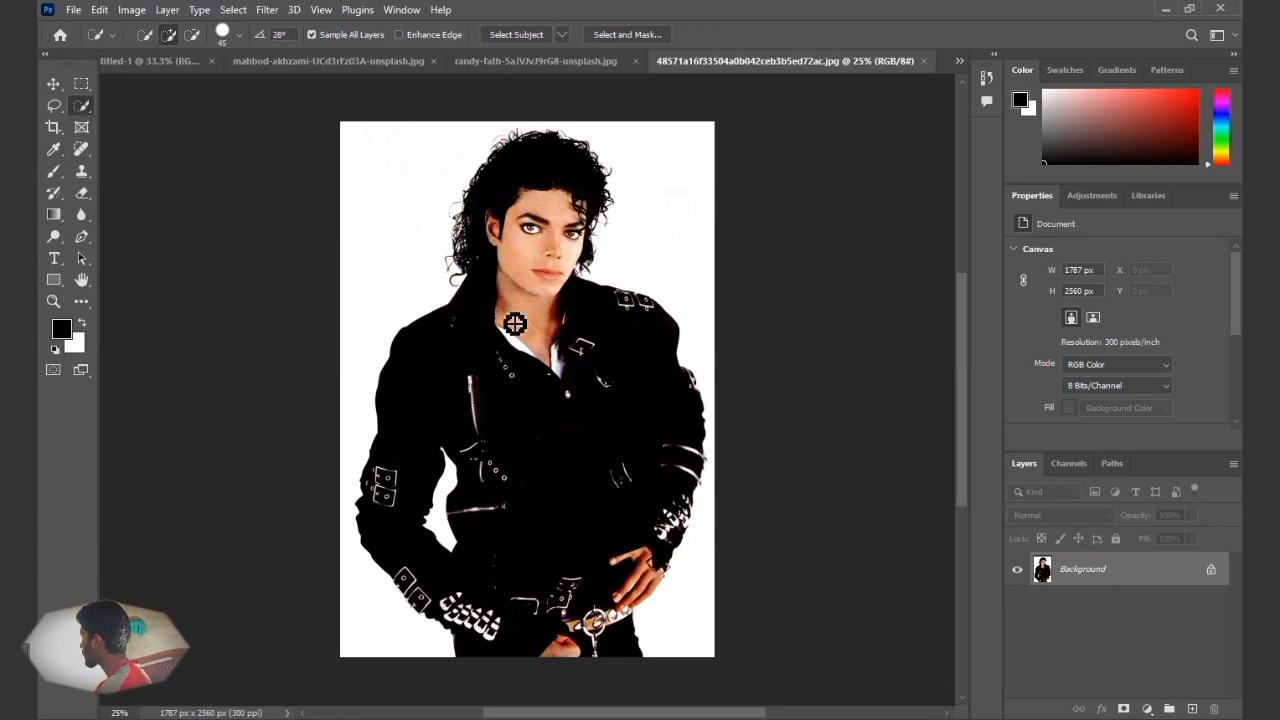
Enlarge the Quick Selection brush, select the man from his hair down to his jacket, and clear the selection
{"action": "key", "text": "bracketright"}
{"action": "key", "text": "bracketright"}
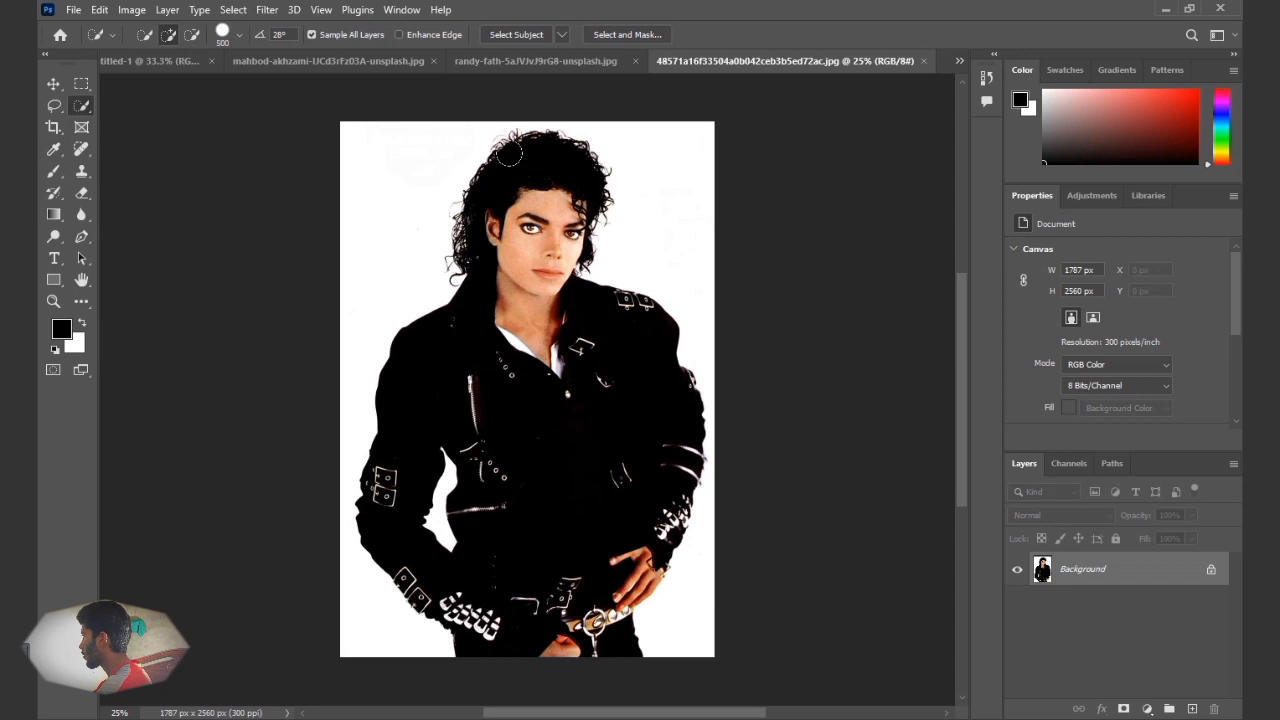
{"action": "mouse_move", "coordinate": [520, 164]}
{"action": "left_mouse_down"}
{"action": "mouse_move", "coordinate": [469, 339]}
{"action": "mouse_move", "coordinate": [424, 389]}
{"action": "mouse_move", "coordinate": [405, 528]}
{"action": "mouse_move", "coordinate": [464, 572]}
{"action": "left_mouse_up"}
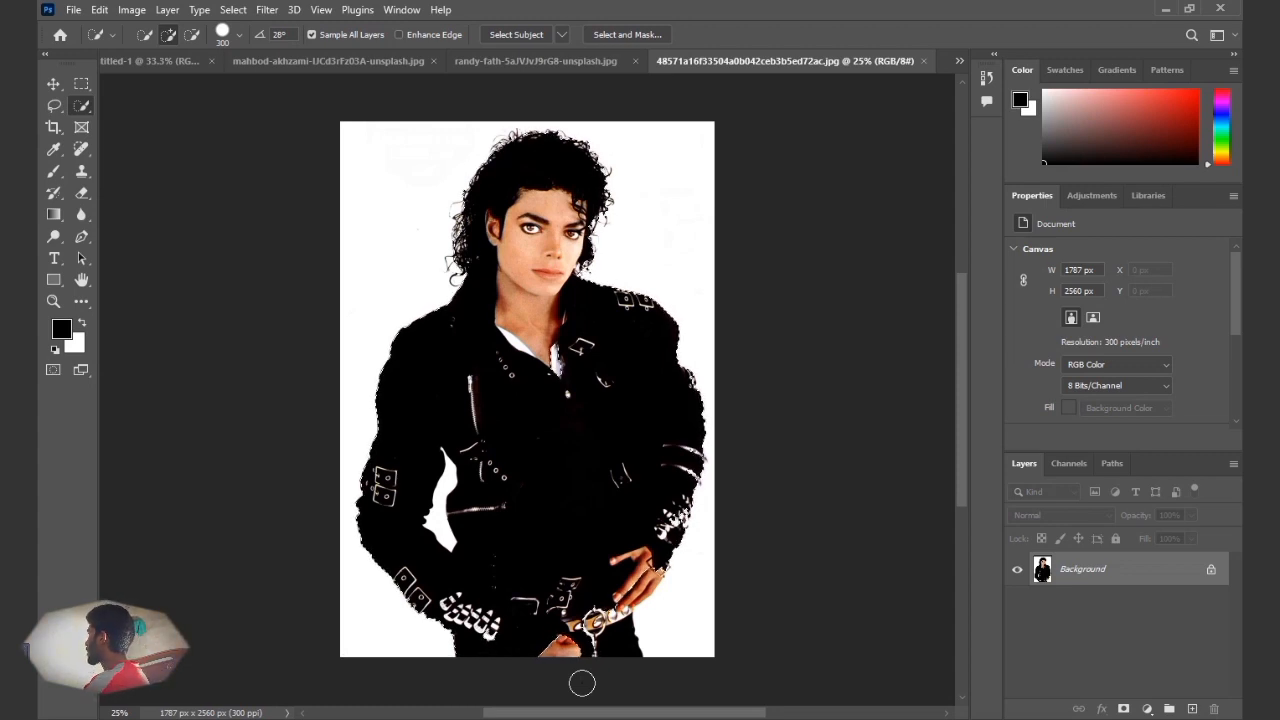
{"action": "key", "text": "ctrl+d"}
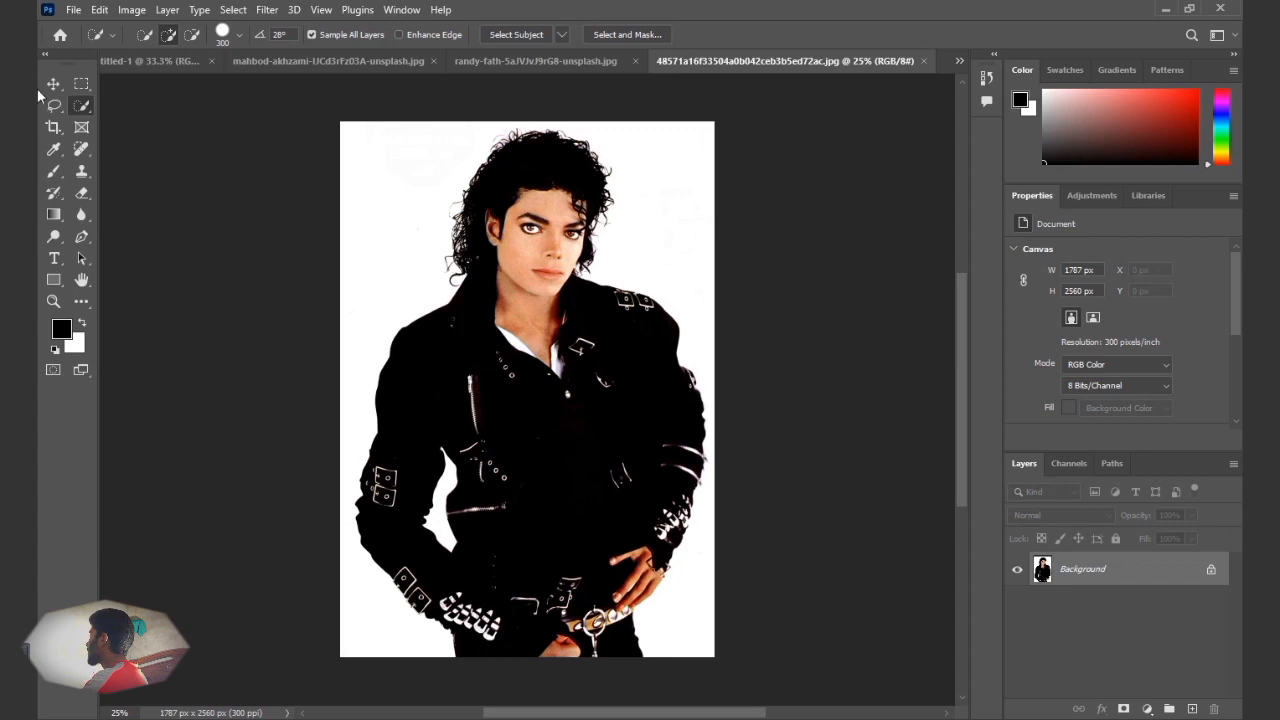
Select the whole man with the Object Selection tool by enclosing the full photo in a rectangle
{"action": "right_click", "coordinate": [80, 108]}
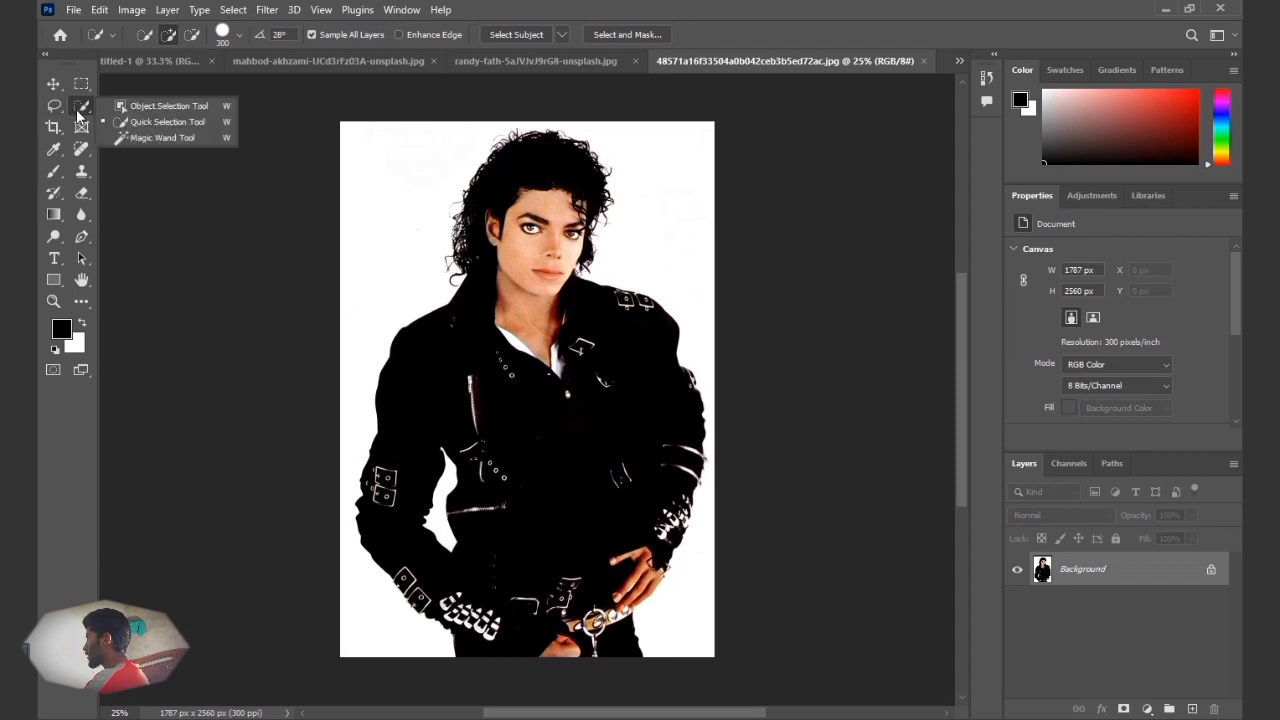
{"action": "left_click", "coordinate": [138, 106]}
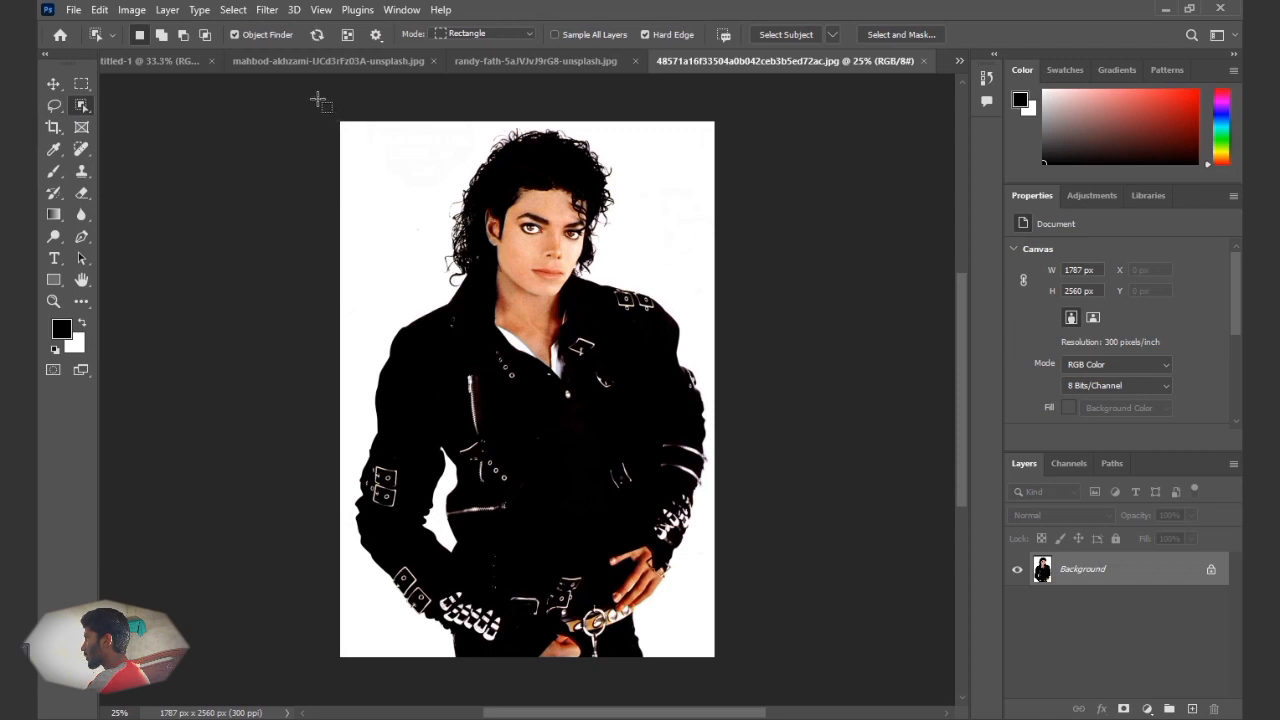
{"action": "left_click_drag", "start_coordinate": [341, 122], "coordinate": [776, 665]}
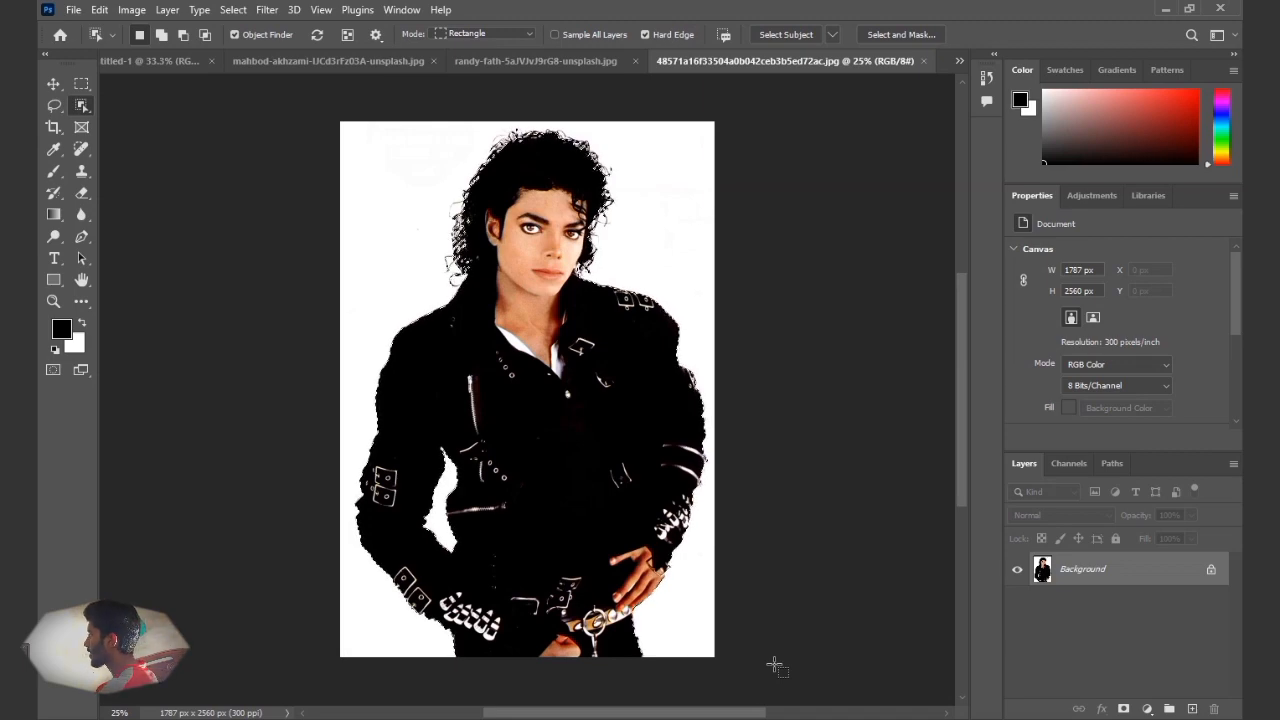
{"action": "key", "text": "ctrl+plus"}
{"action": "key", "text": "ctrl+plus"}
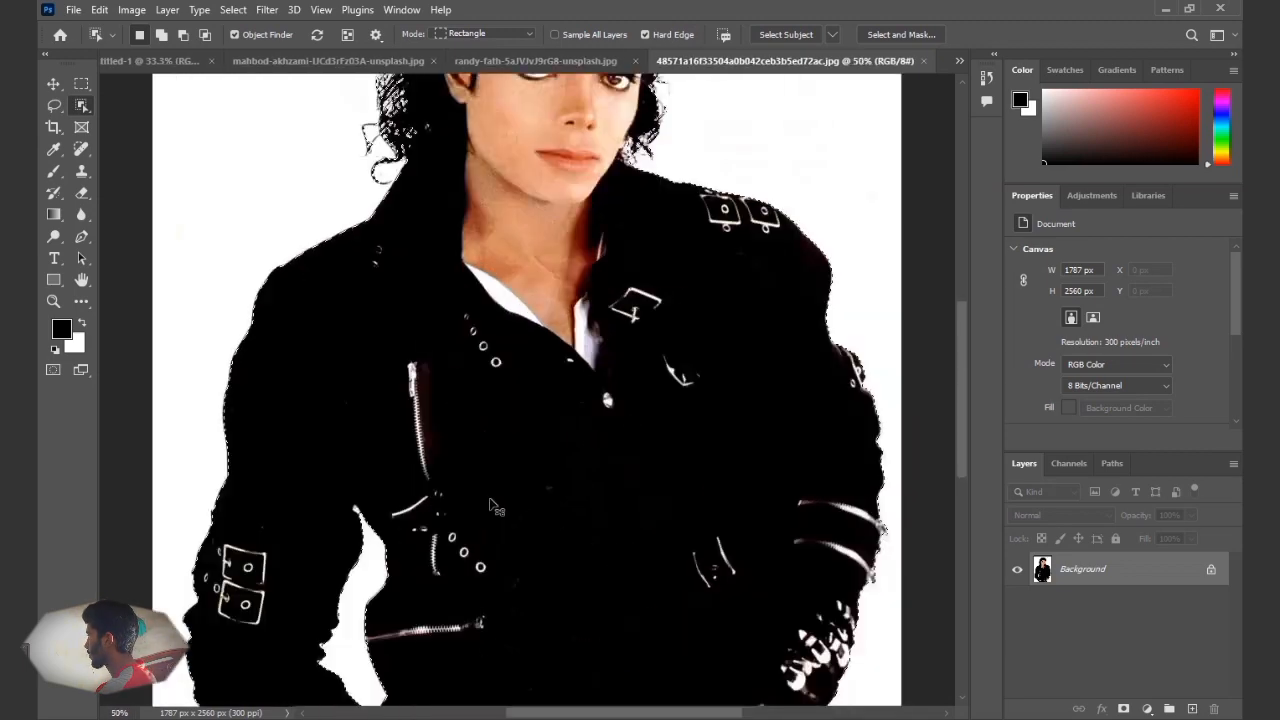
Examine the selection's edge around the man's hair, collar and jacket up close, and view the whole figure
{"action": "left_click_drag", "start_coordinate": [474, 351], "coordinate": [496, 552]}
{"action": "key", "text": "ctrl+plus"}
{"action": "key", "text": "ctrl+plus"}
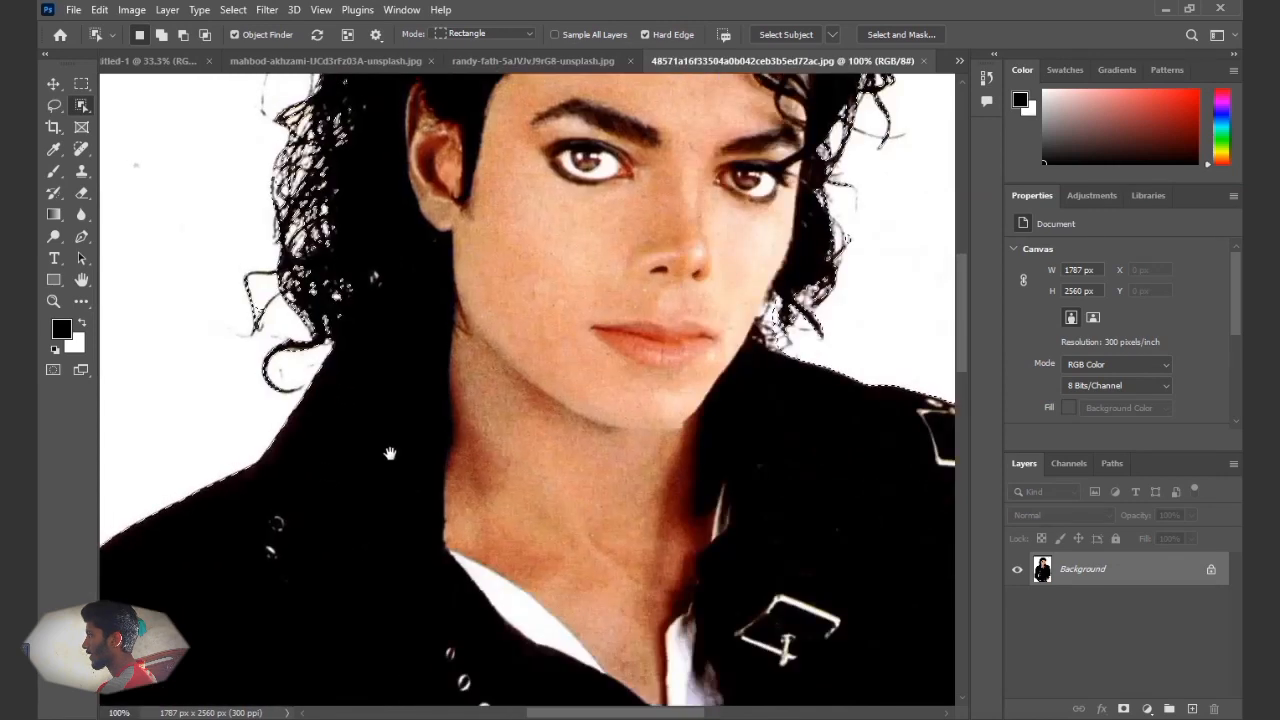
{"action": "key", "text": "ctrl+minus"}
{"action": "key", "text": "ctrl+minus"}
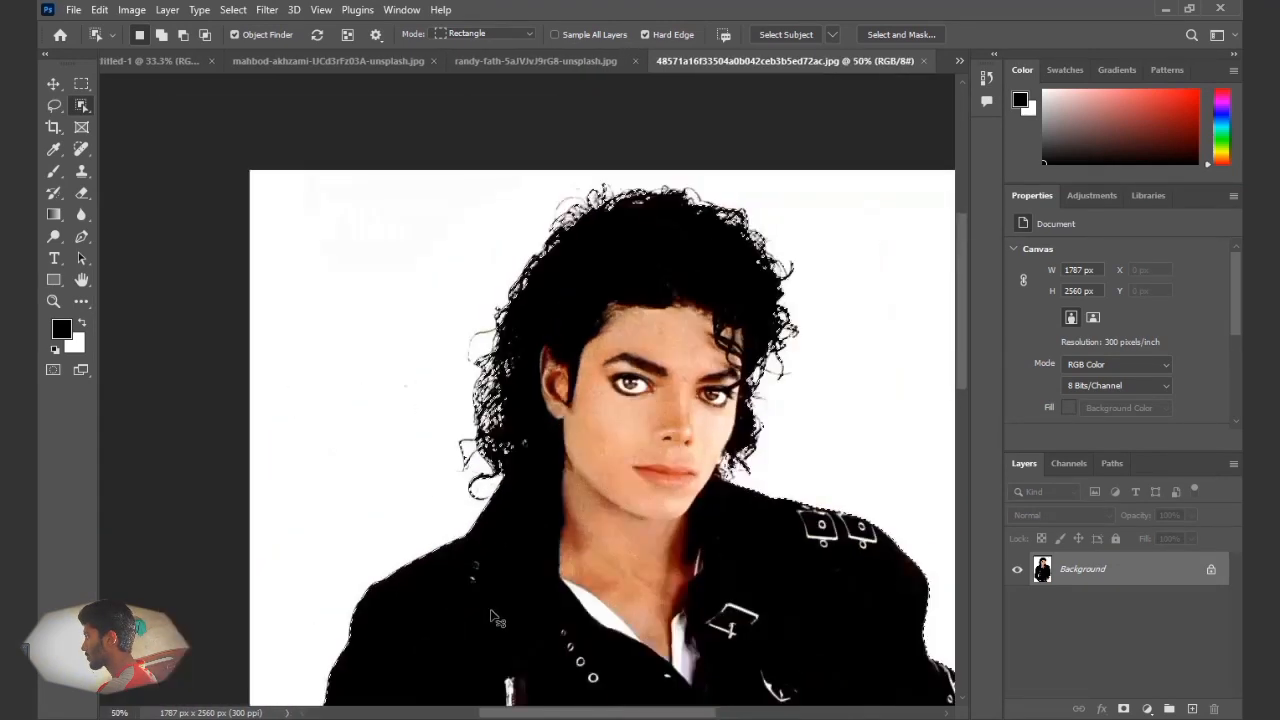
{"action": "key", "text": "ctrl+minus"}
{"action": "scroll", "coordinate": [520, 560], "scroll_direction": "down", "scroll_amount": 3}
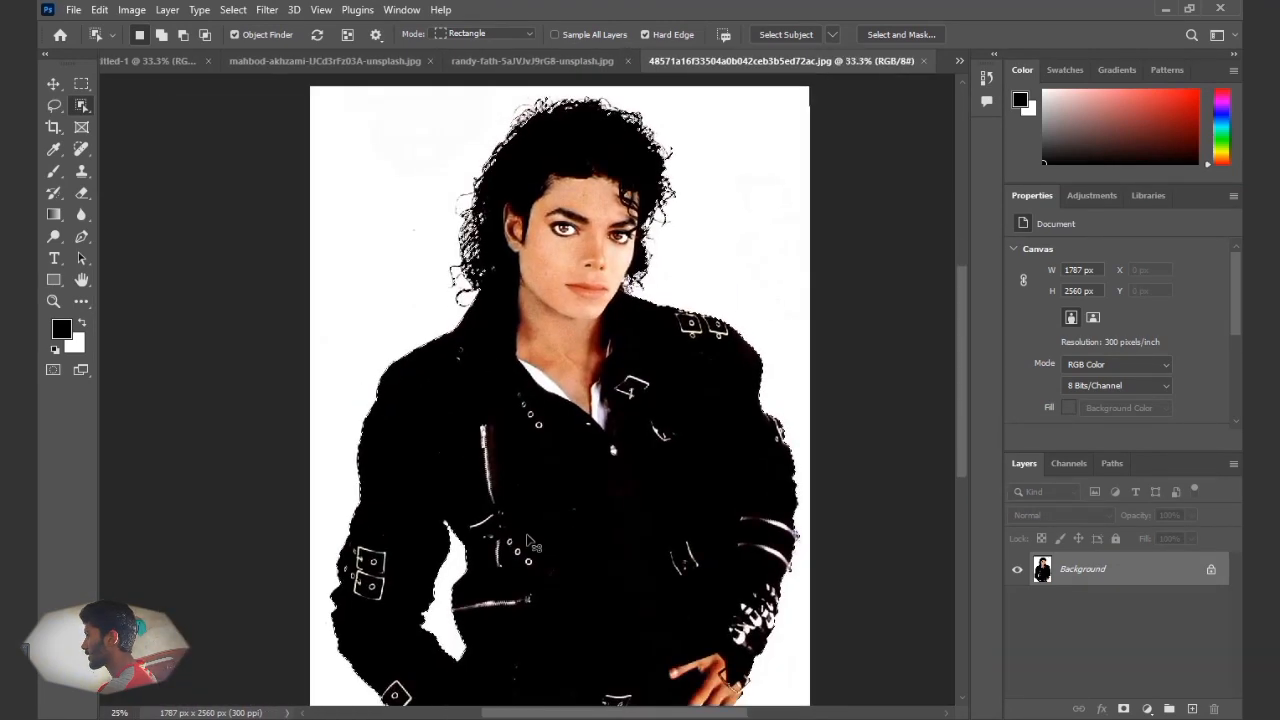
{"action": "key", "text": "ctrl+minus"}
{"action": "left_click_drag", "start_coordinate": [553, 556], "coordinate": [502, 508]}
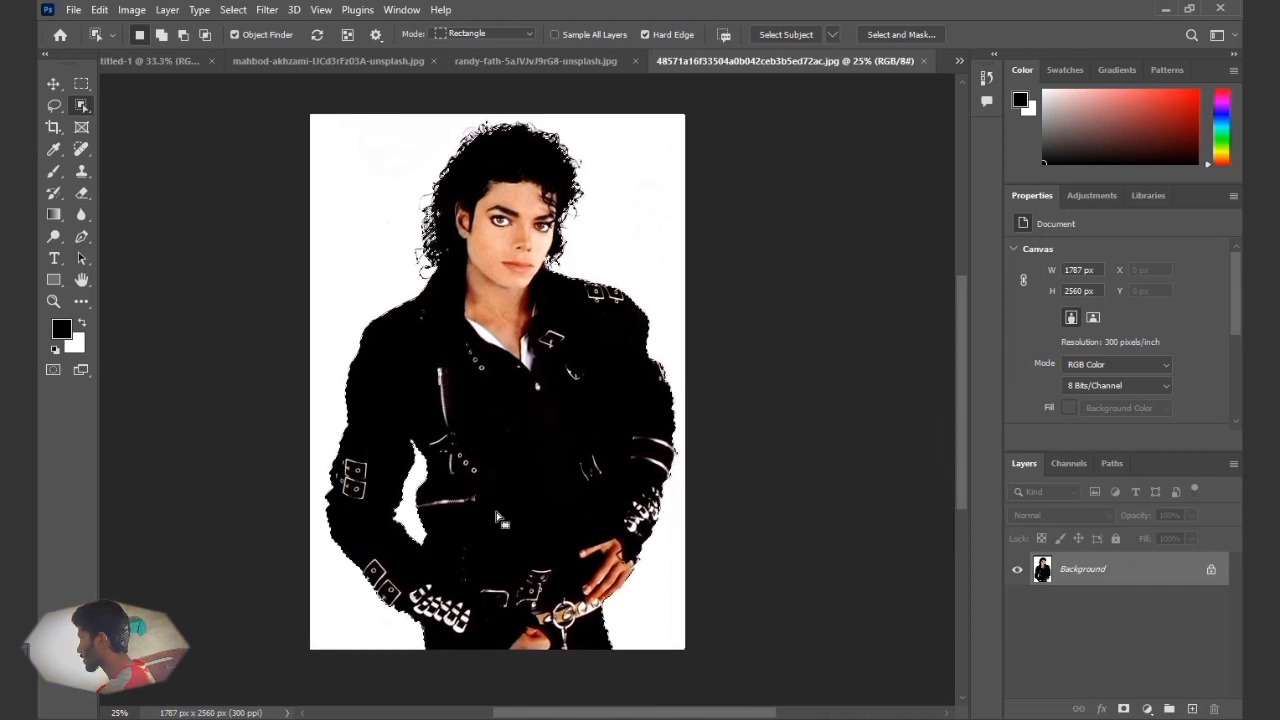
Copy the selected man onto a new layer and check the cut-out by hiding and reshowing the Background layer
{"action": "key", "text": "ctrl+j"}
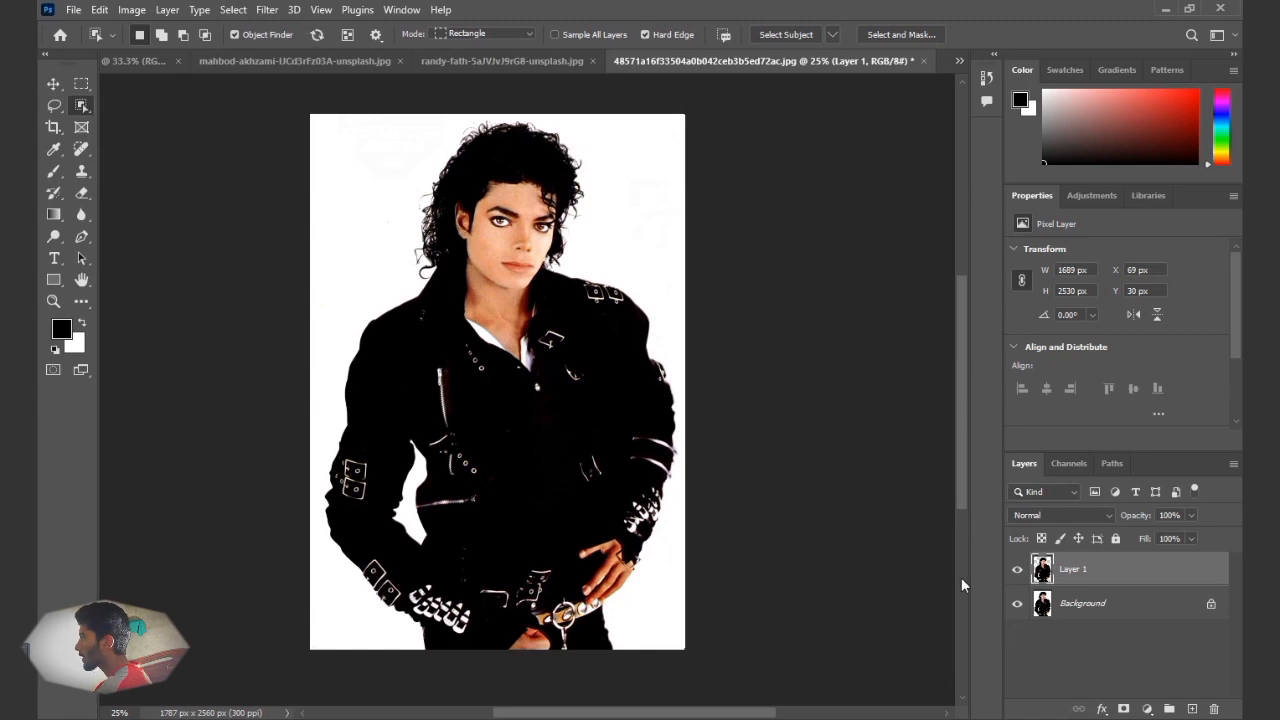
{"action": "left_click", "coordinate": [1016, 604]}
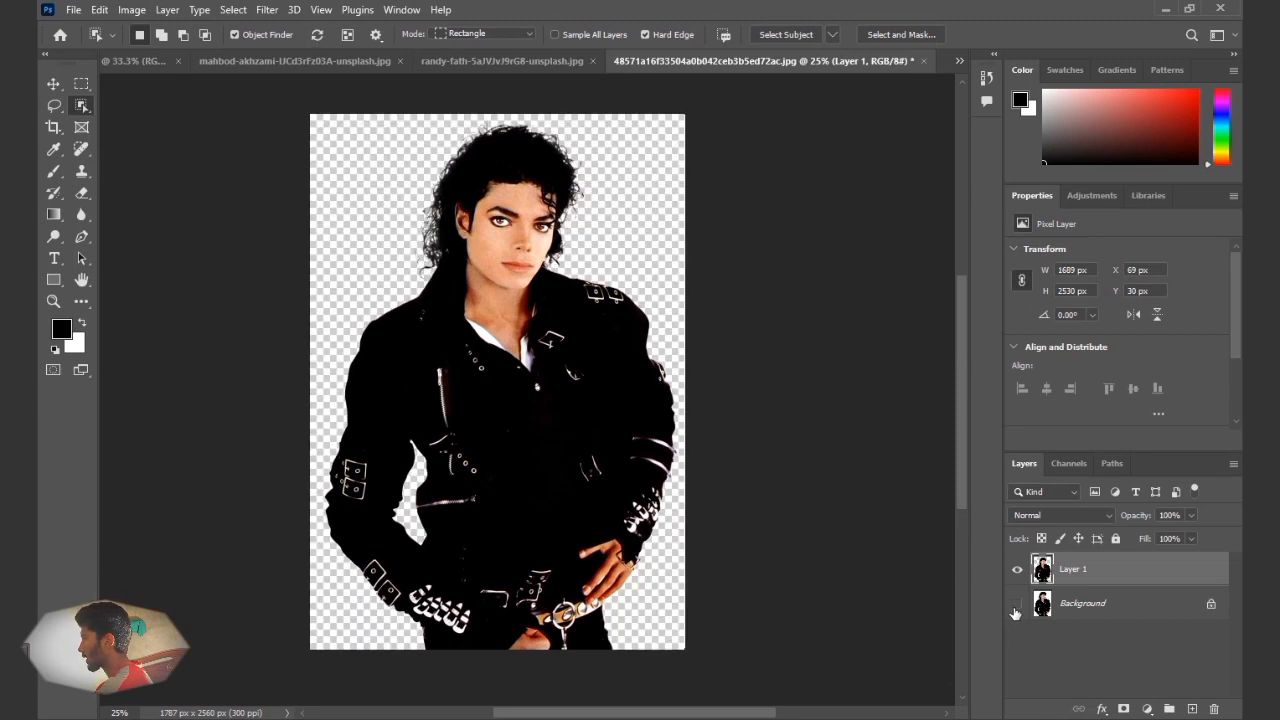
{"action": "left_click", "coordinate": [1016, 604]}
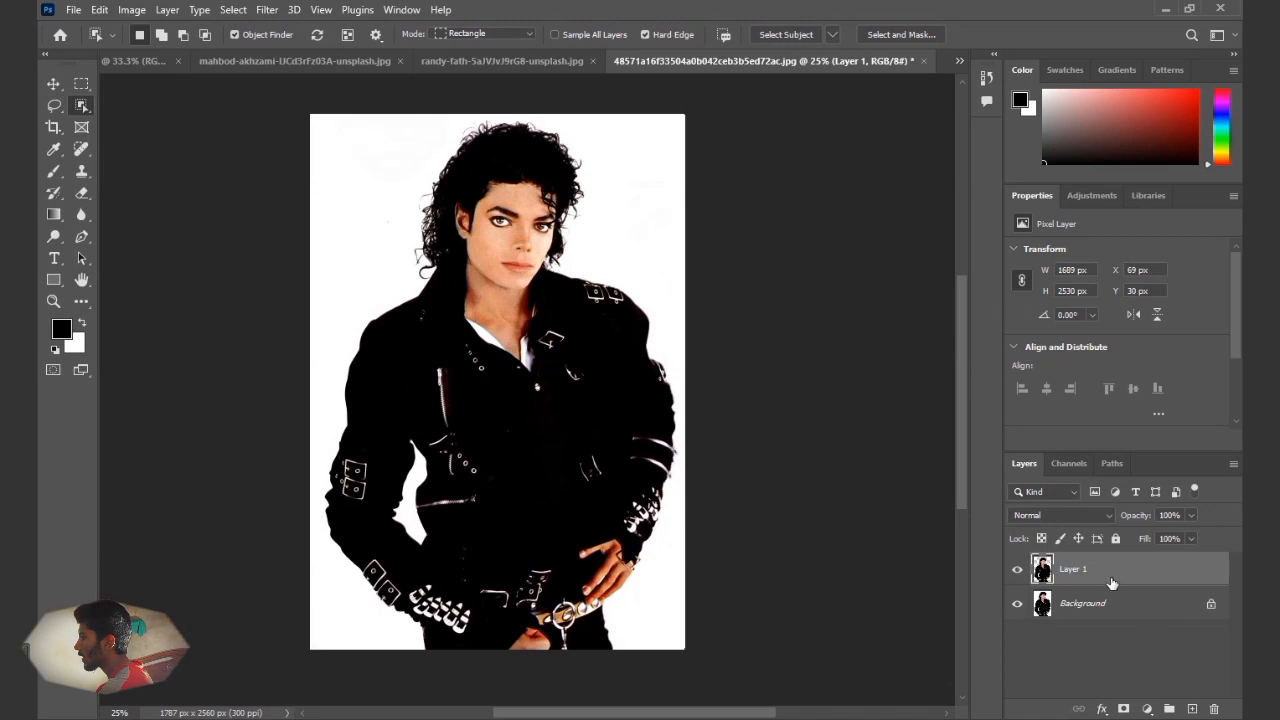
Add a new layer filled with blue 0a37de and place it directly beneath the cut-out man's layer
{"action": "left_click", "coordinate": [1192, 708]}
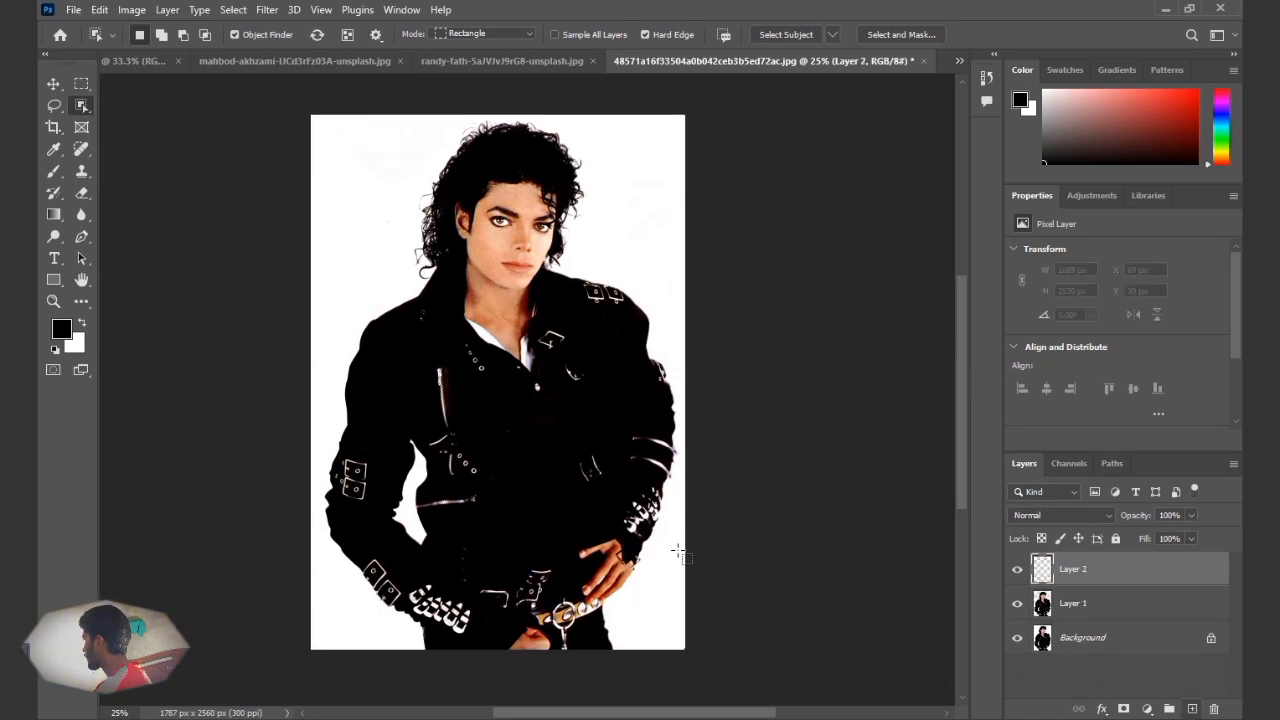
{"action": "left_click", "coordinate": [62, 328]}
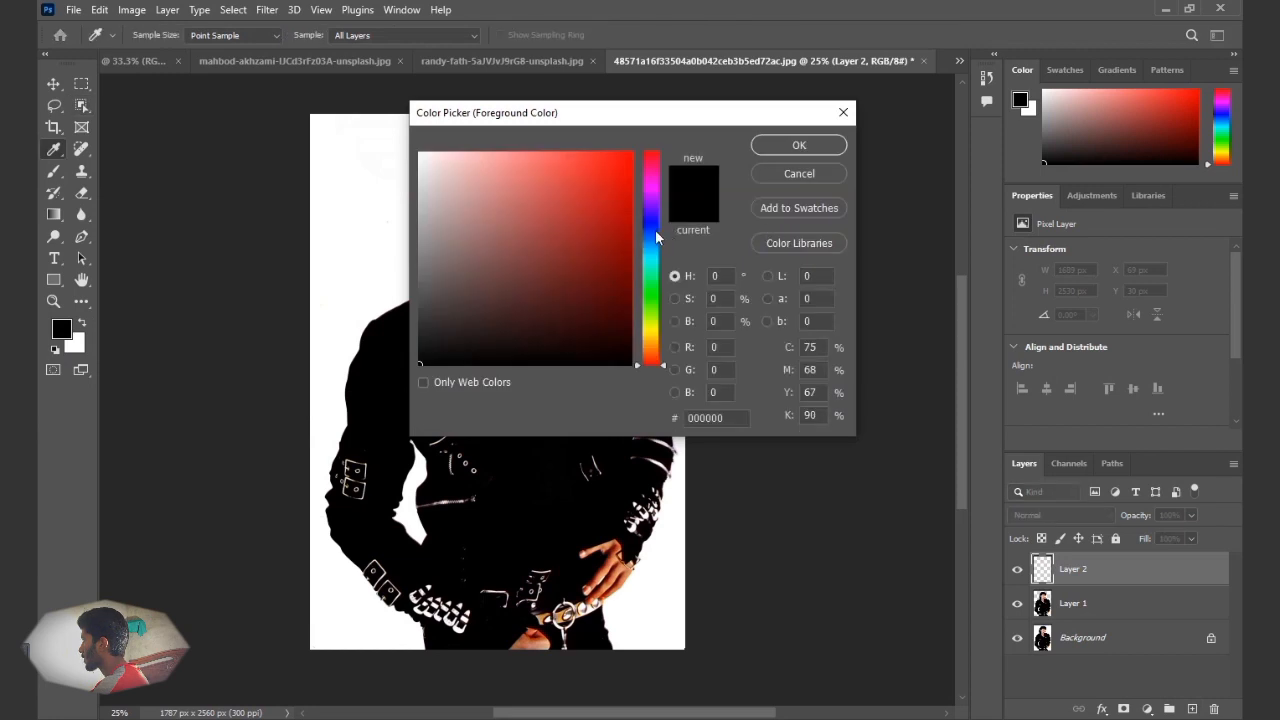
{"action": "left_click", "coordinate": [655, 230]}
{"action": "left_click", "coordinate": [621, 179]}
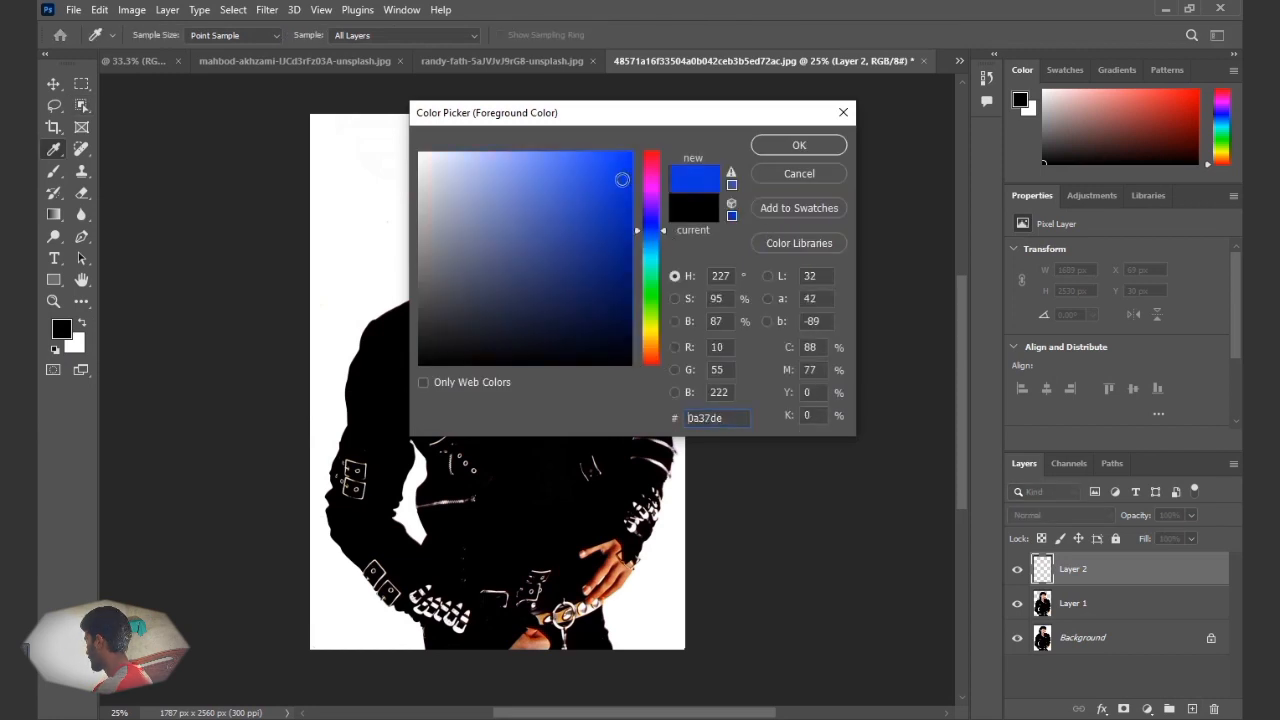
{"action": "left_click", "coordinate": [781, 147]}
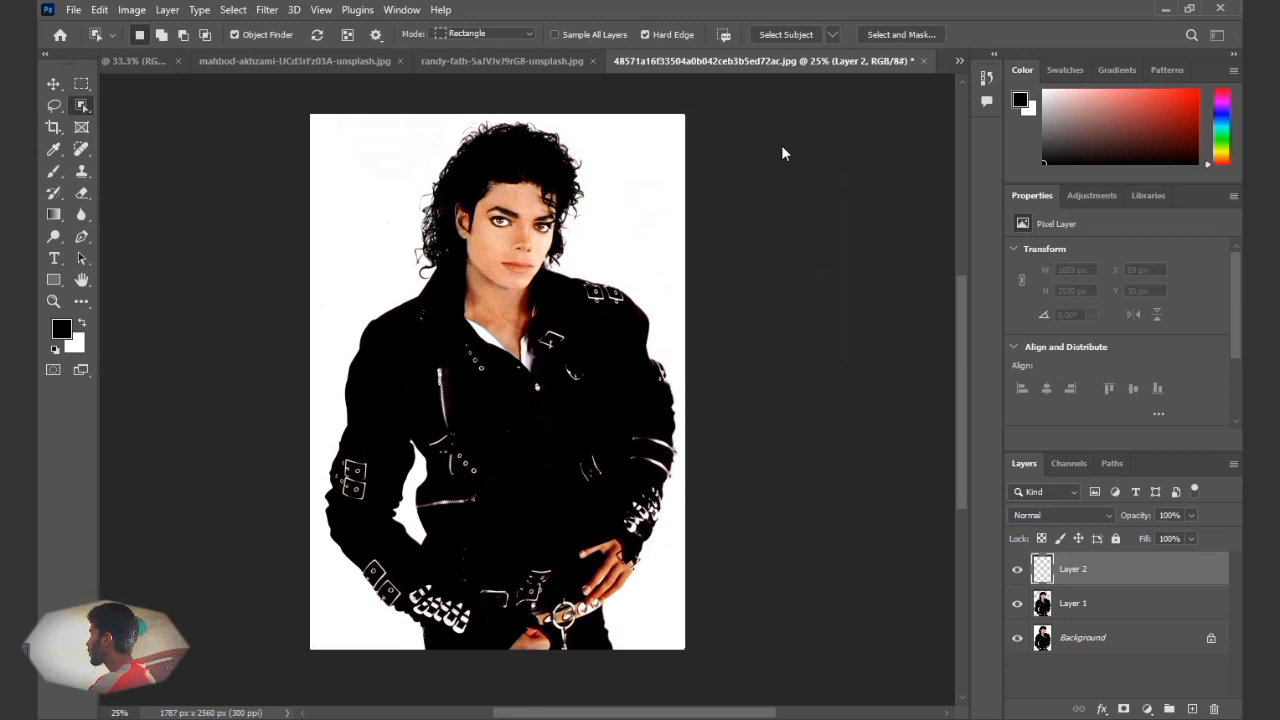
{"action": "key", "text": "alt+BackSpace"}
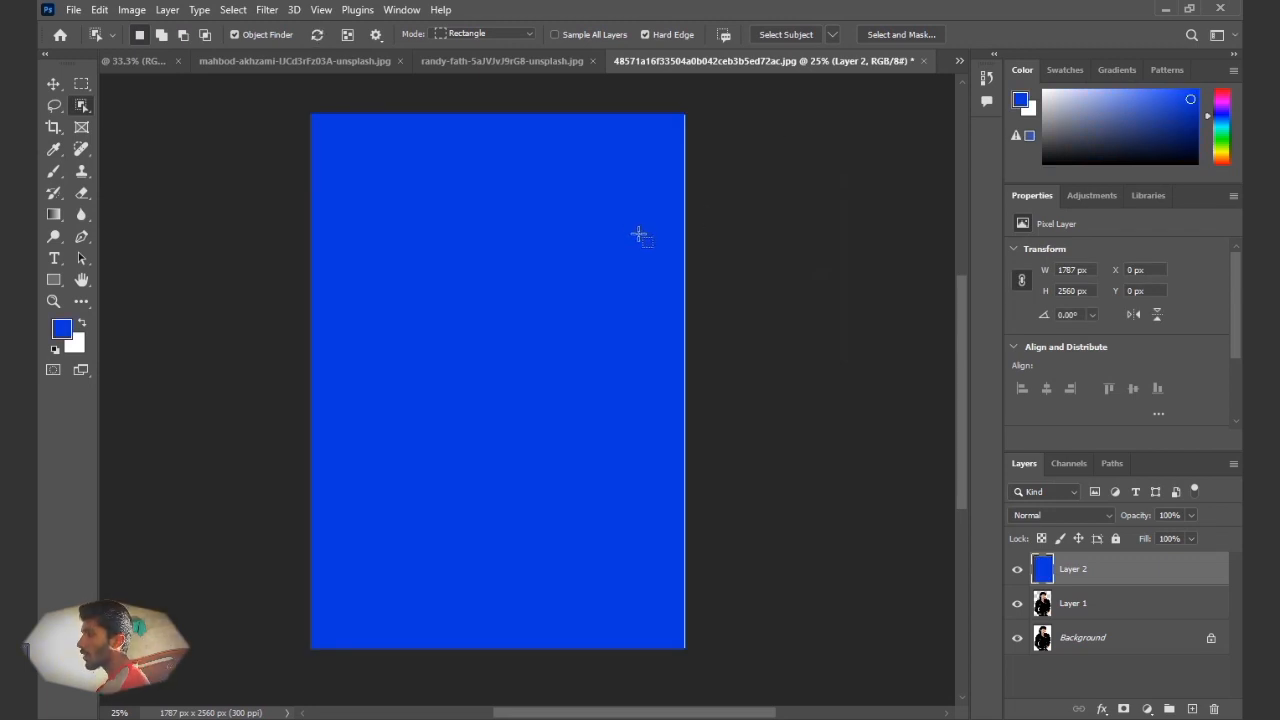
{"action": "left_click", "coordinate": [54, 84]}
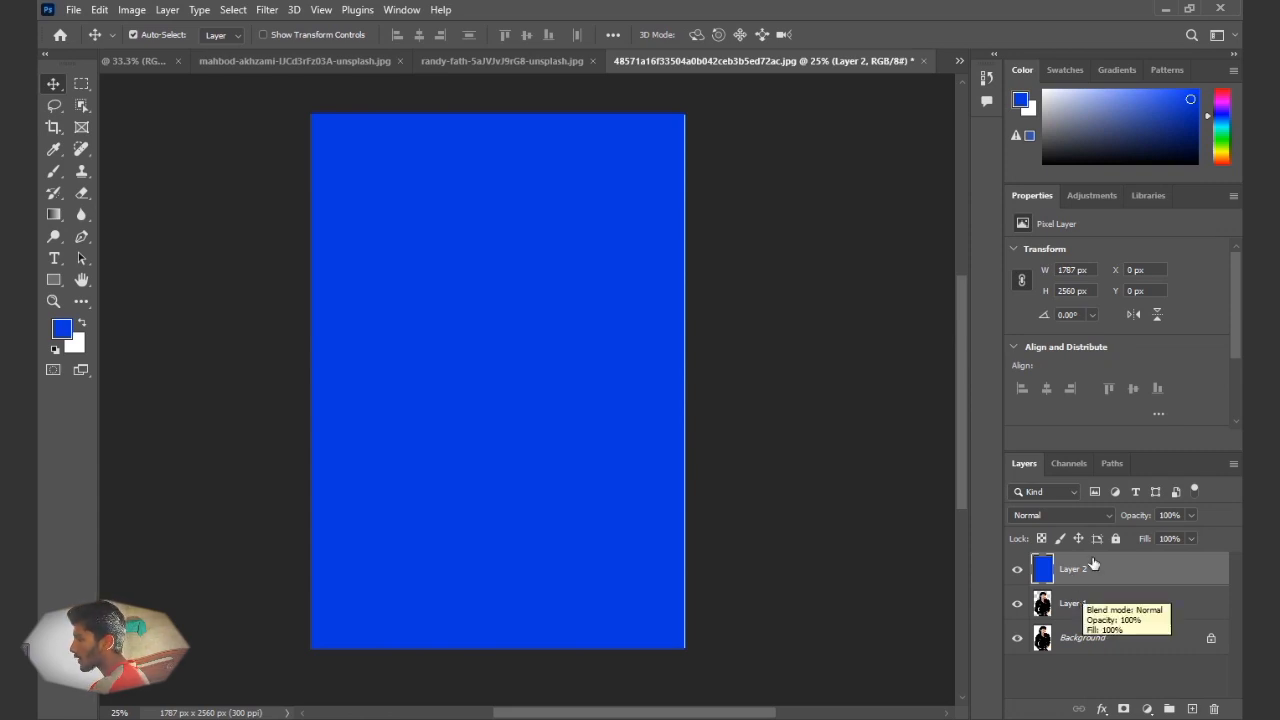
{"action": "left_click_drag", "start_coordinate": [1096, 565], "coordinate": [1096, 624]}
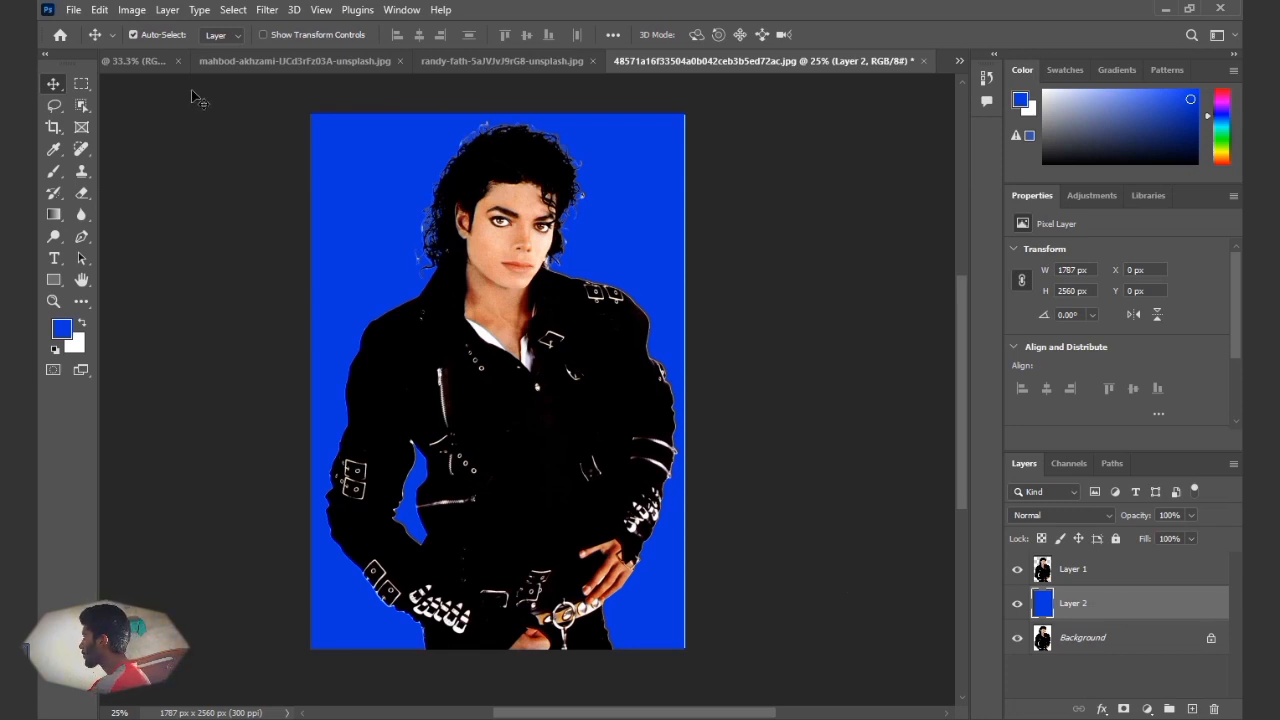
{"action": "left_click", "coordinate": [506, 60]}
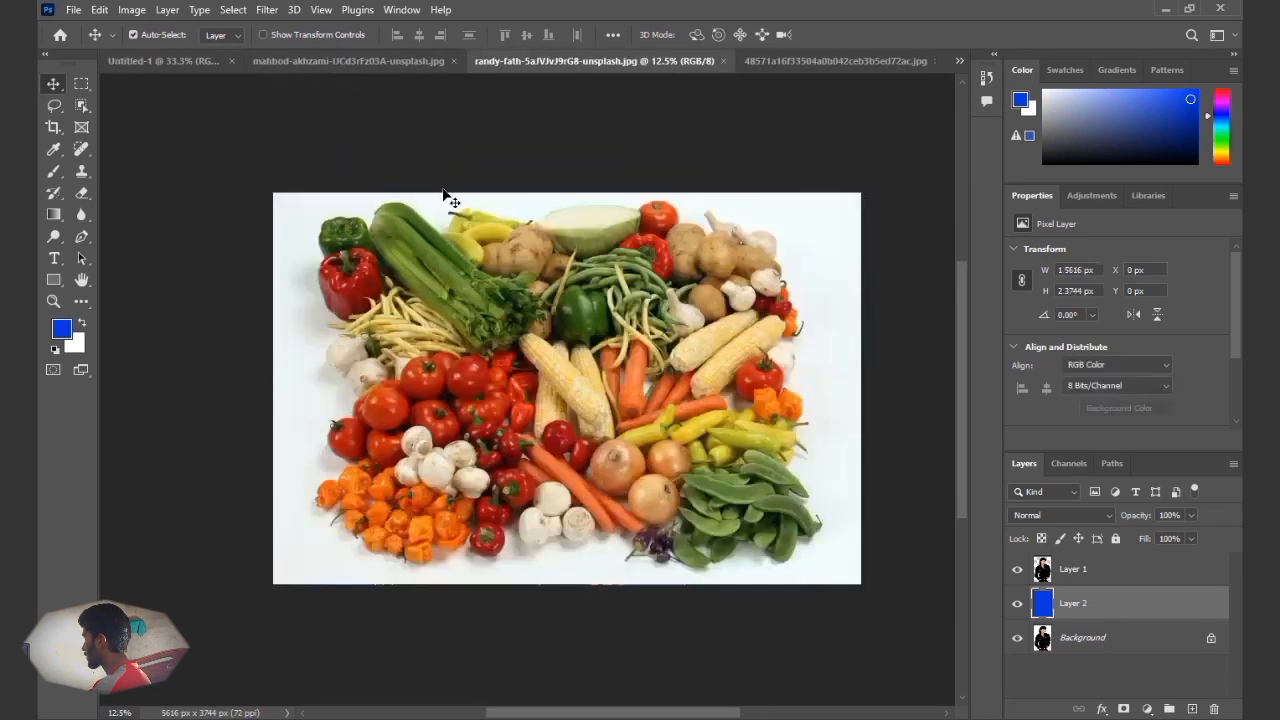
{"action": "left_click", "coordinate": [343, 62]}
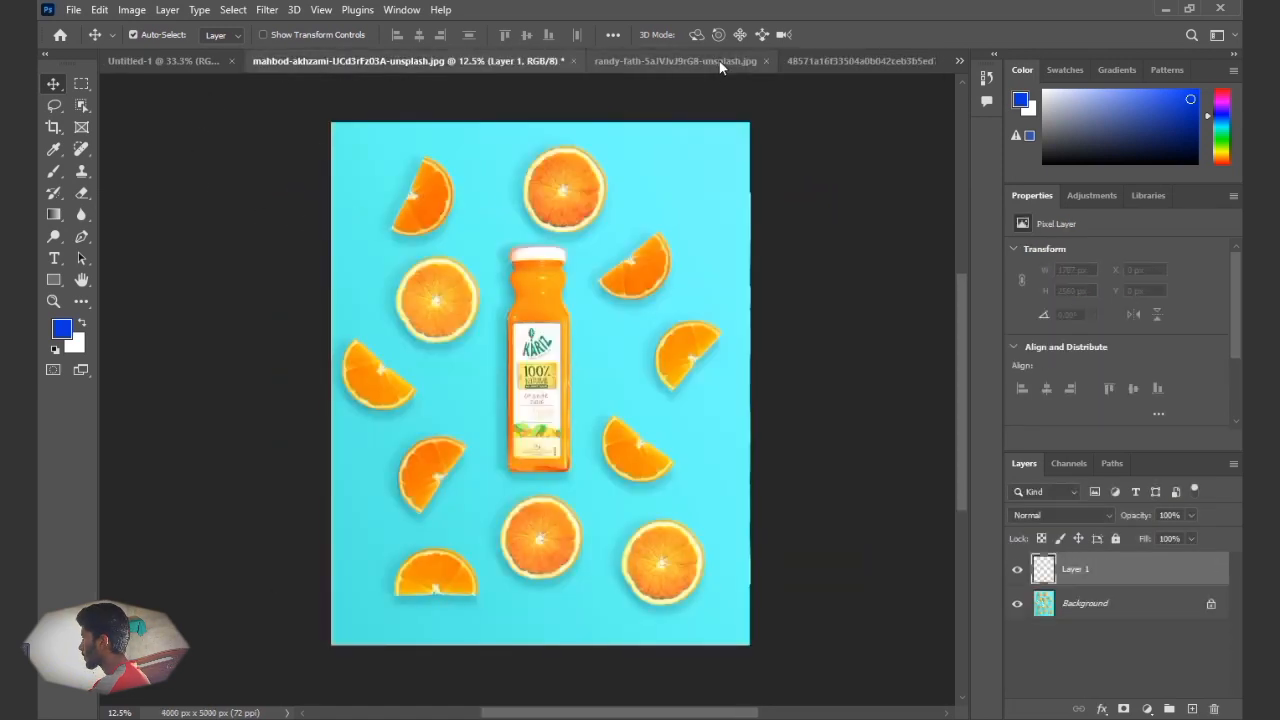
{"action": "left_click", "coordinate": [678, 61]}
{"action": "left_click", "coordinate": [814, 56]}
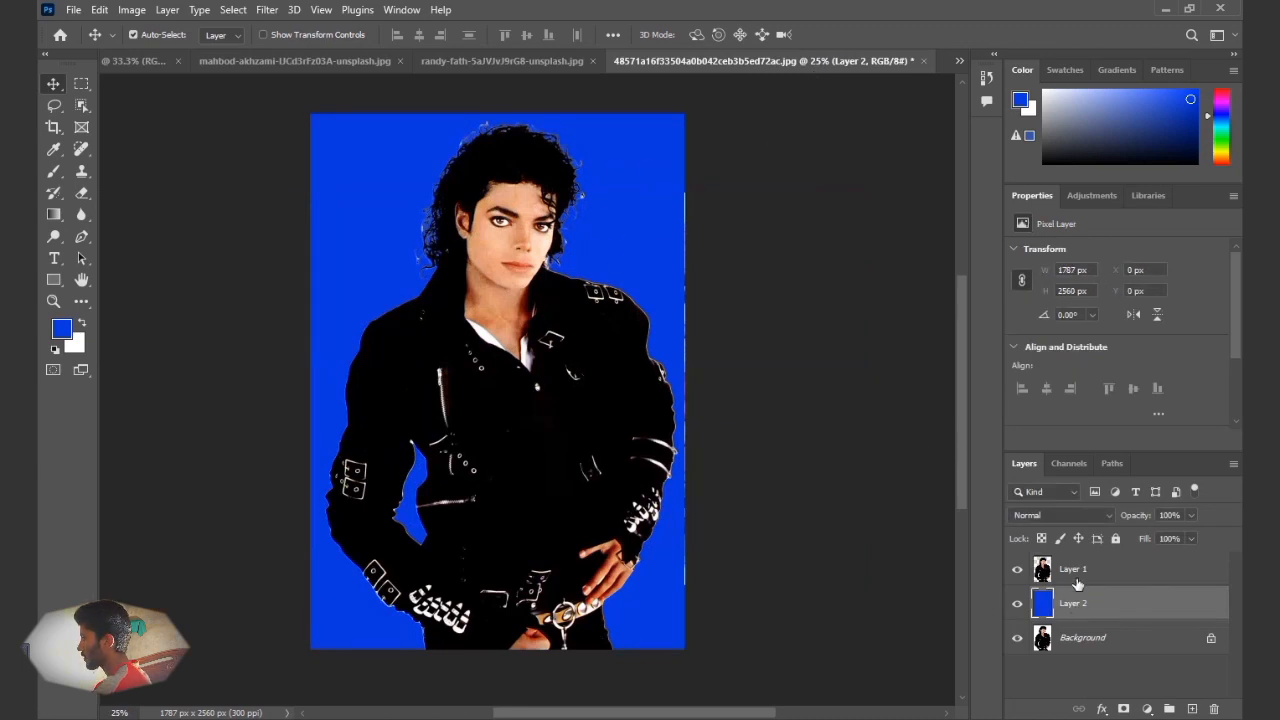
Undo the blue background and the cut-out layer, back to the single Background layer
{"action": "key", "text": "ctrl+z"}
{"action": "key", "text": "ctrl+z"}
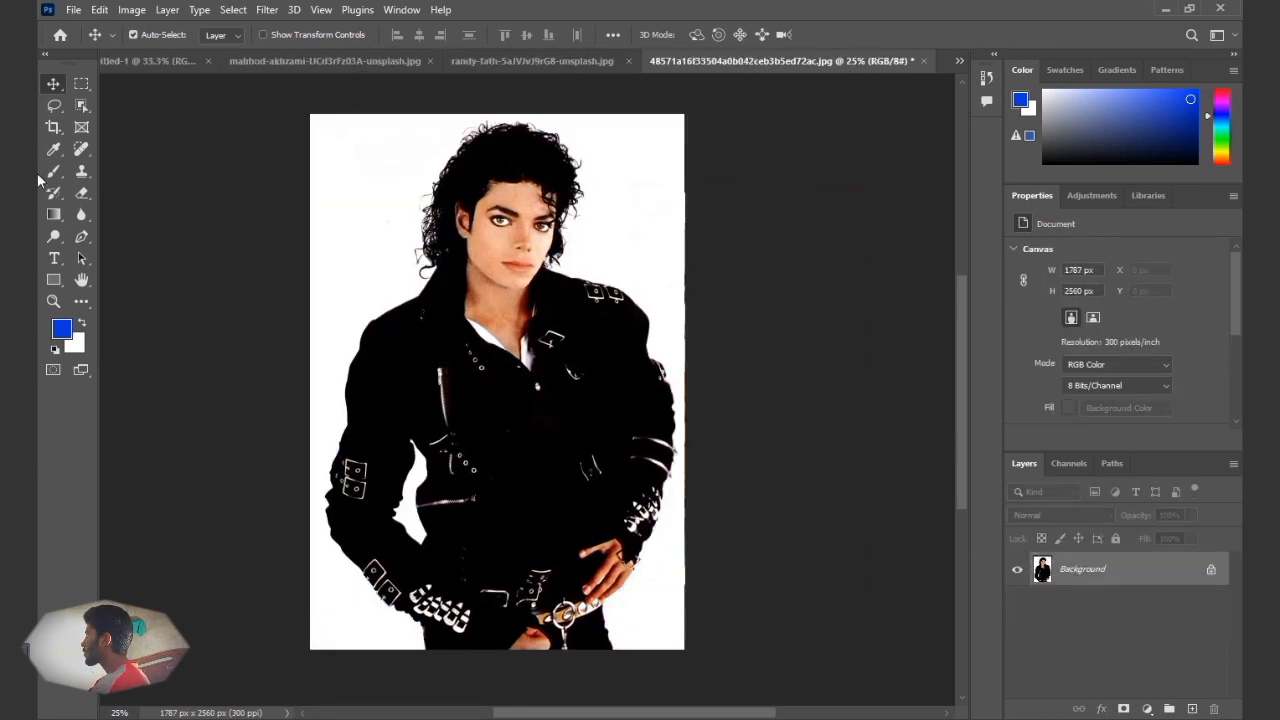
Activate the Object Selection tool and select the man automatically with the Select Subject command
{"action": "left_click", "coordinate": [81, 110]}
{"action": "left_click", "coordinate": [81, 116]}
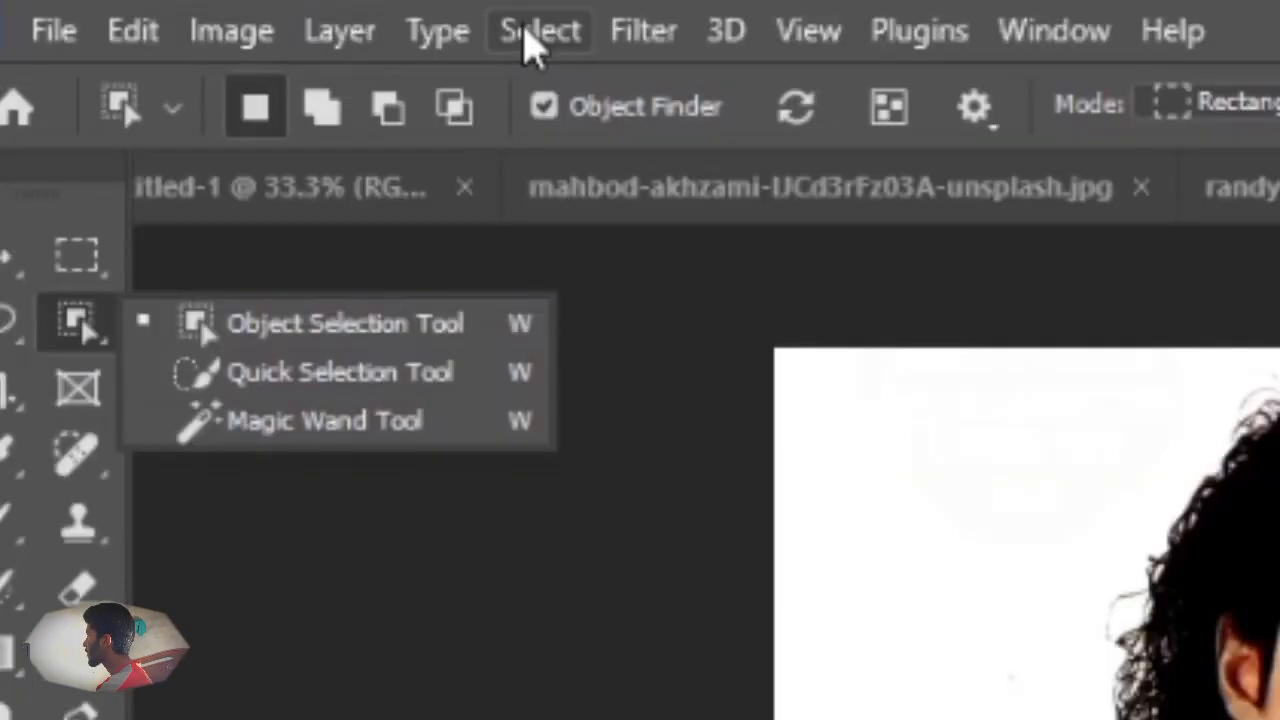
{"action": "left_click", "coordinate": [531, 40]}
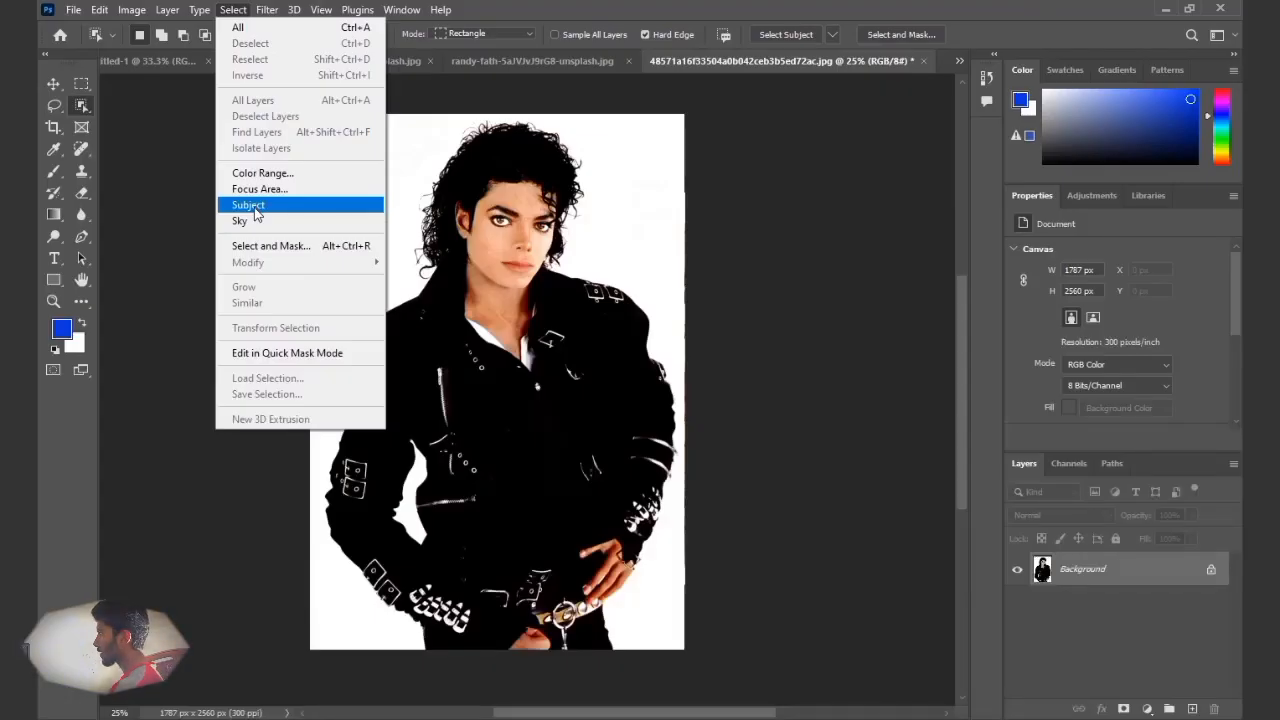
{"action": "left_click", "coordinate": [250, 205]}
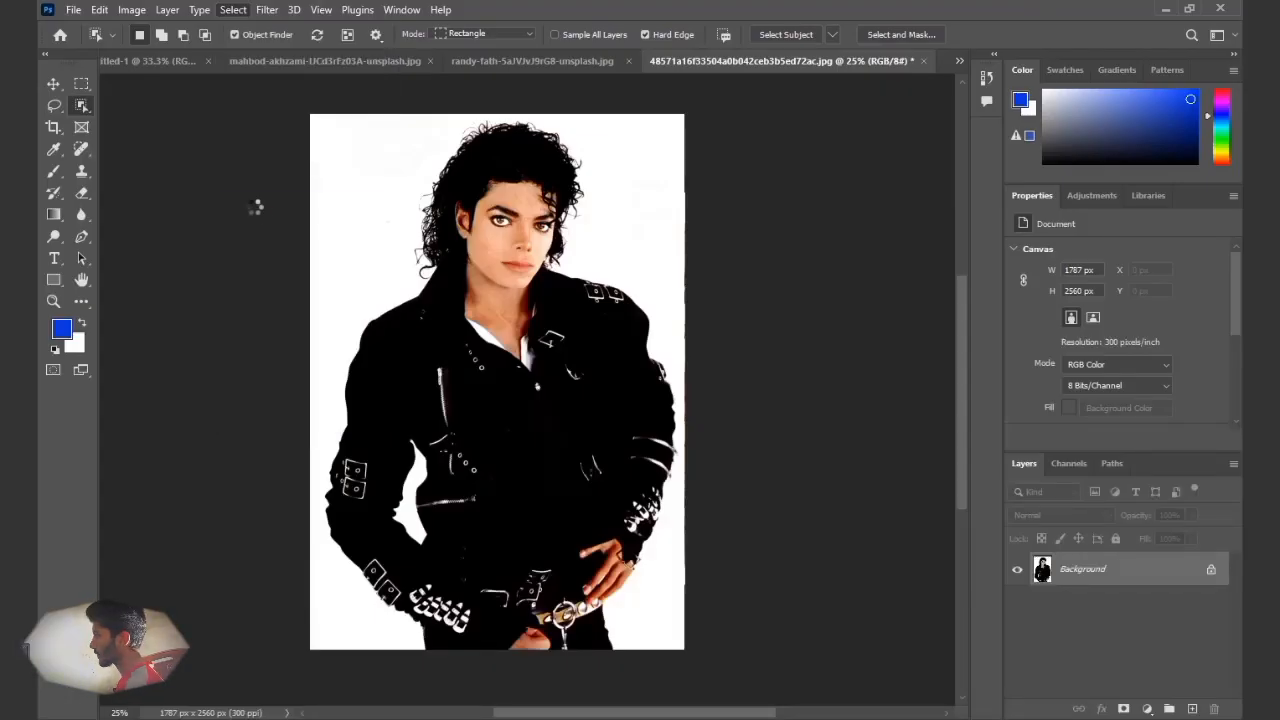